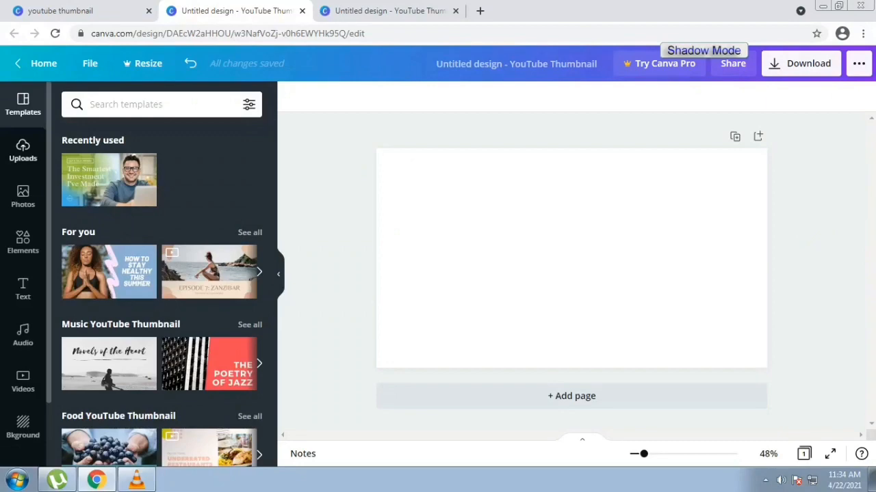
# Step: Add the junction road with the crosswalk from the recently used elements and shrink it to roughly two thirds of its size
pyautogui.click(23, 243)
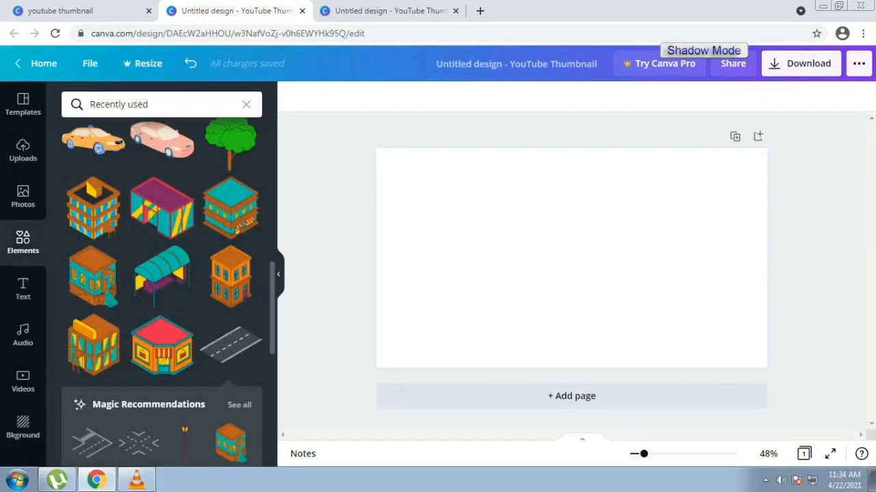
pyautogui.scroll(2, 163, 287)
pyautogui.scroll(-2, 162, 287)
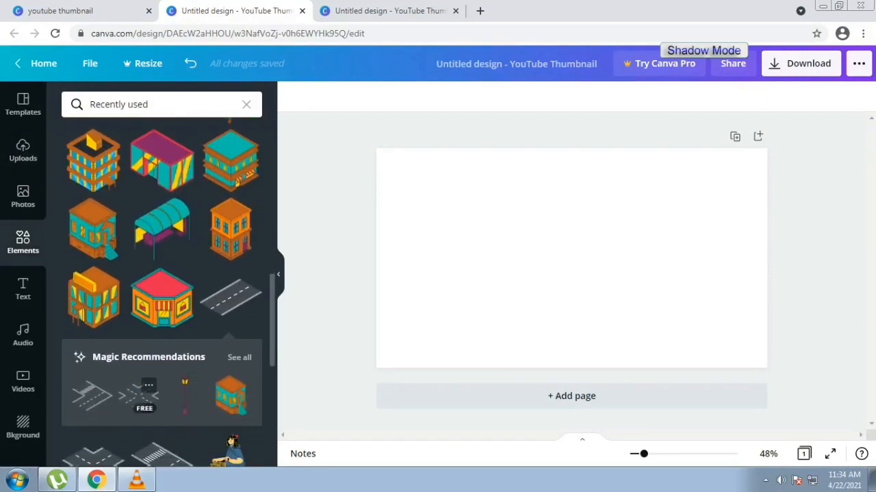
pyautogui.click(92, 395)
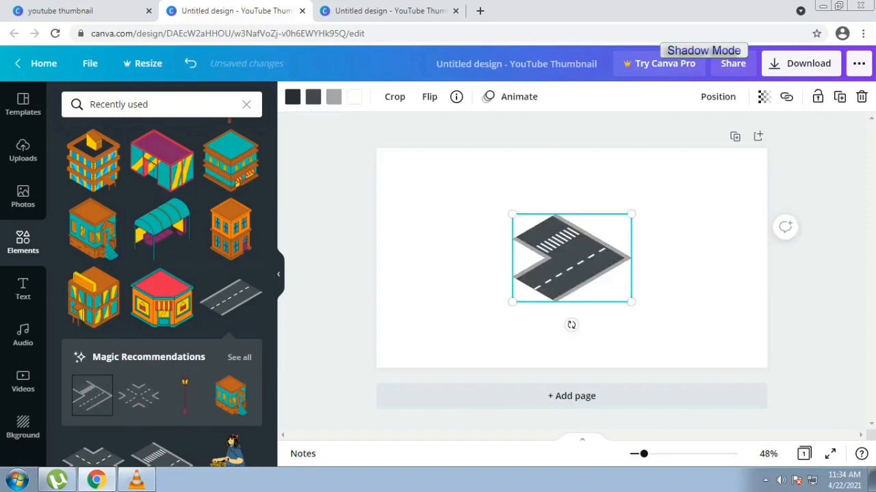
pyautogui.moveTo(629, 213); pyautogui.dragTo(588, 246)
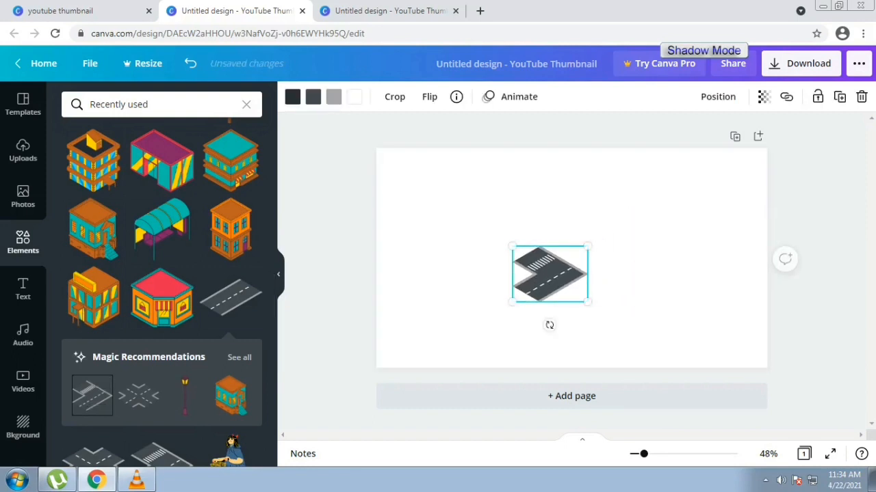
# Step: Flip the crosswalk junction horizontally and move it slightly up and left of the page centre
pyautogui.click(429, 96)
pyautogui.click(471, 130)
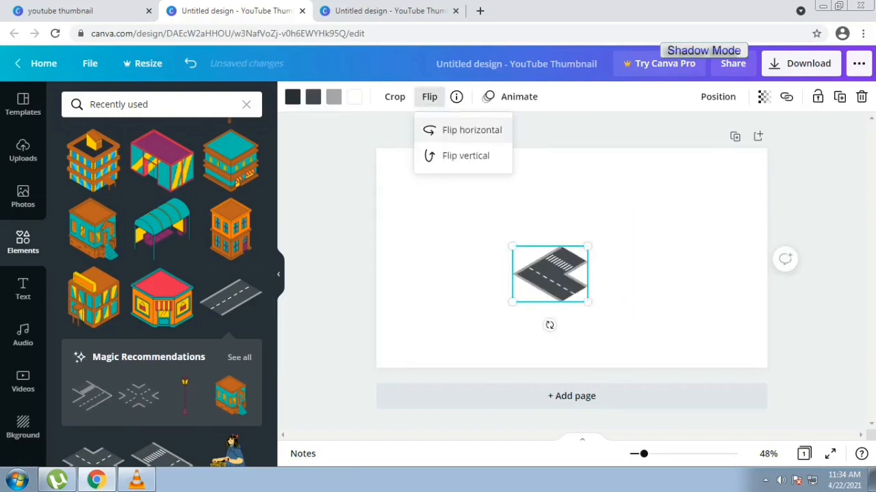
pyautogui.moveTo(549, 274); pyautogui.dragTo(509, 258)
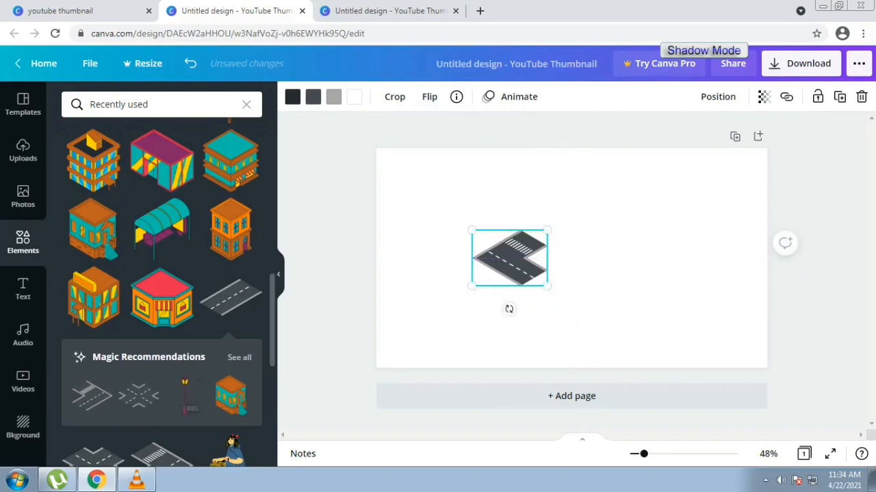
# Step: Add the four-way crossroad element, shrink it and join it to the lower-right end of the crosswalk junction
pyautogui.click(149, 385)
pyautogui.click(148, 385)
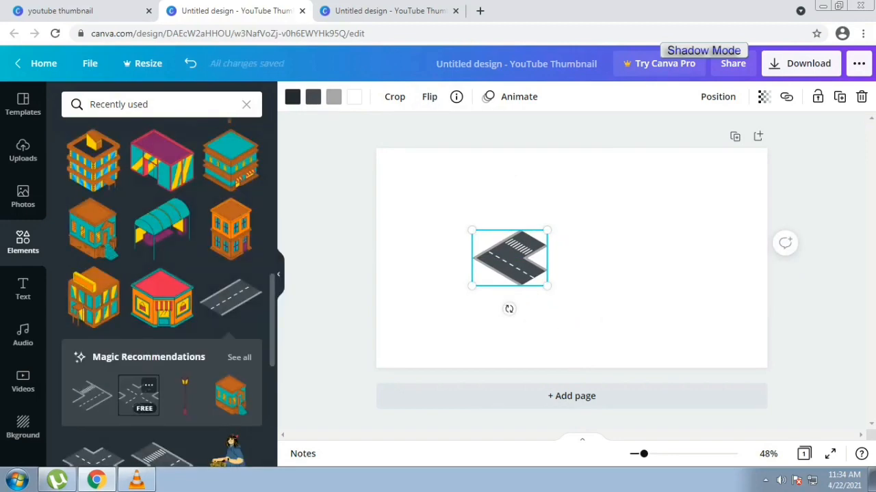
pyautogui.click(138, 397)
pyautogui.moveTo(647, 214); pyautogui.dragTo(552, 286)
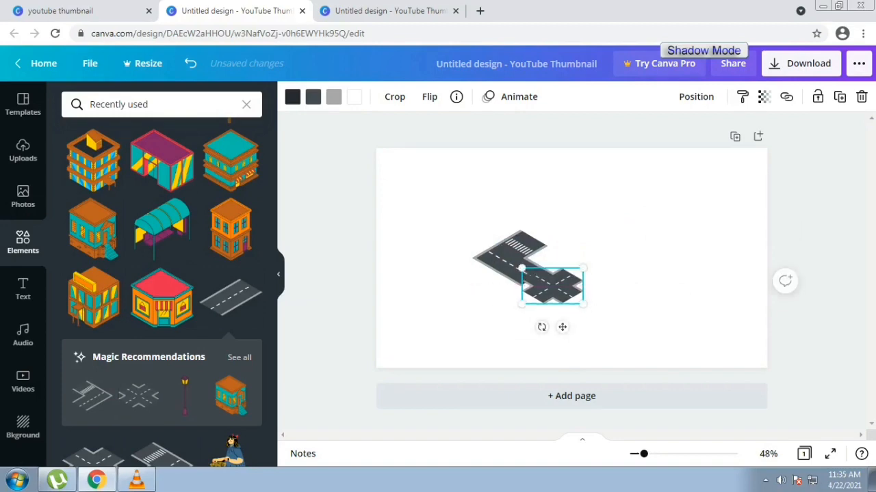
# Step: Add the straight road element, scale it to match and align it with the crossroad's lower-left arm
pyautogui.click(230, 297)
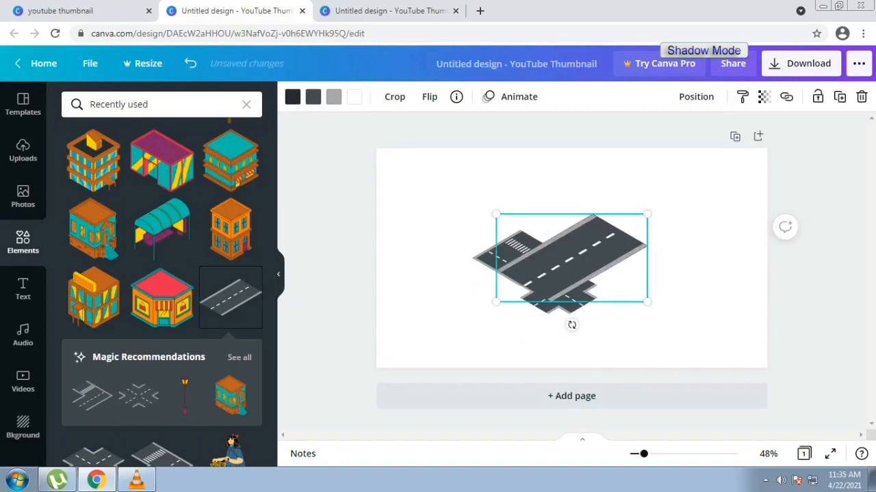
pyautogui.moveTo(647, 214); pyautogui.dragTo(572, 258)
pyautogui.moveTo(535, 281); pyautogui.dragTo(509, 320)
pyautogui.click(627, 275)
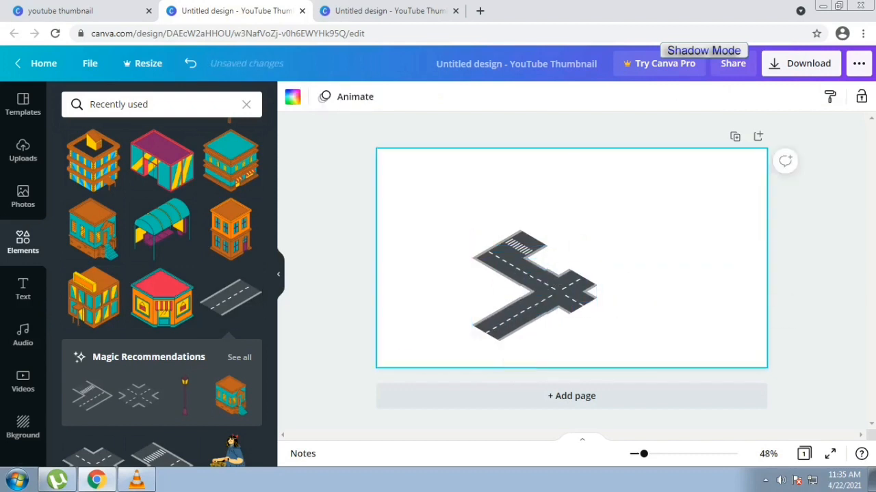
pyautogui.click(514, 318)
pyautogui.press('Down')
pyautogui.press('Down')
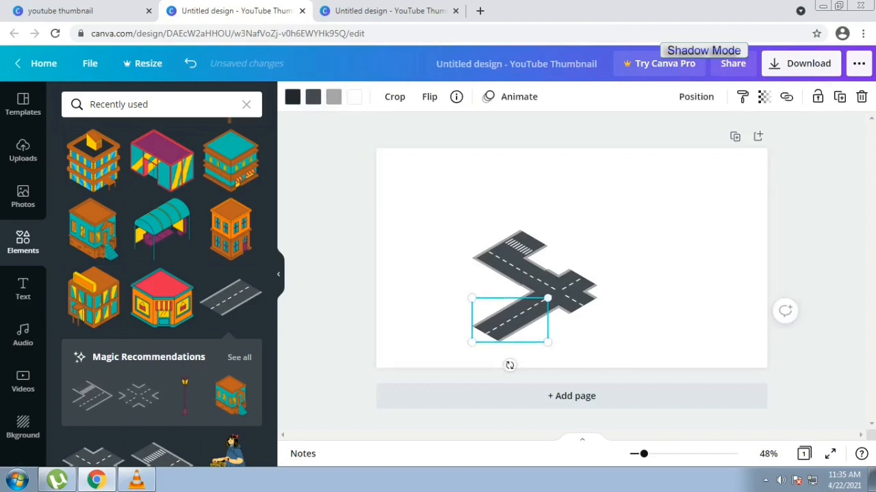
# Step: Duplicate the straight road and place the copy end to end, extending the lower-left arm to the page's bottom edge
pyautogui.click(839, 98)
pyautogui.moveTo(516, 325); pyautogui.dragTo(460, 345)
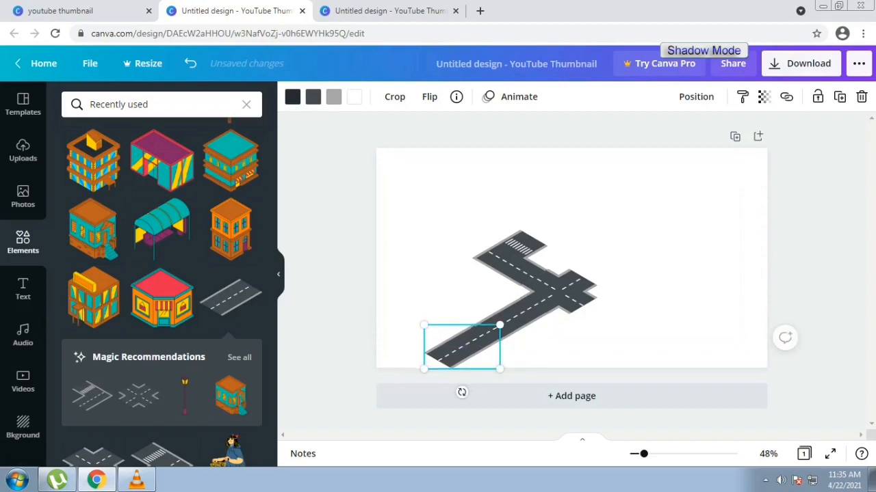
pyautogui.click(624, 327)
pyautogui.click(565, 292)
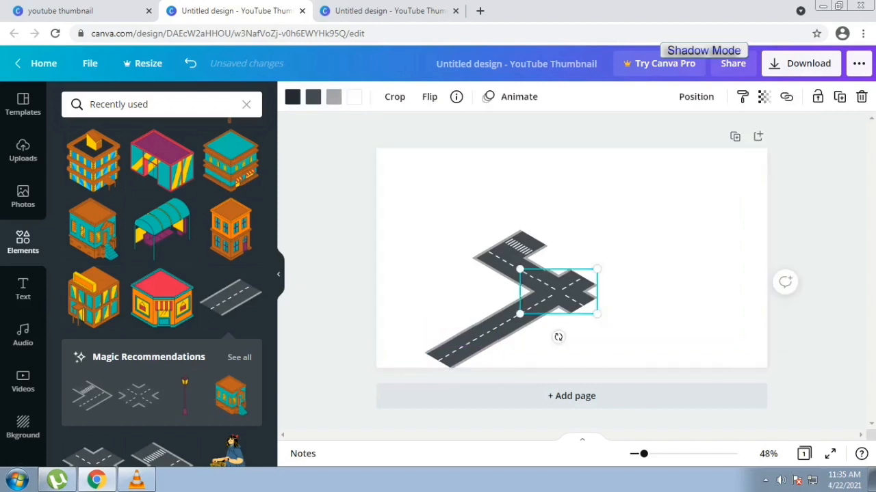
pyautogui.click(644, 351)
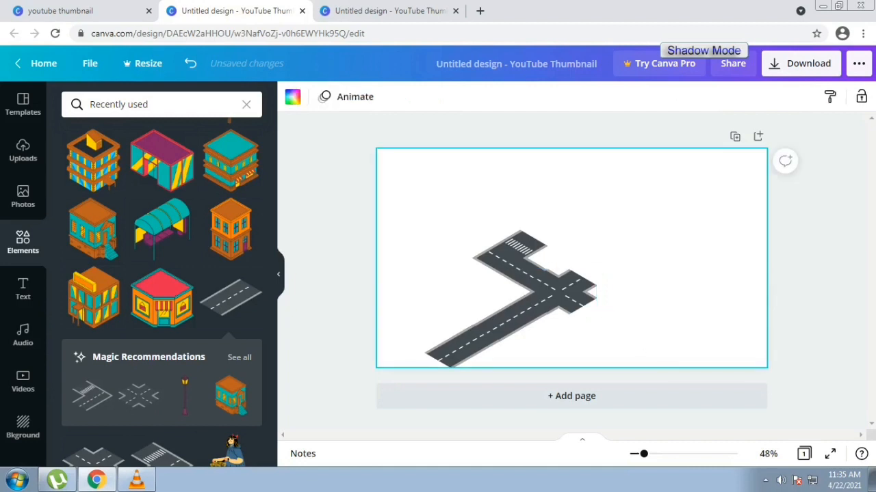
# Step: Move all the road pieces together slightly down and left so the straight road runs off the page's bottom edge
pyautogui.moveTo(661, 376); pyautogui.dragTo(425, 261)
pyautogui.moveTo(514, 316); pyautogui.dragTo(498, 331)
pyautogui.click(628, 311)
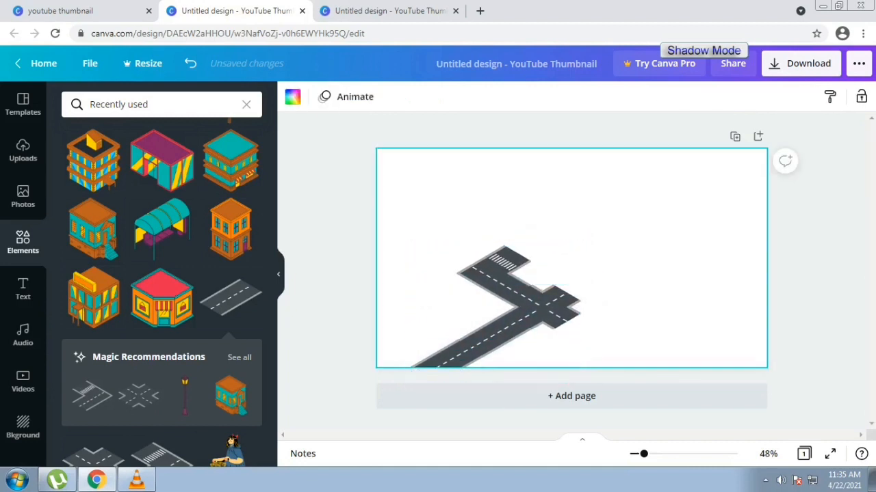
# Step: Duplicate the straight road, flip it horizontally and extend the crossroad's lower-right arm to the page's bottom edge
pyautogui.click(542, 307)
pyautogui.click(494, 336)
pyautogui.hotkey('ctrl', 'd')
pyautogui.click(429, 97)
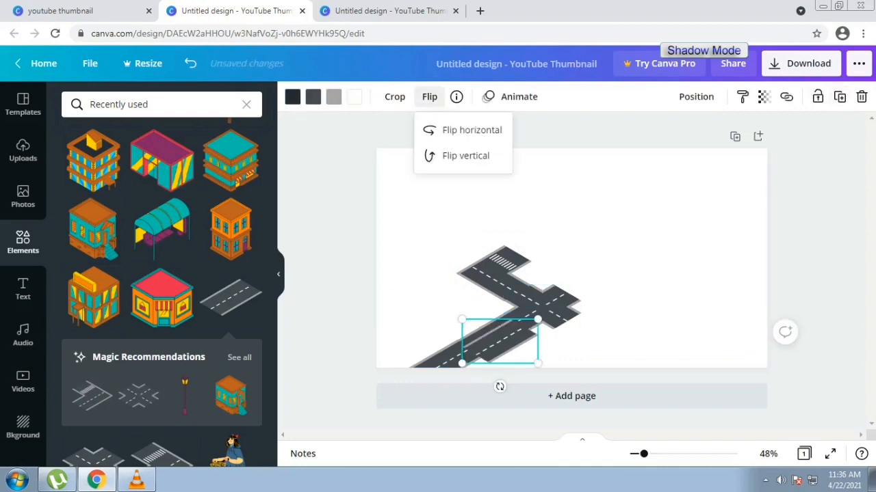
pyautogui.click(471, 130)
pyautogui.moveTo(499, 340); pyautogui.dragTo(640, 362)
# Step: Extend the road from the crosswalk junction to the page's left edge with flipped road copies, ending in a crossroad copy
pyautogui.click(598, 342)
pyautogui.moveTo(598, 342); pyautogui.dragTo(398, 223)
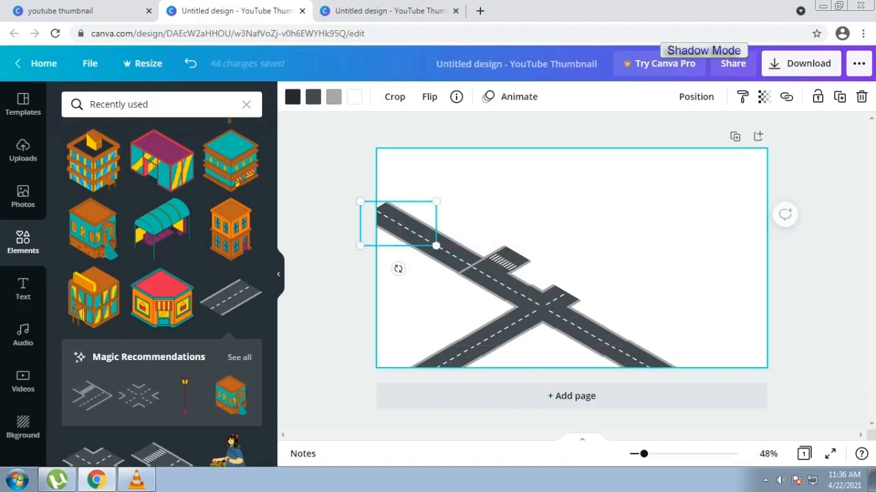
pyautogui.click(542, 307)
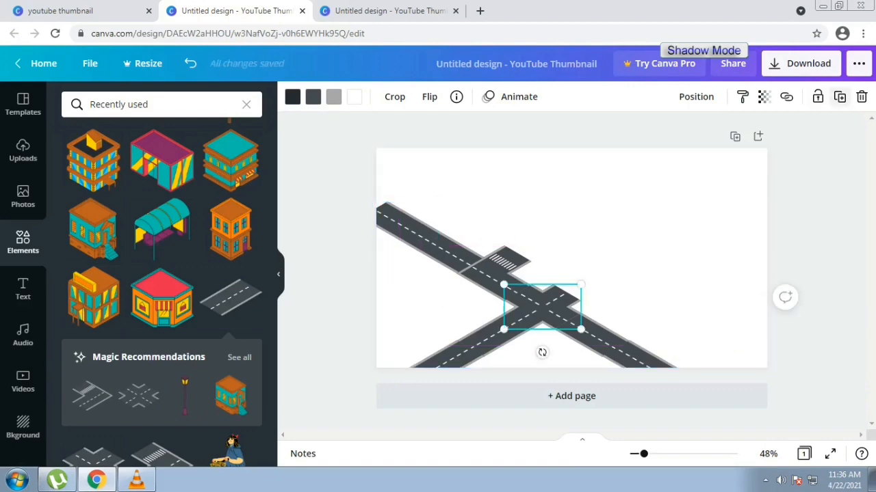
pyautogui.moveTo(542, 307); pyautogui.dragTo(360, 201)
pyautogui.click(438, 287)
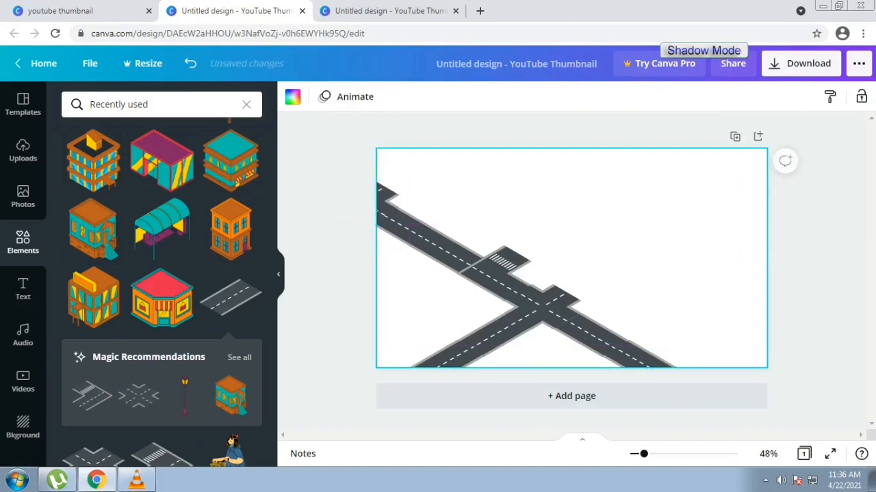
# Step: Duplicate the unflipped straight road and attach the copy to the upper-right arm of the crossroad at the page's left edge
pyautogui.click(494, 336)
pyautogui.hotkey('ctrl', 'd')
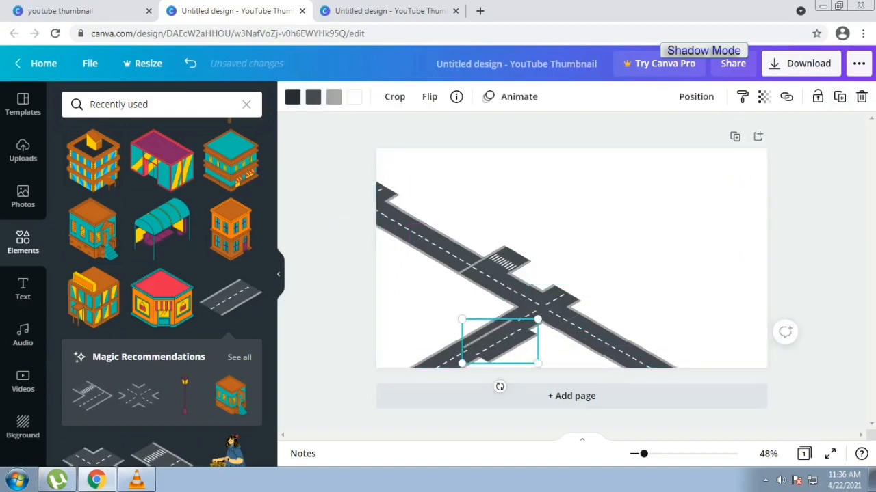
pyautogui.moveTo(500, 342); pyautogui.dragTo(408, 173)
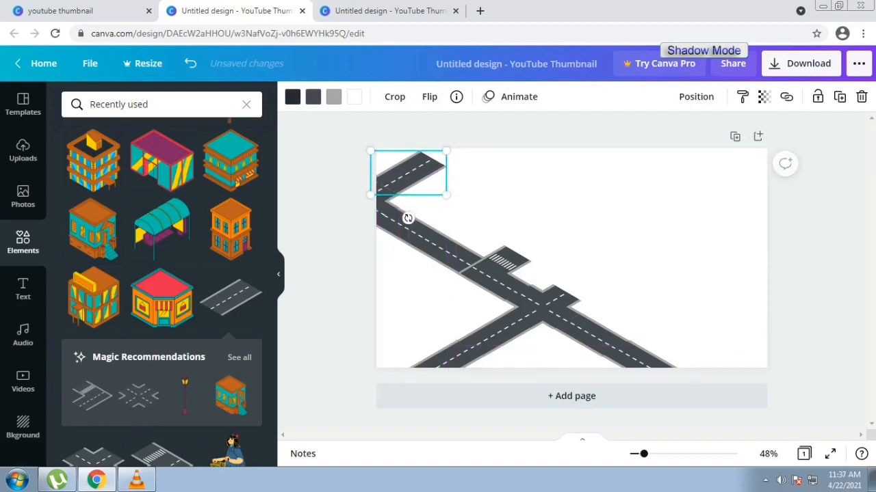
# Step: Lay copies of the flipped road end to end as a second diagonal from the page's top edge, nudging the last piece into line
pyautogui.click(637, 359)
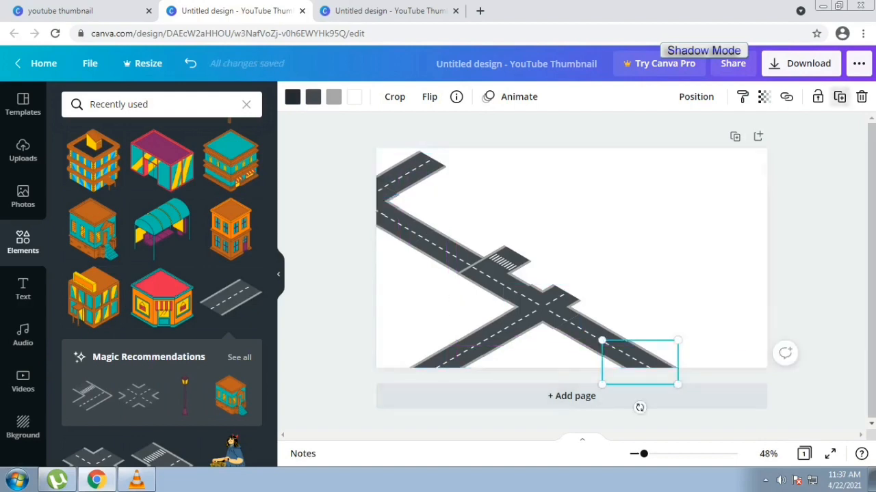
pyautogui.moveTo(638, 360); pyautogui.dragTo(502, 181)
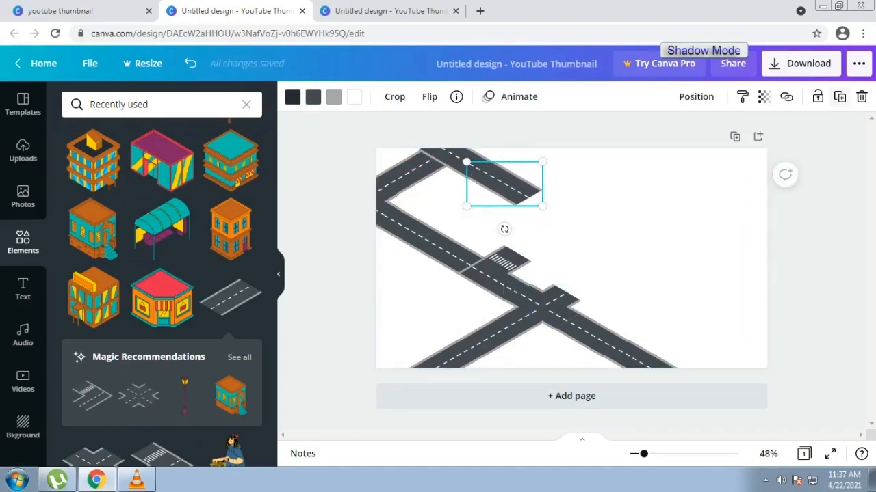
pyautogui.moveTo(503, 180); pyautogui.dragTo(552, 209)
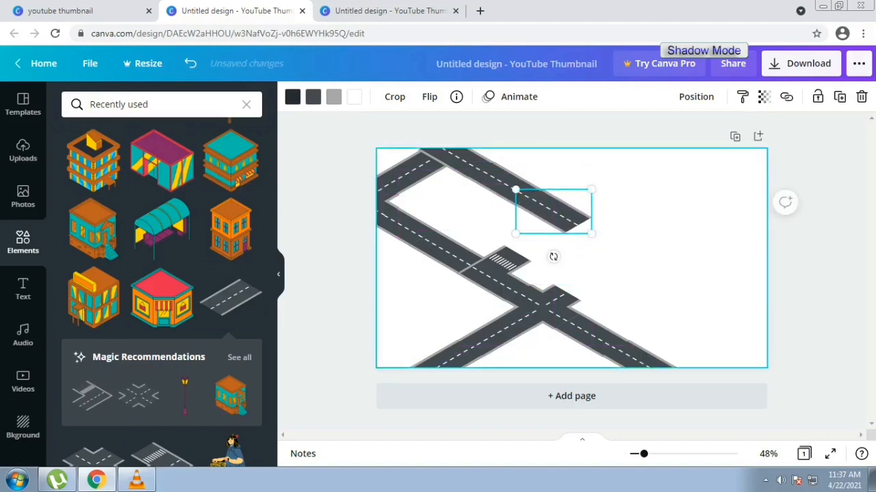
pyautogui.click(840, 97)
pyautogui.moveTo(560, 217); pyautogui.dragTo(597, 235)
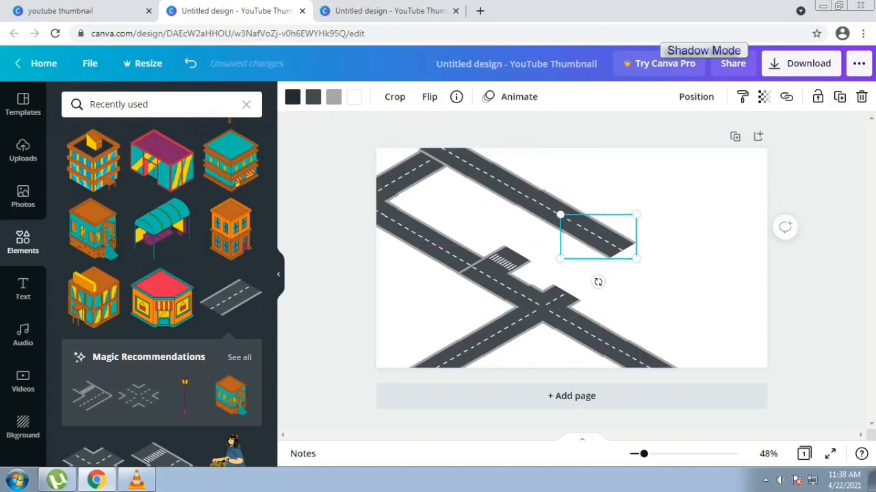
pyautogui.click(547, 208)
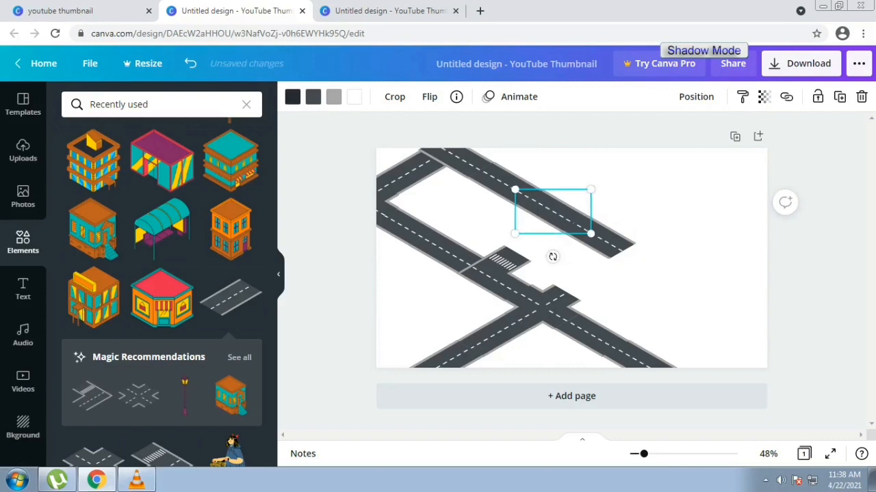
pyautogui.click(595, 235)
pyautogui.press('Down')
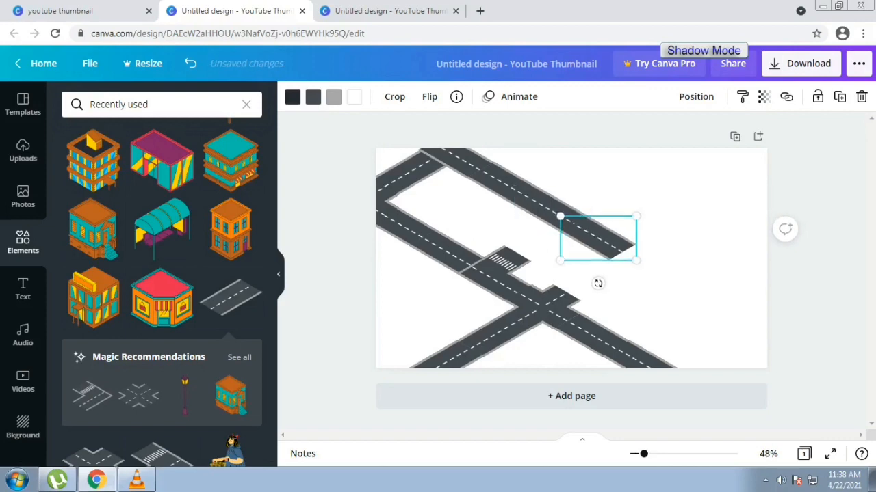
# Step: Extend the second diagonal to the page's right edge and run straight road copies from the central crossroad to the upper-right edge
pyautogui.moveTo(597, 238); pyautogui.dragTo(762, 179)
pyautogui.click(839, 97)
pyautogui.click(840, 97)
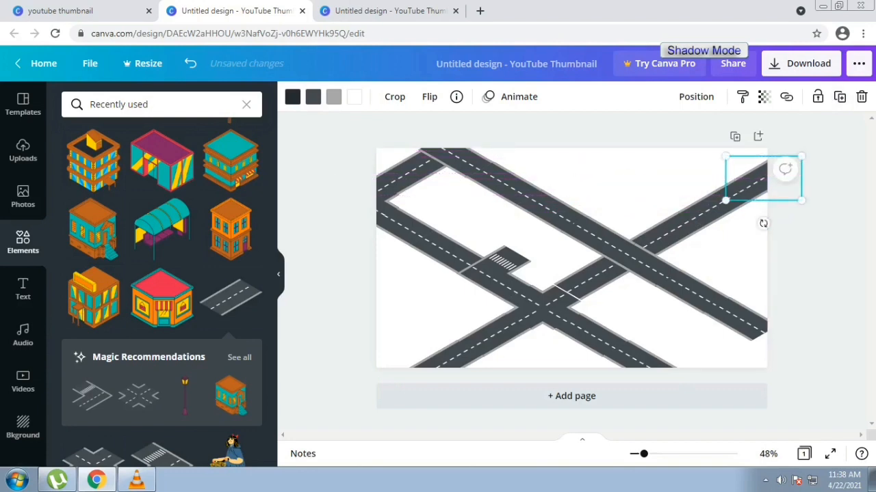
# Step: Add the orange two-storey building element and flip it horizontally
pyautogui.click(231, 229)
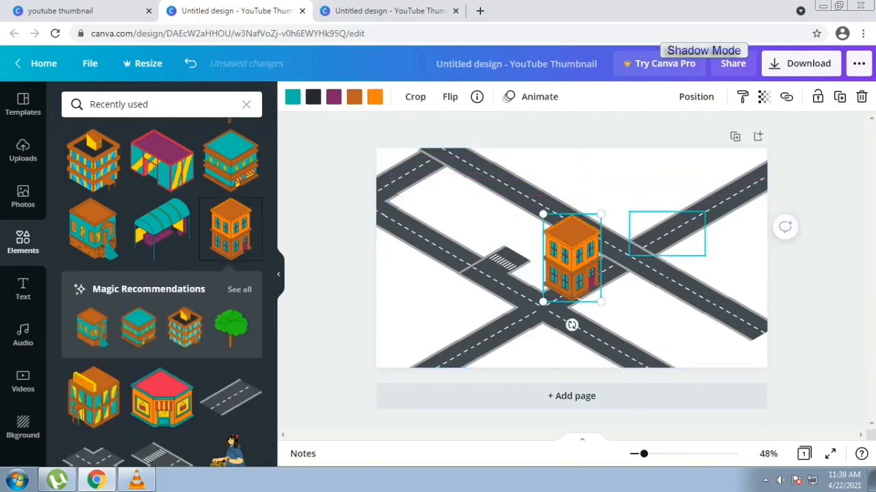
pyautogui.click(450, 96)
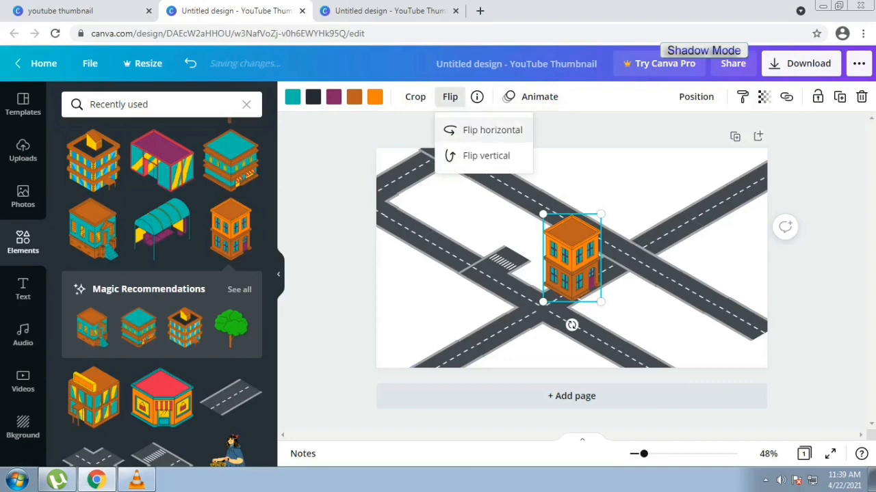
pyautogui.click(487, 130)
# Step: Shrink the orange building and fit it into the corner between the crosswalk junction and the central crossroad
pyautogui.moveTo(571, 264); pyautogui.dragTo(542, 254)
pyautogui.moveTo(571, 206)
pyautogui.mouseDown()
pyautogui.moveTo(536, 262)
pyautogui.moveTo(571, 216)
pyautogui.mouseUp()
pyautogui.moveTo(546, 254); pyautogui.dragTo(541, 256)
pyautogui.press('Up')
pyautogui.press('Up')
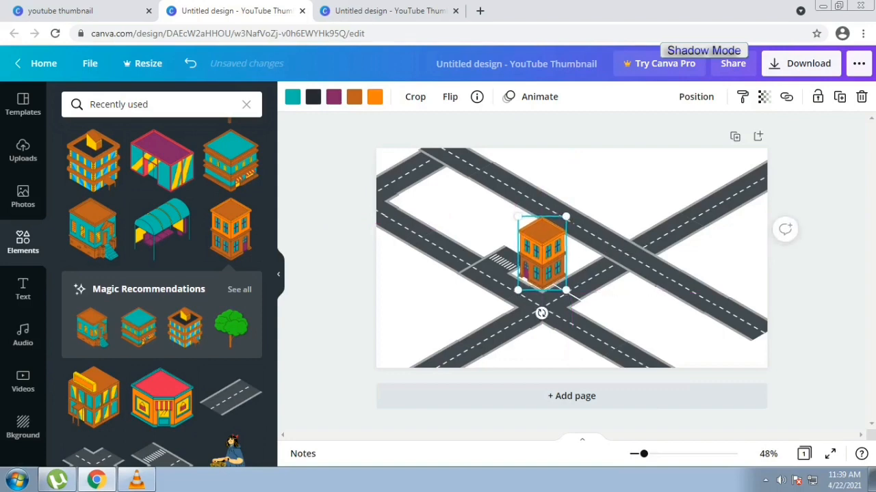
pyautogui.press('Left')
pyautogui.press('Left')
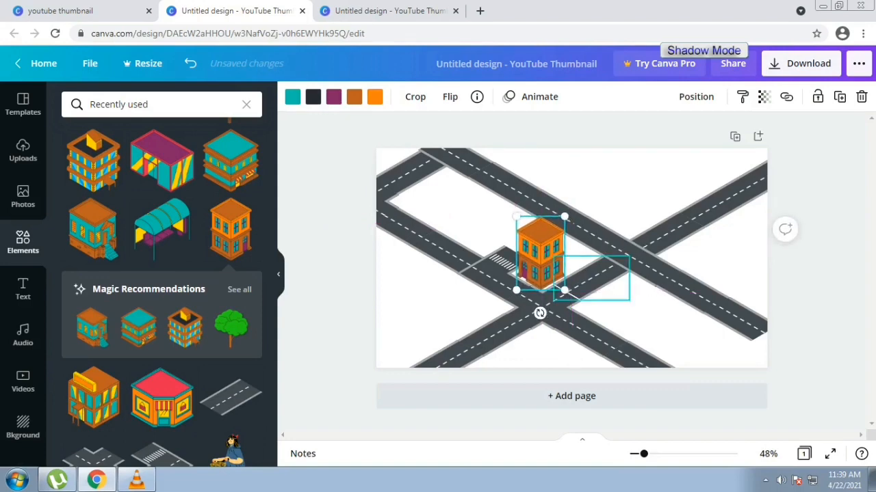
# Step: Duplicate the road segment beside the building, join the crosswalk to the second diagonal with it and send it behind the building
pyautogui.click(589, 279)
pyautogui.click(840, 97)
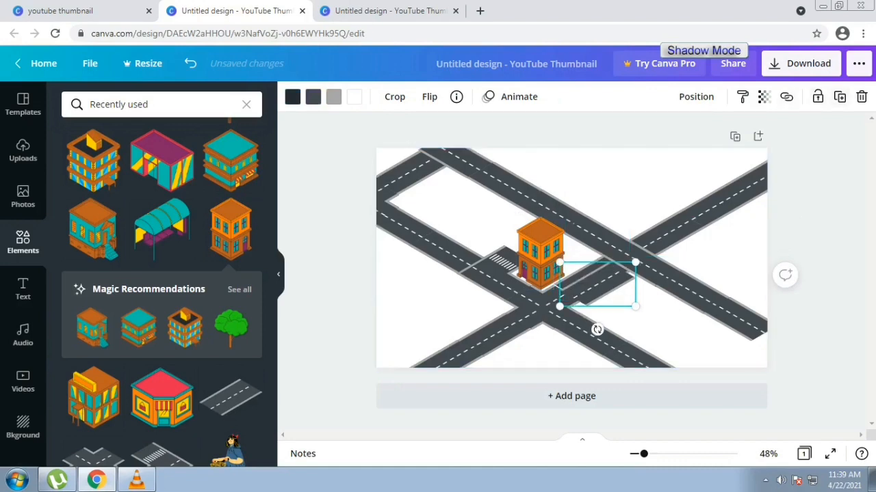
pyautogui.moveTo(597, 285); pyautogui.dragTo(541, 240)
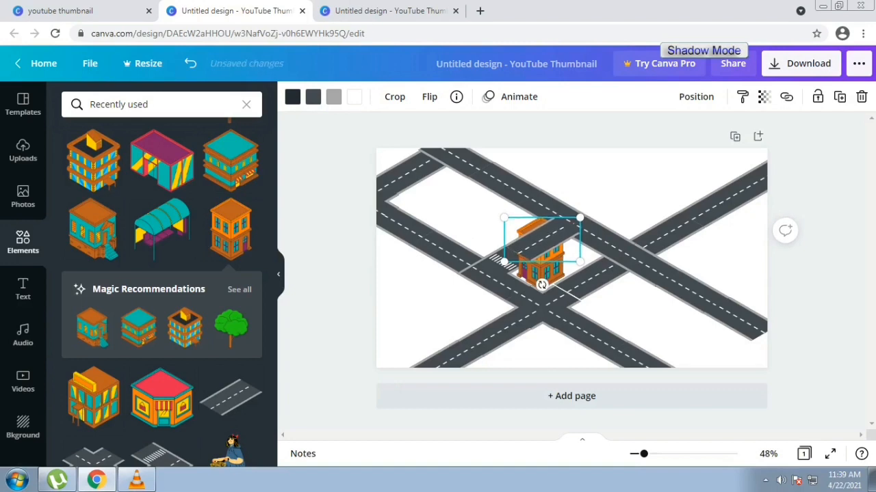
pyautogui.click(696, 96)
pyautogui.click(633, 161)
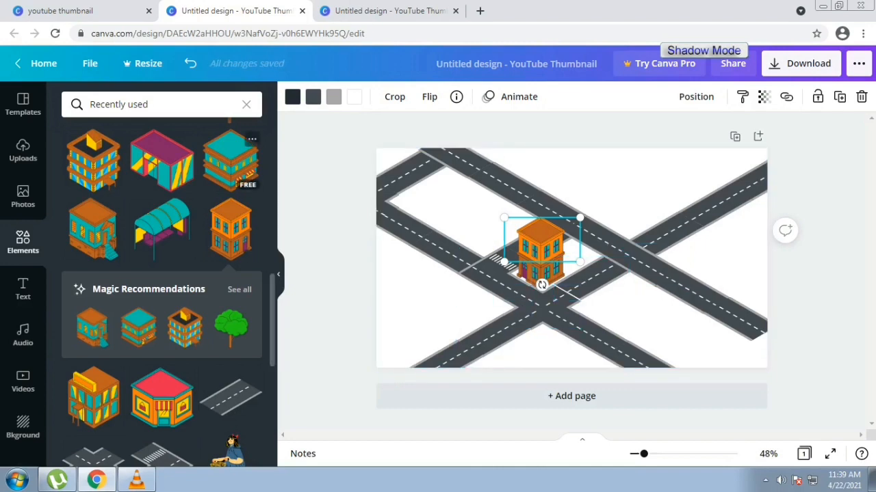
# Step: Add the purple-roofed shop to the lower-right block and the red-roofed corner shop above the right-hand crossing, both reduced in size
pyautogui.click(161, 160)
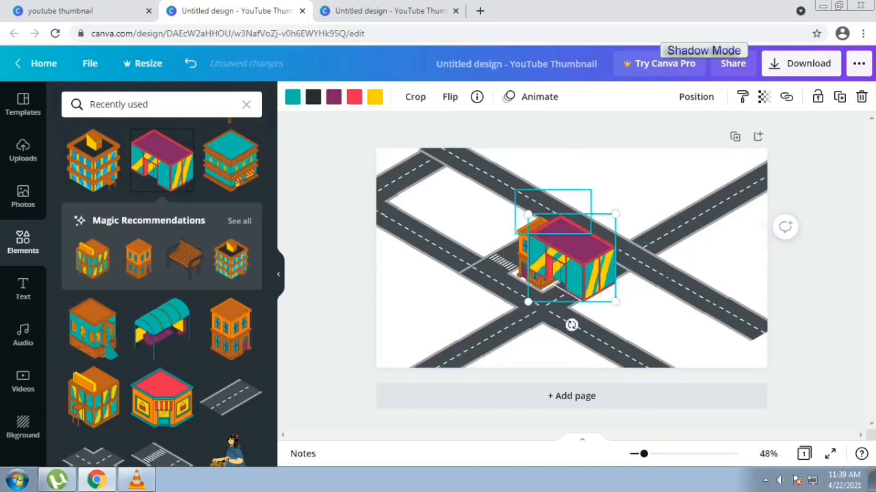
pyautogui.moveTo(572, 259); pyautogui.dragTo(661, 328)
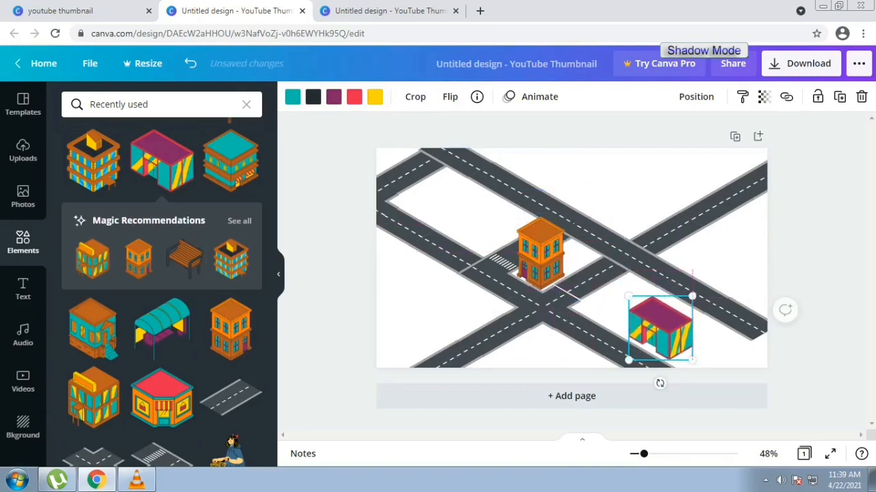
pyautogui.moveTo(691, 297); pyautogui.dragTo(696, 293)
pyautogui.moveTo(663, 327); pyautogui.dragTo(662, 331)
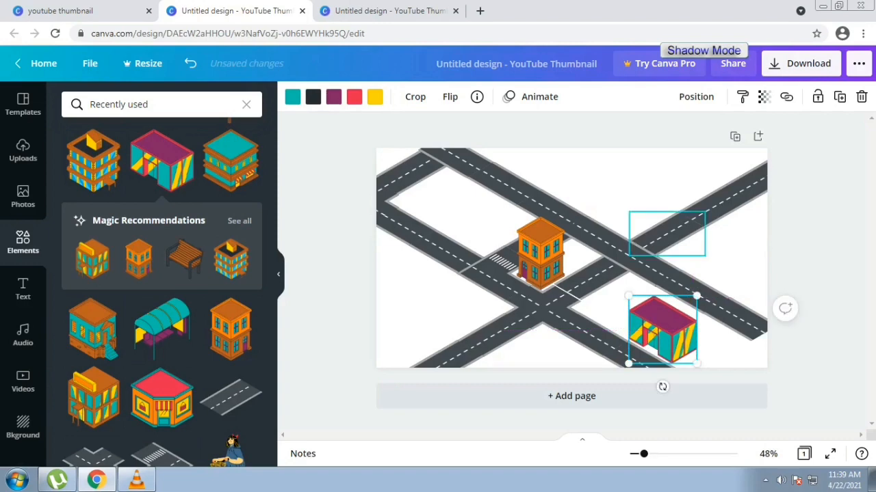
pyautogui.click(162, 398)
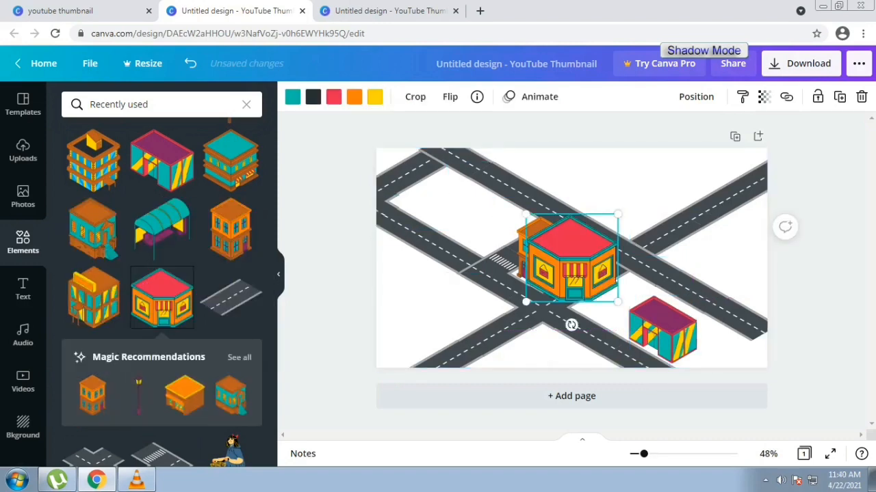
pyautogui.moveTo(571, 260); pyautogui.dragTo(625, 196)
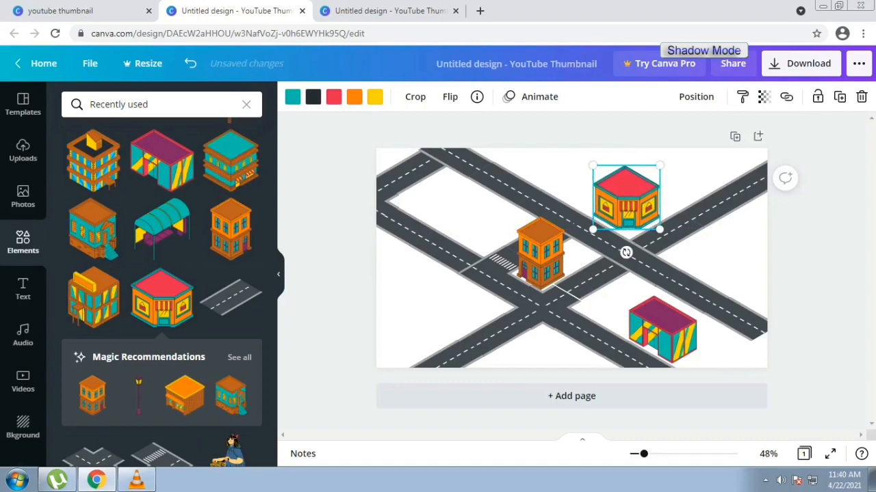
# Step: Add the multi-storey building with the black roof, shrink it, place it at the page's top edge beside the red-roofed shop and send it backward
pyautogui.click(93, 161)
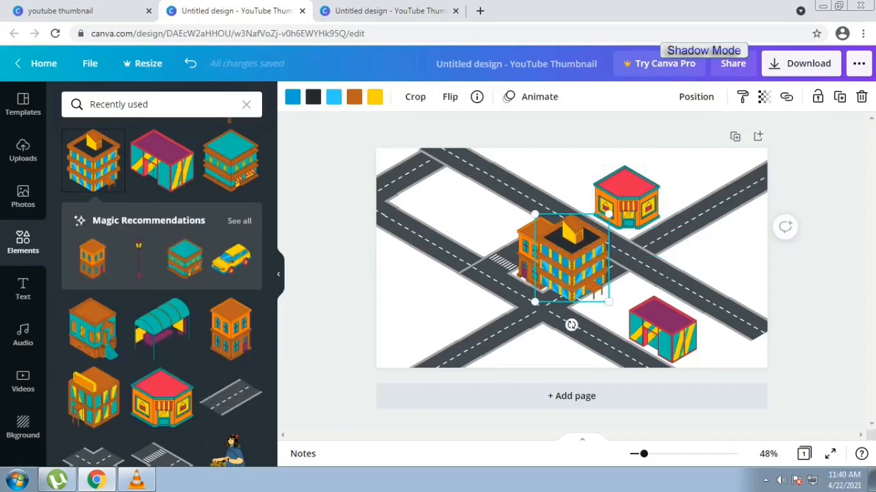
pyautogui.moveTo(608, 214); pyautogui.dragTo(591, 234)
pyautogui.moveTo(567, 267); pyautogui.dragTo(681, 164)
pyautogui.click(696, 97)
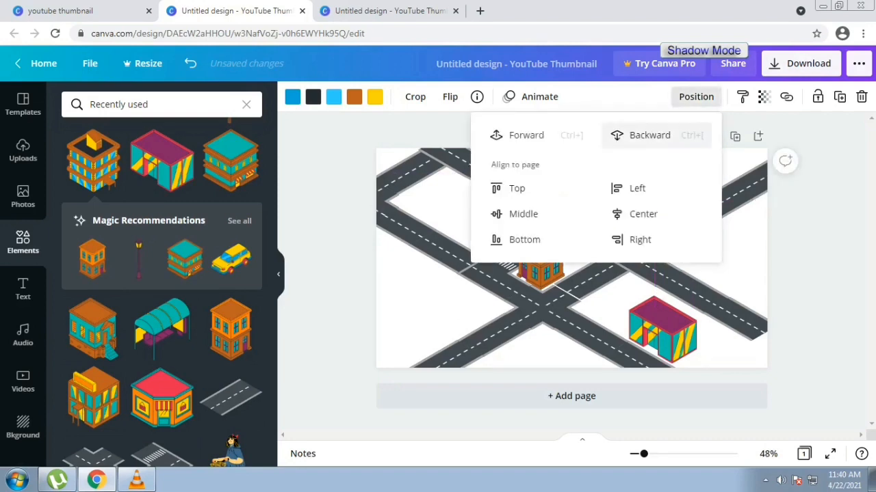
pyautogui.click(649, 135)
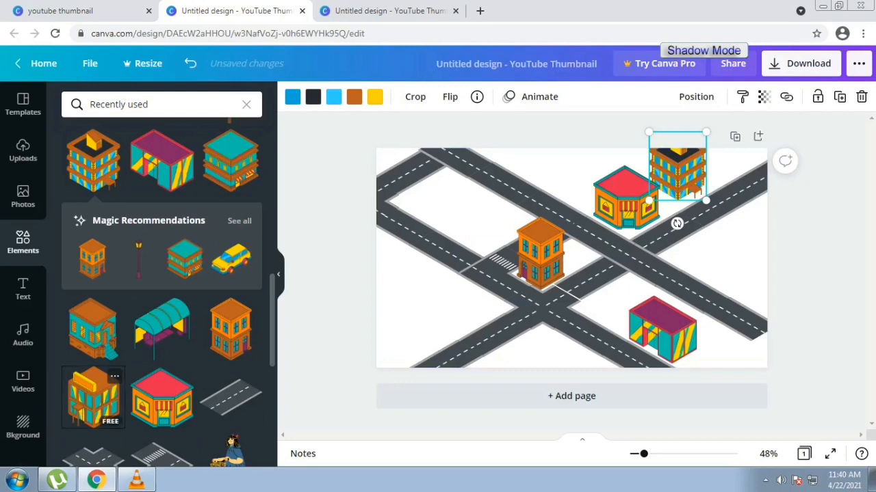
# Step: Add the building with the yellow sign to the upper-left block and fit a duplicate beside the purple-roofed shop along the lower road
pyautogui.click(93, 397)
pyautogui.moveTo(564, 260); pyautogui.dragTo(440, 186)
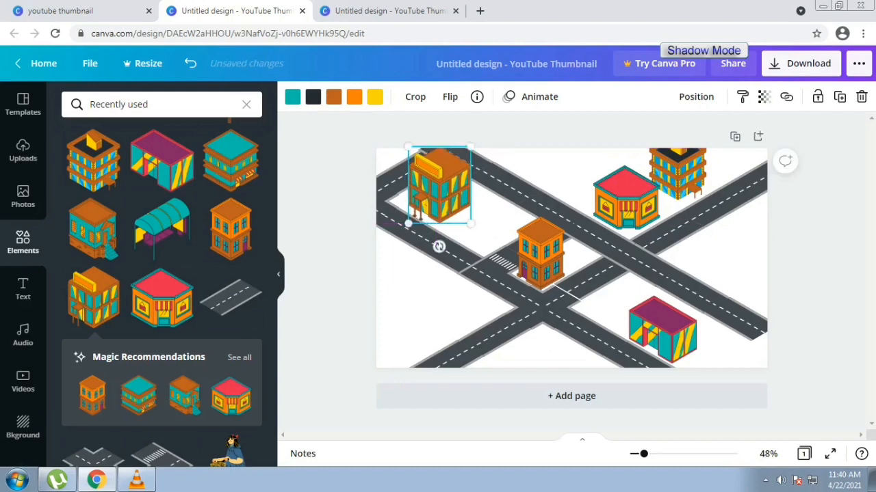
pyautogui.click(839, 96)
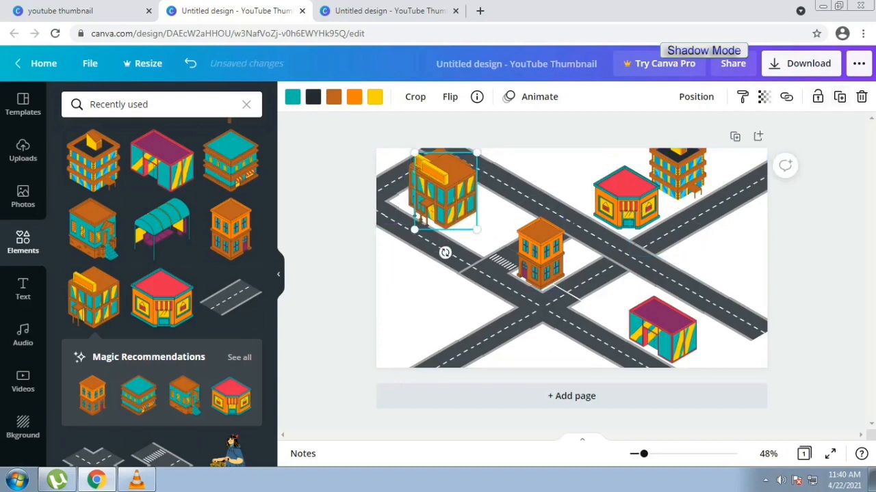
pyautogui.moveTo(445, 191); pyautogui.dragTo(709, 341)
pyautogui.moveTo(653, 330); pyautogui.dragTo(645, 326)
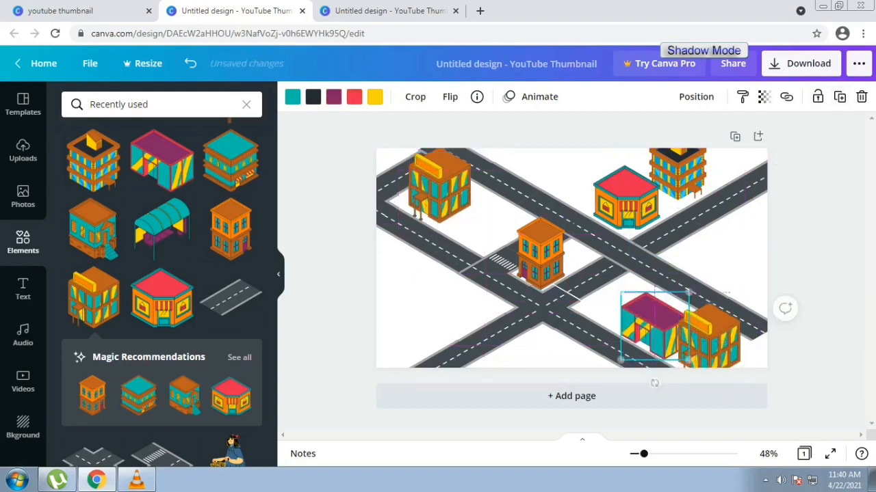
pyautogui.moveTo(709, 341); pyautogui.dragTo(699, 342)
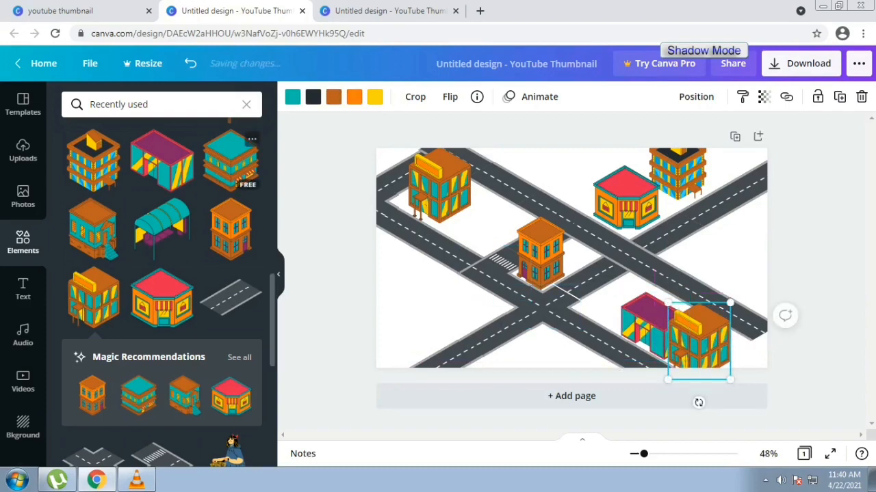
# Step: Add the teal-roofed building, flip it horizontally, shrink it and place it between the central crossroad and the purple-roofed shop
pyautogui.click(230, 160)
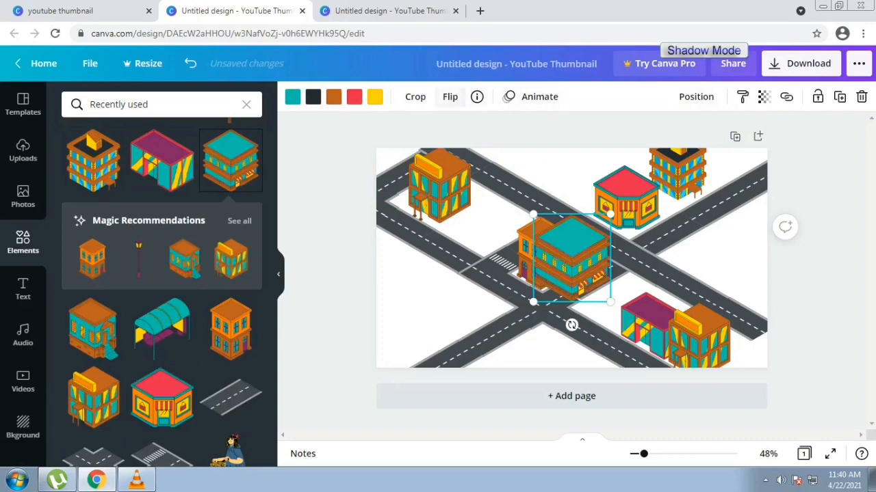
pyautogui.click(450, 97)
pyautogui.click(454, 130)
pyautogui.moveTo(568, 267); pyautogui.dragTo(606, 296)
pyautogui.moveTo(572, 244); pyautogui.dragTo(587, 261)
pyautogui.moveTo(617, 296); pyautogui.dragTo(608, 296)
# Step: Enlarge the teal-roofed building slightly, fit it into the crossroad corner and send it backward behind the purple-roofed shop
pyautogui.click(570, 282)
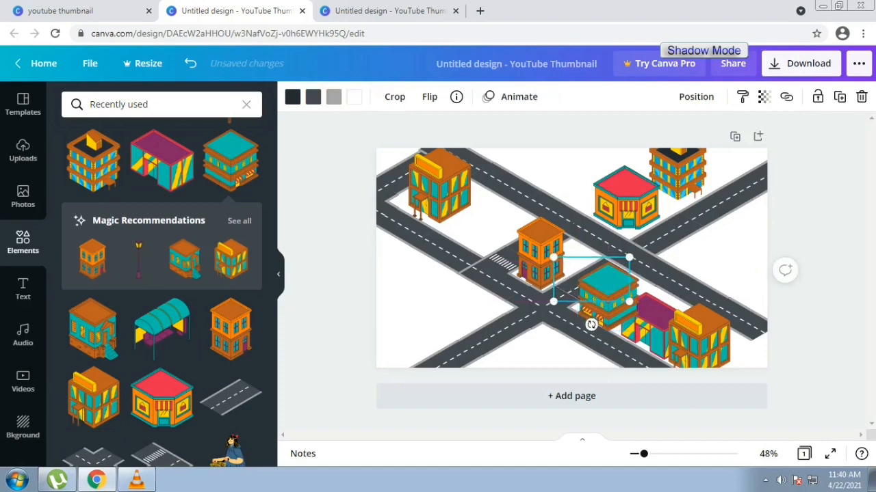
pyautogui.click(608, 301)
pyautogui.moveTo(638, 262); pyautogui.dragTo(644, 256)
pyautogui.moveTo(608, 294); pyautogui.dragTo(606, 292)
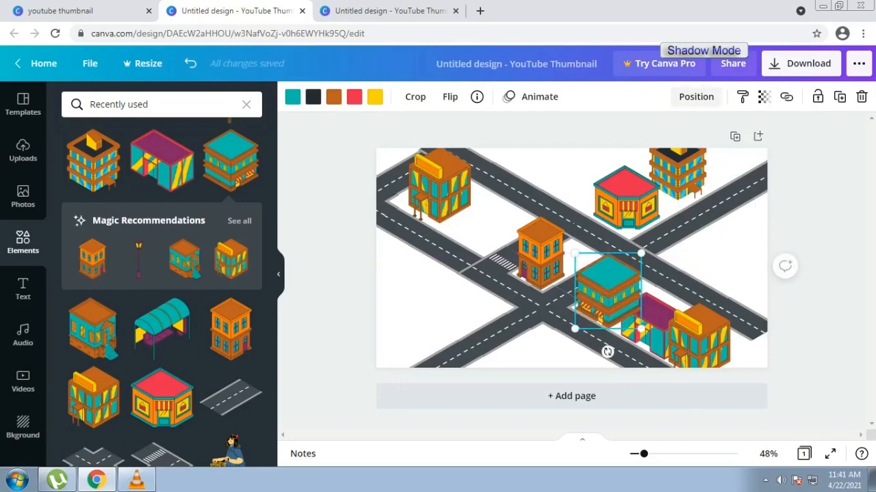
pyautogui.click(696, 97)
pyautogui.click(636, 134)
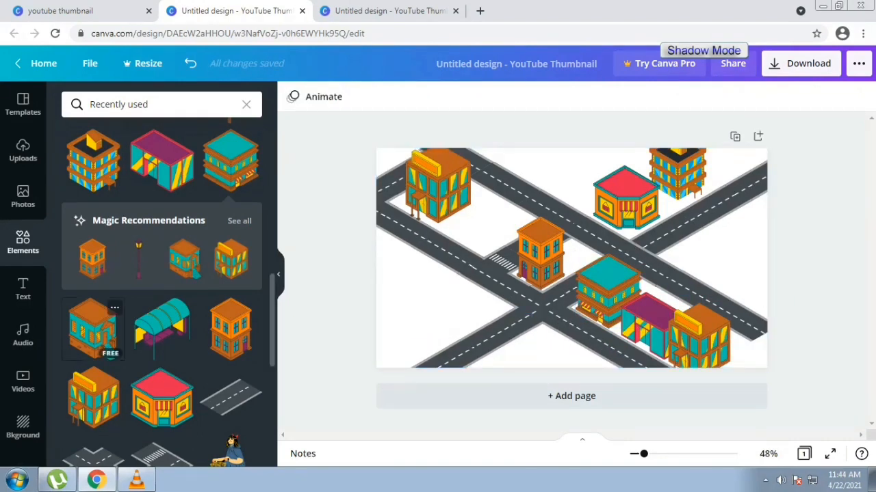
# Step: Add the building with teal stairs, flip it horizontally, shrink it and place it behind the upper-left side of the red-roofed shop
pyautogui.click(109, 308)
pyautogui.click(449, 97)
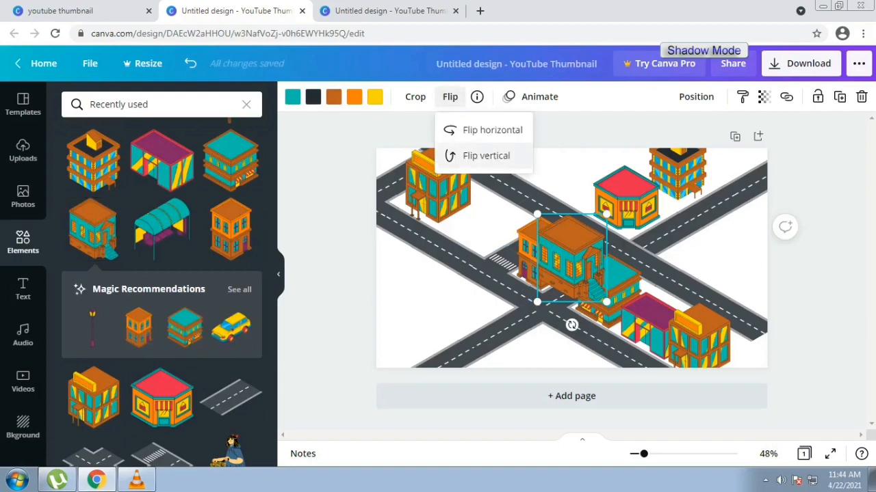
pyautogui.click(491, 130)
pyautogui.moveTo(607, 214); pyautogui.dragTo(591, 234)
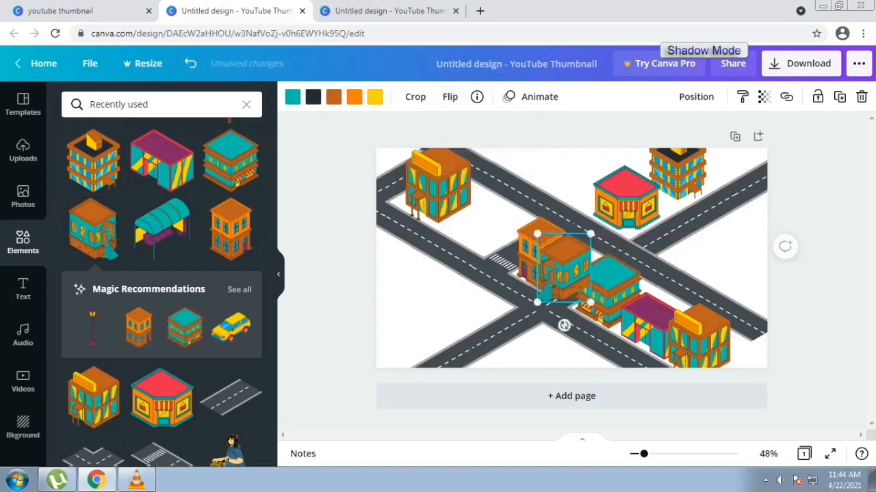
pyautogui.moveTo(565, 266); pyautogui.dragTo(588, 166)
pyautogui.click(696, 97)
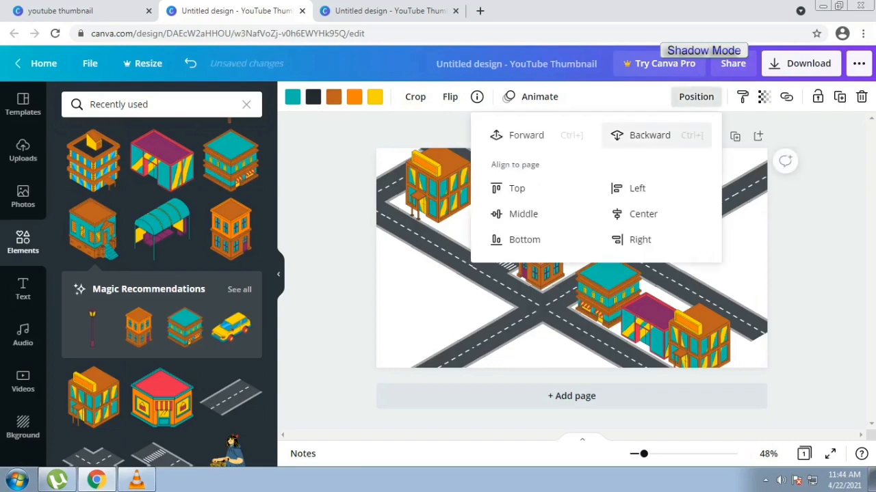
pyautogui.click(650, 134)
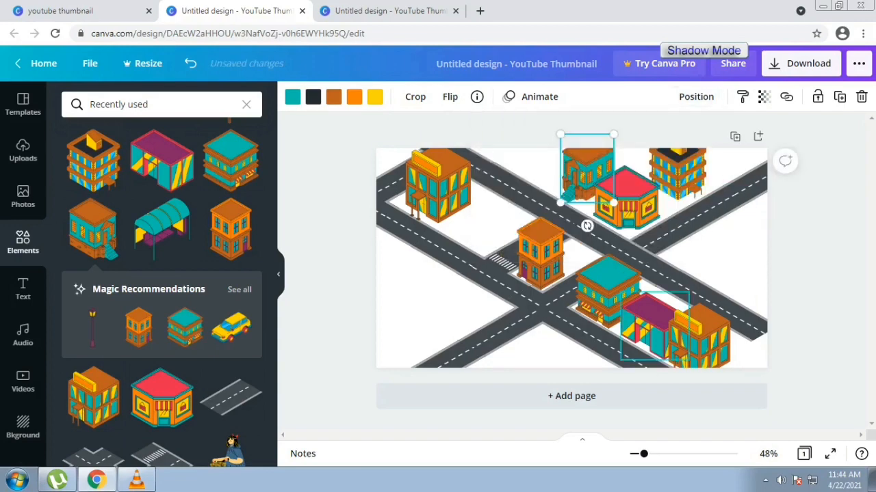
# Step: Duplicate the teal-roofed building, move the copy to the page's top edge beside the building with stairs and send it backward
pyautogui.click(606, 293)
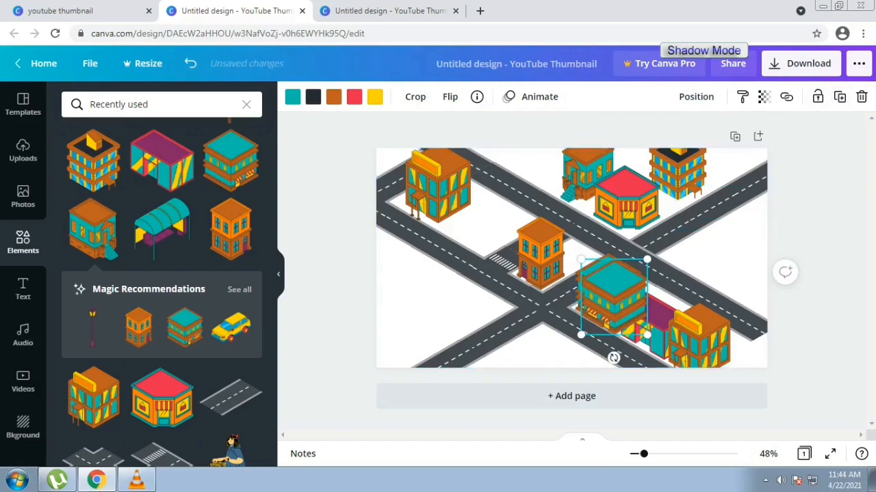
pyautogui.moveTo(606, 293); pyautogui.dragTo(540, 145)
pyautogui.click(695, 96)
pyautogui.click(650, 135)
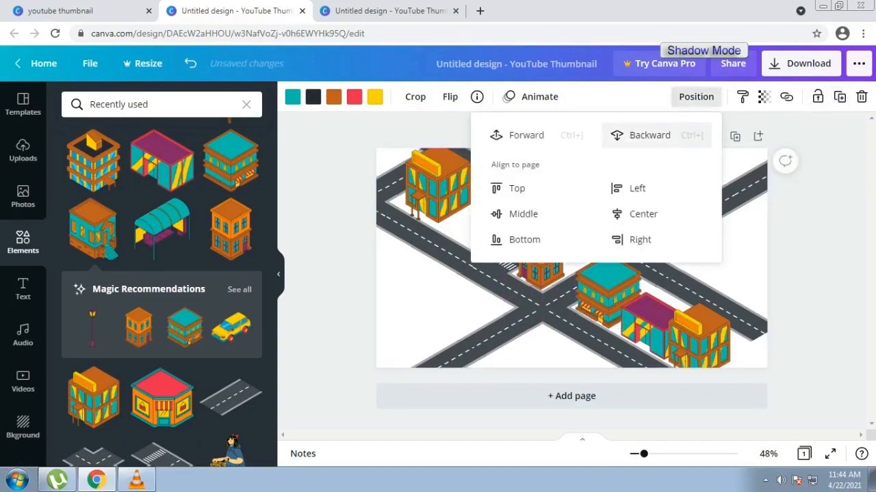
pyautogui.click(696, 97)
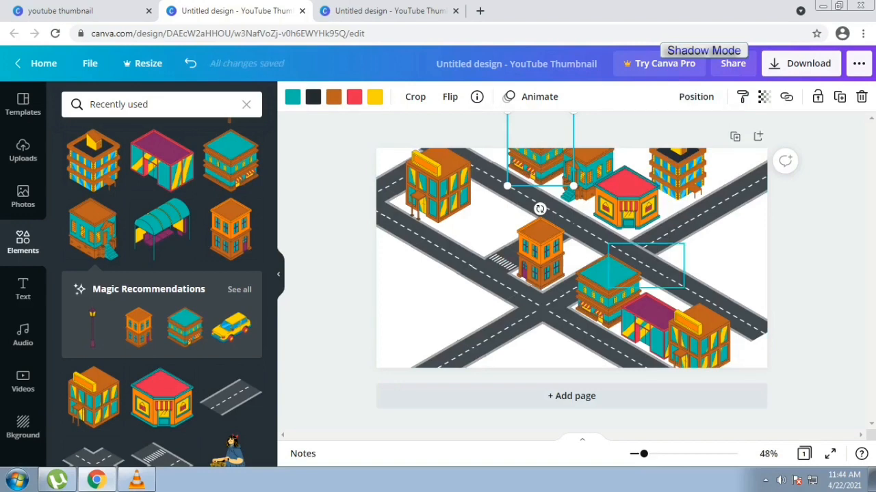
# Step: Duplicate the orange two-storey building and place the copy at the page's right edge above the diagonal road
pyautogui.click(541, 253)
pyautogui.click(839, 97)
pyautogui.moveTo(545, 259); pyautogui.dragTo(744, 266)
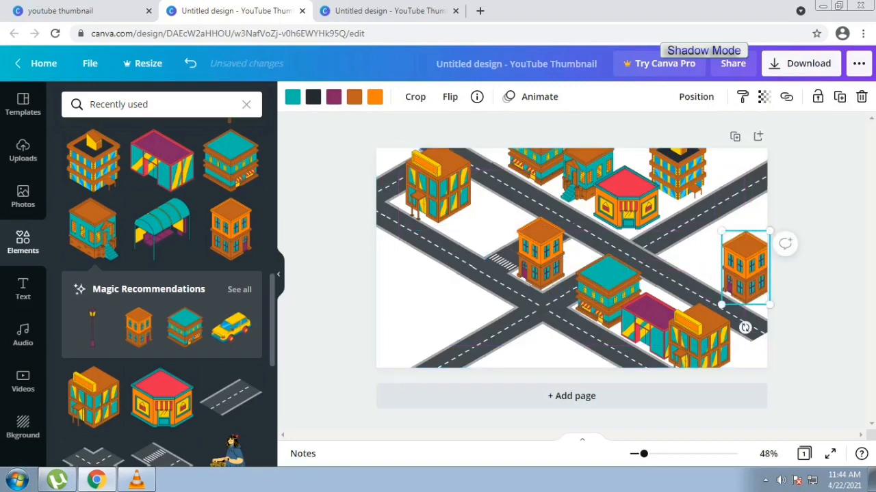
# Step: Add the brick shop with the orange roof, size it to fit beside the right-edge orange building and send it backward behind that building
pyautogui.scroll(-7, 162, 293)
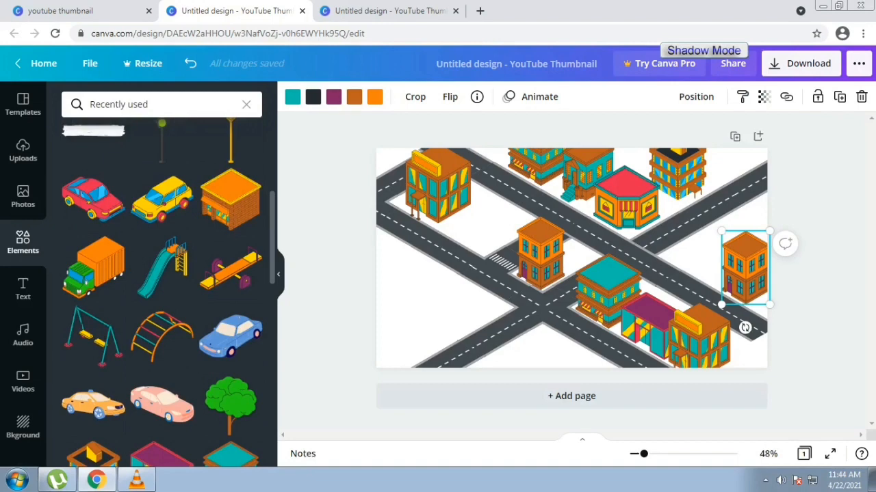
pyautogui.click(231, 198)
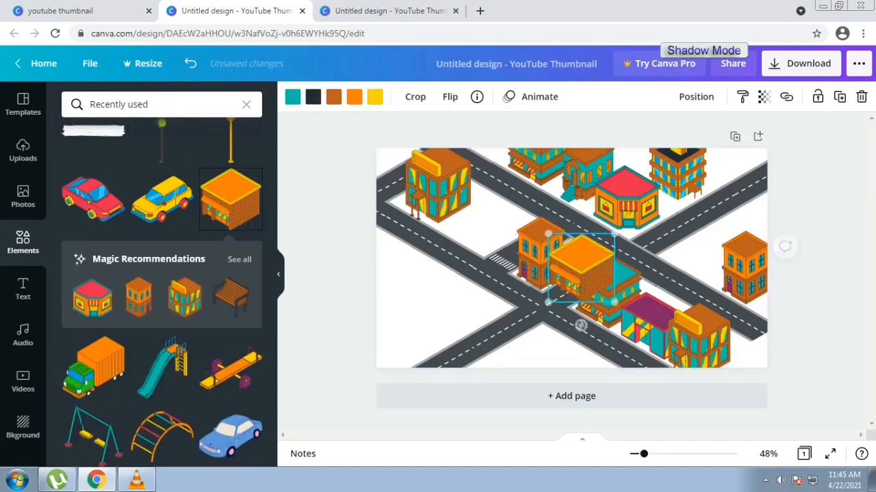
pyautogui.moveTo(581, 267); pyautogui.dragTo(705, 248)
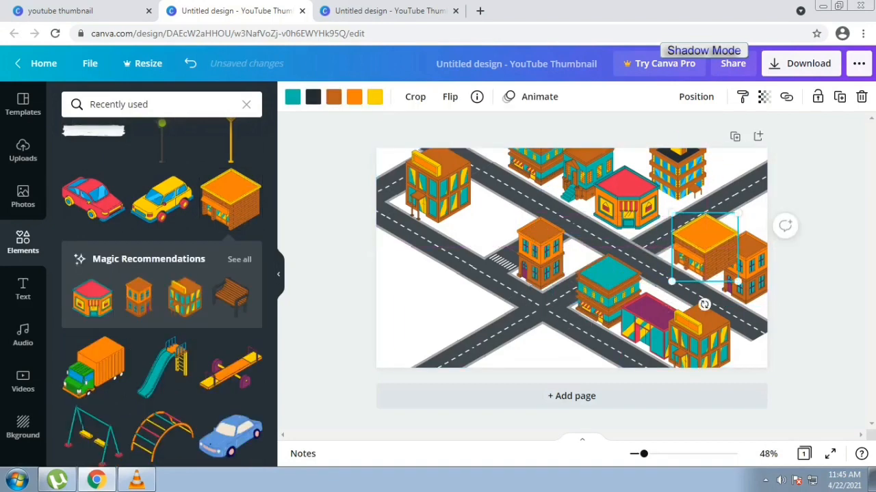
pyautogui.moveTo(672, 214); pyautogui.dragTo(667, 210)
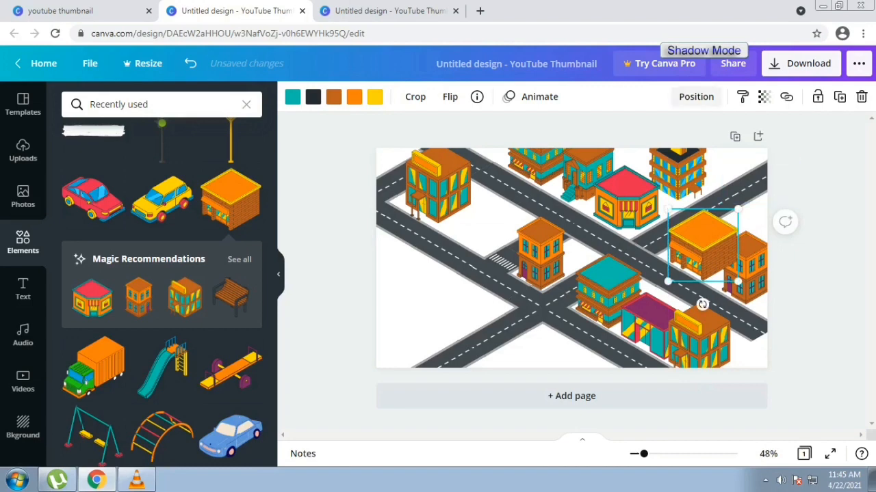
pyautogui.click(695, 97)
pyautogui.click(784, 222)
pyautogui.press('Escape')
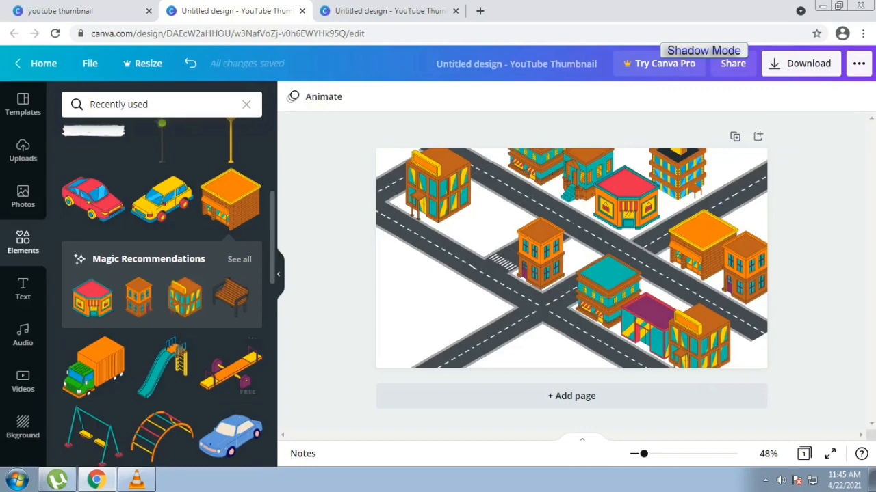
# Step: Add the teal-canopied shelter, shrink it beside the upper-right road, and place a larger, horizontally flipped copy near the crosswalk
pyautogui.scroll(5, 162, 294)
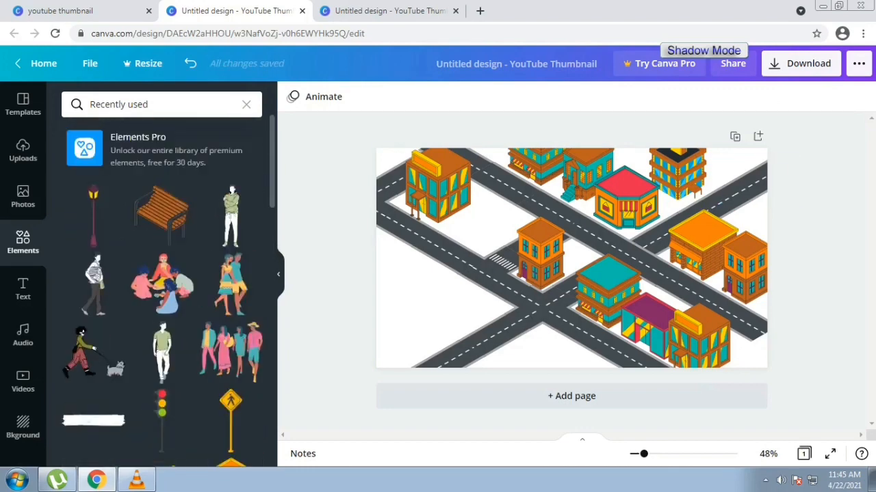
pyautogui.scroll(-5, 163, 294)
pyautogui.scroll(-4, 162, 287)
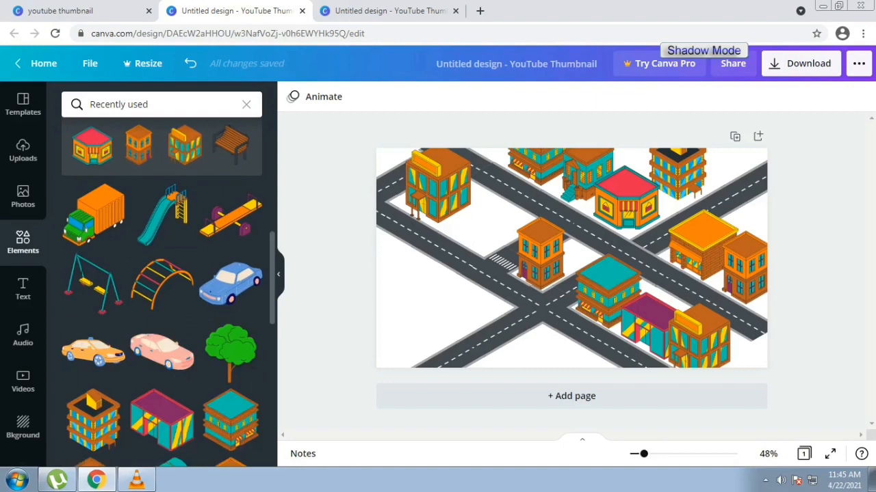
pyautogui.scroll(-1, 162, 295)
pyautogui.click(164, 301)
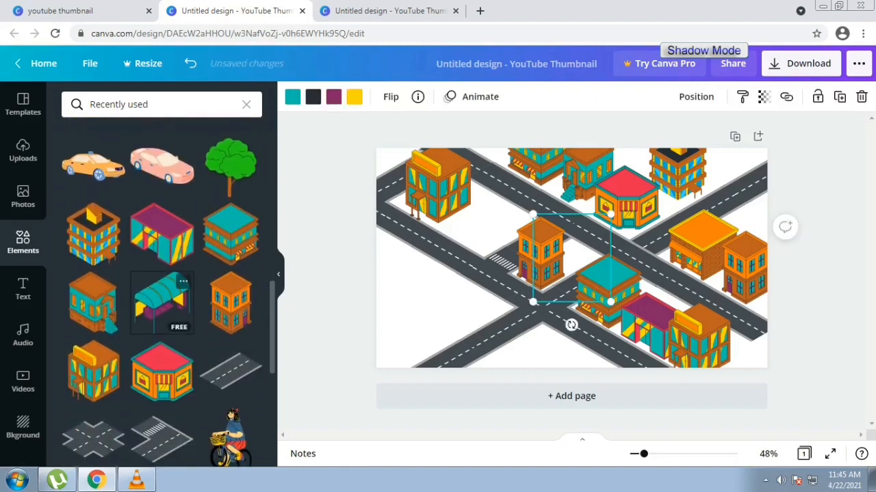
pyautogui.moveTo(610, 214); pyautogui.dragTo(729, 166)
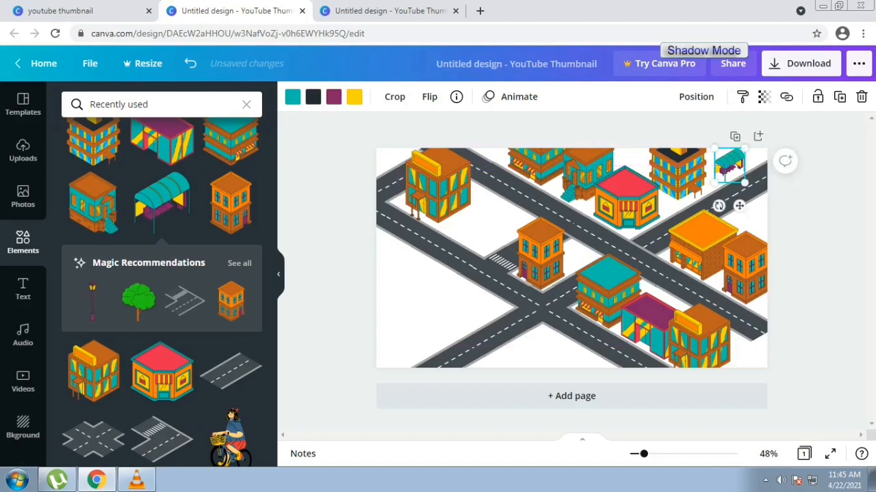
pyautogui.click(429, 96)
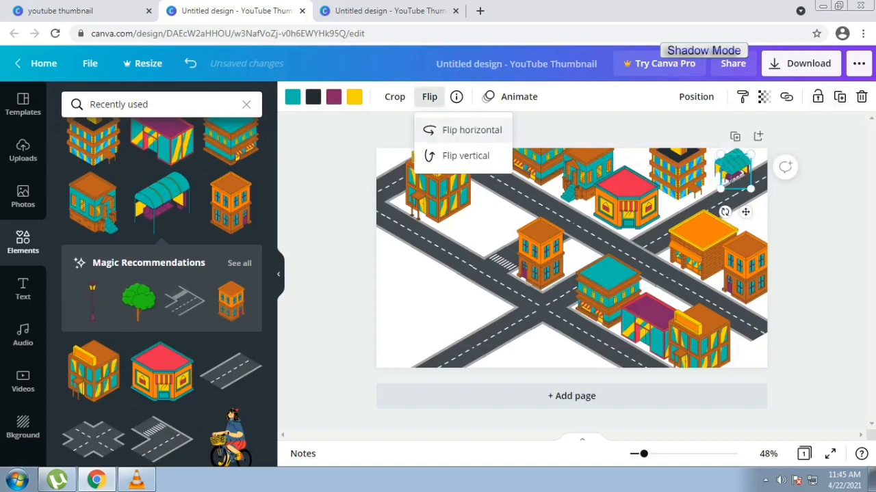
pyautogui.moveTo(735, 171); pyautogui.dragTo(490, 210)
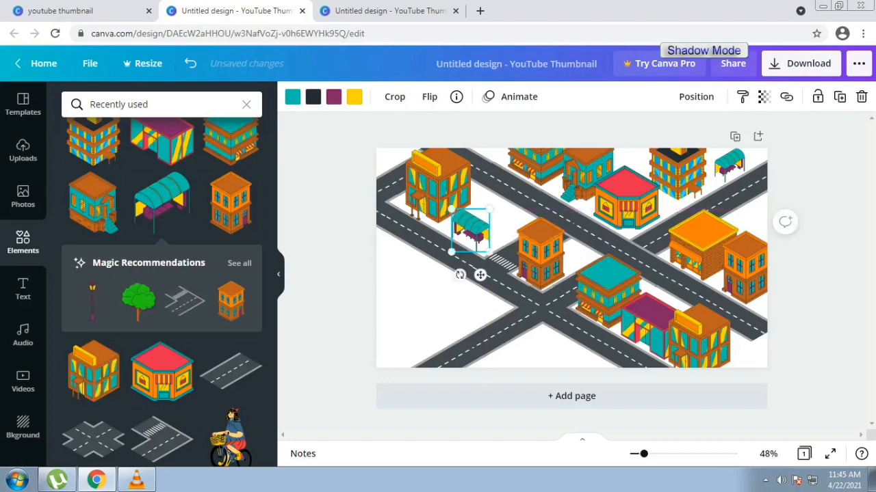
# Step: Nudge the crosswalk shelter, add a street lamp at reduced size and place copies by the upper-left building, the shelter and the purple-roofed shop
pyautogui.moveTo(480, 275); pyautogui.dragTo(484, 274)
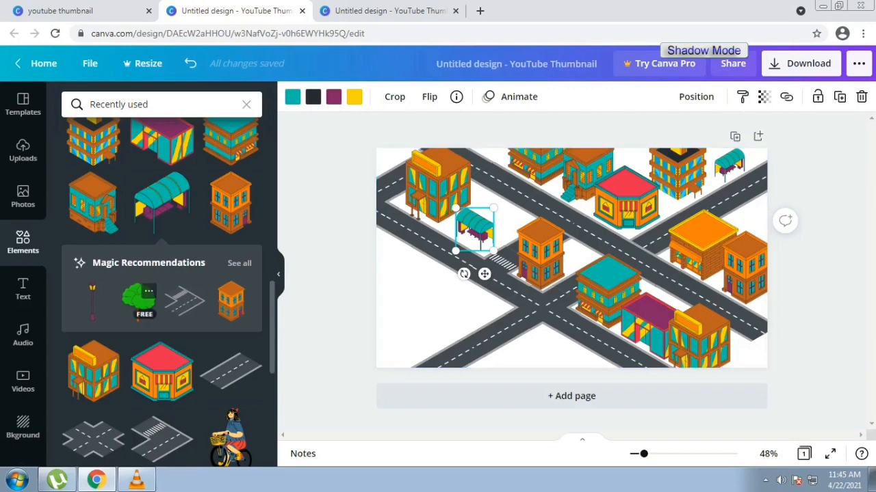
pyautogui.click(92, 302)
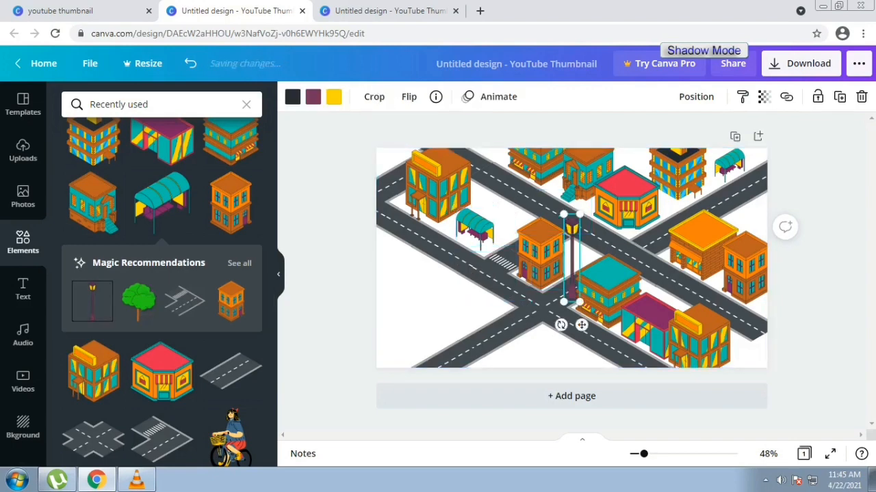
pyautogui.moveTo(580, 213); pyautogui.dragTo(617, 314)
pyautogui.click(839, 97)
pyautogui.click(839, 97)
# Step: Move the purple-roofed shop's lamp to the teal-roofed building's crossroads corner and shift the bottom-right, orange two-storey and teal-roofed buildings slightly
pyautogui.moveTo(699, 341); pyautogui.dragTo(707, 346)
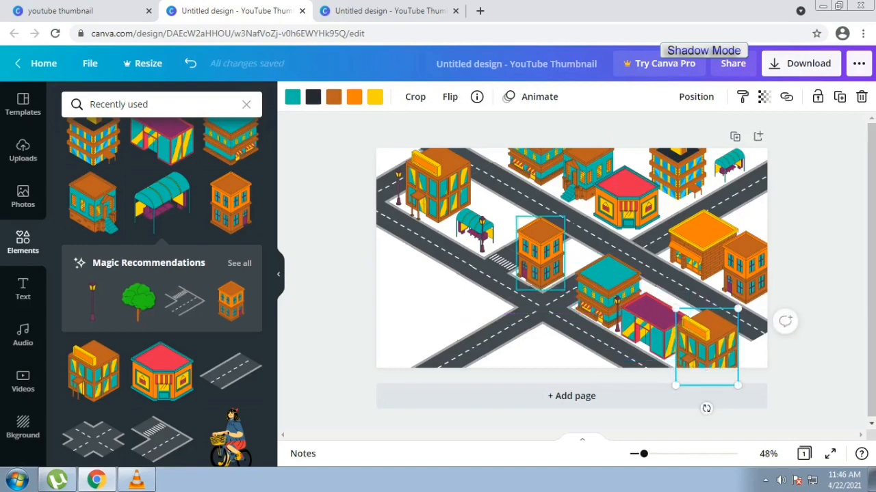
pyautogui.click(540, 250)
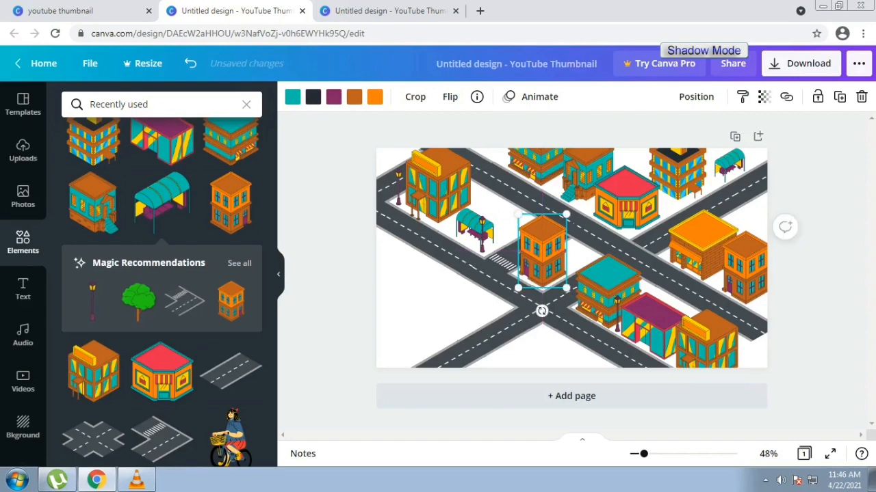
pyautogui.moveTo(617, 314); pyautogui.dragTo(577, 301)
pyautogui.click(603, 316)
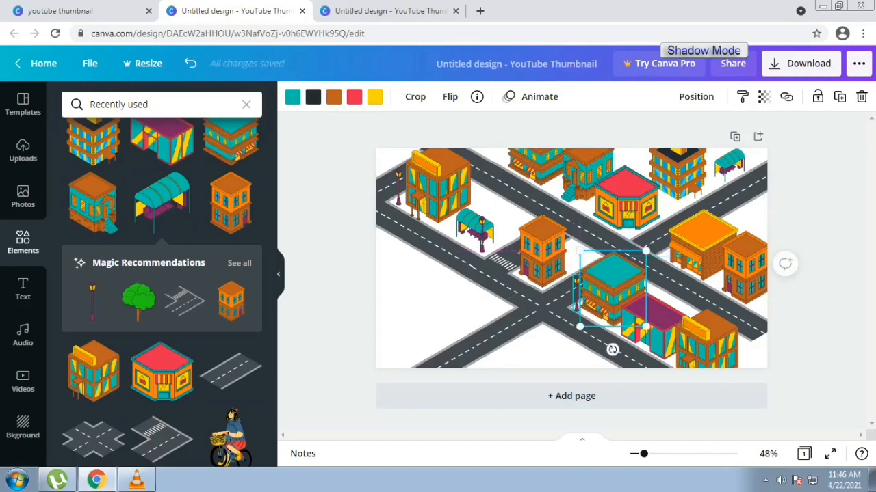
# Step: Duplicate the lamp between the purple-roofed shop and the bottom-right building, and shift both buildings slightly to the right
pyautogui.click(576, 291)
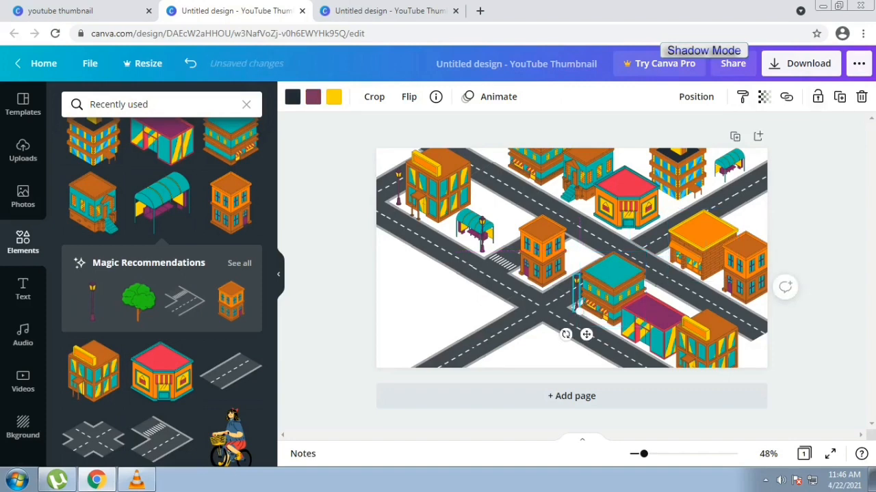
pyautogui.moveTo(578, 301); pyautogui.dragTo(673, 350)
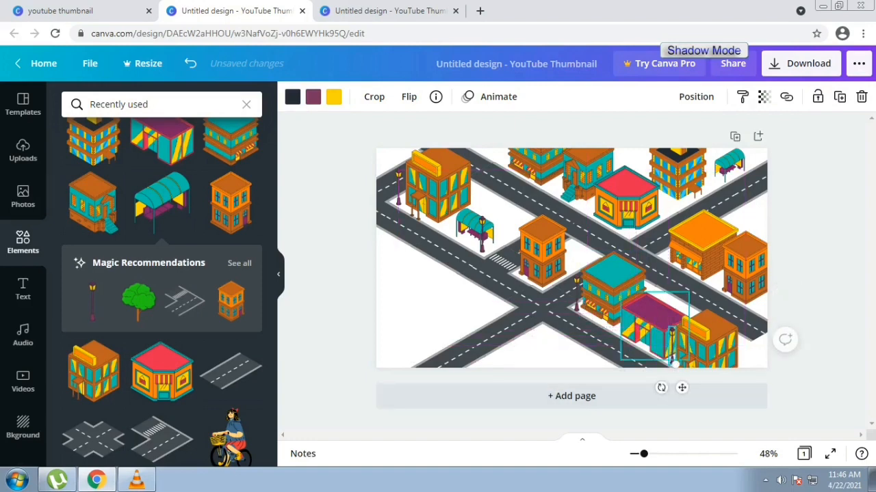
pyautogui.click(665, 350)
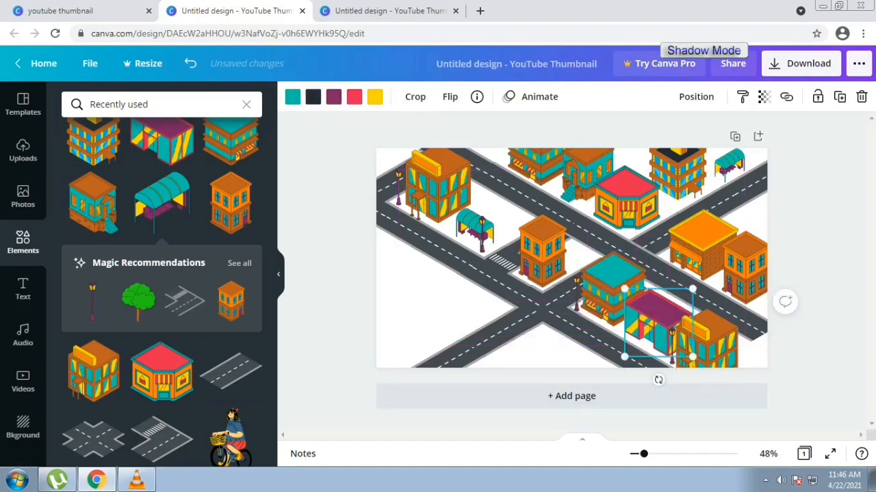
pyautogui.click(711, 345)
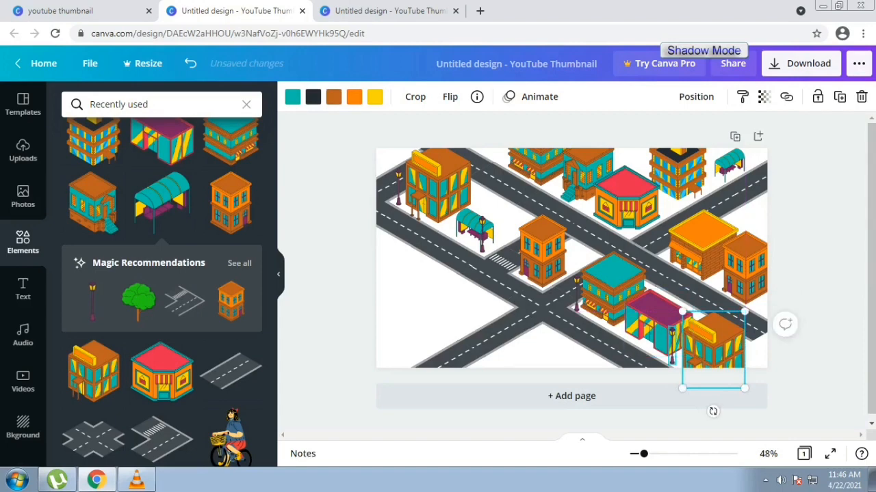
# Step: Place lamp copies at the crossroads' left corner, the lower-left roadside, the red-roofed shop and the brick shop, deleting the surplus copy
pyautogui.click(672, 347)
pyautogui.moveTo(671, 348); pyautogui.dragTo(721, 281)
pyautogui.hotkey('ctrl', 'd')
pyautogui.hotkey('ctrl', 'd')
pyautogui.hotkey('ctrl', 'd')
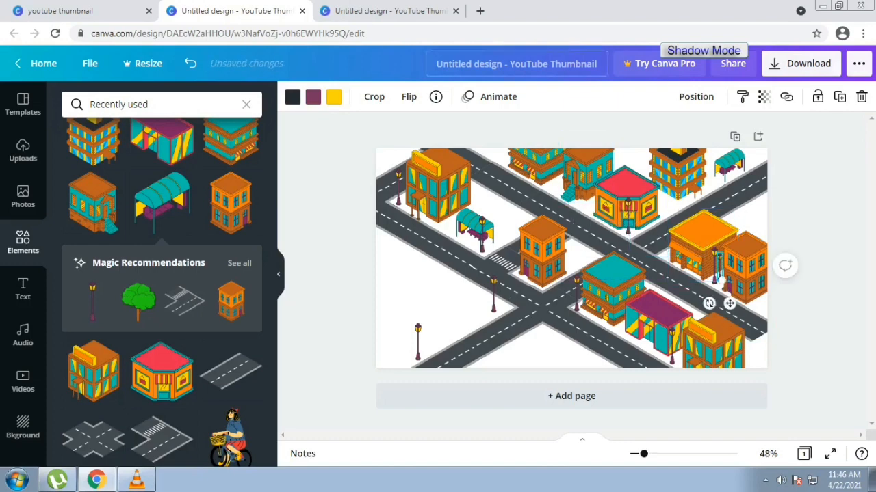
pyautogui.click(861, 97)
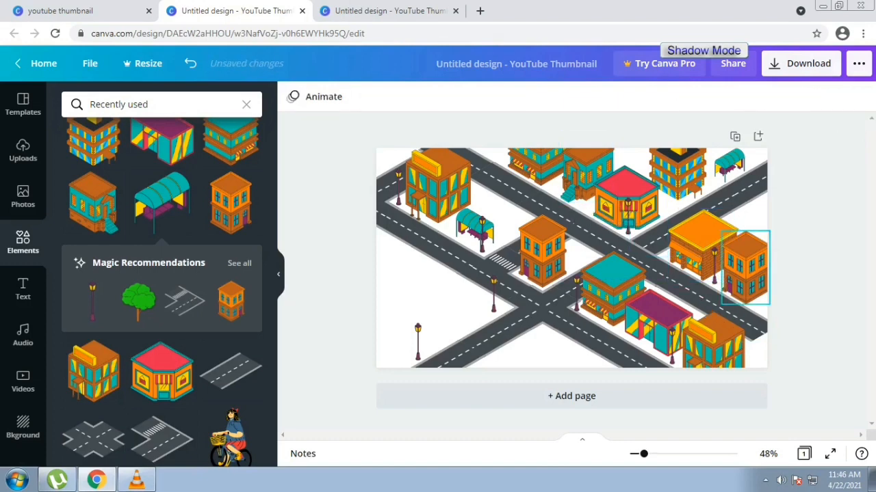
# Step: Duplicate the brick shop's lamp and place copies beside the building with stairs and the upper-right shelter
pyautogui.click(715, 264)
pyautogui.click(839, 97)
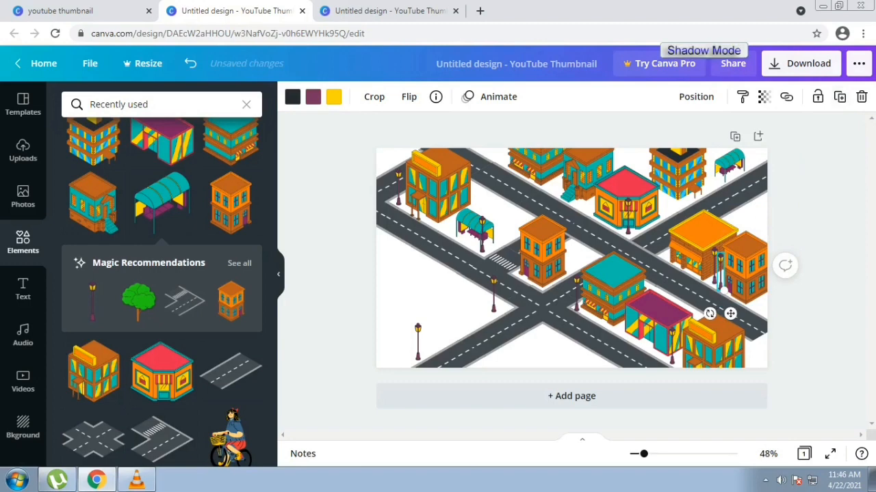
pyautogui.moveTo(720, 274); pyautogui.dragTo(553, 175)
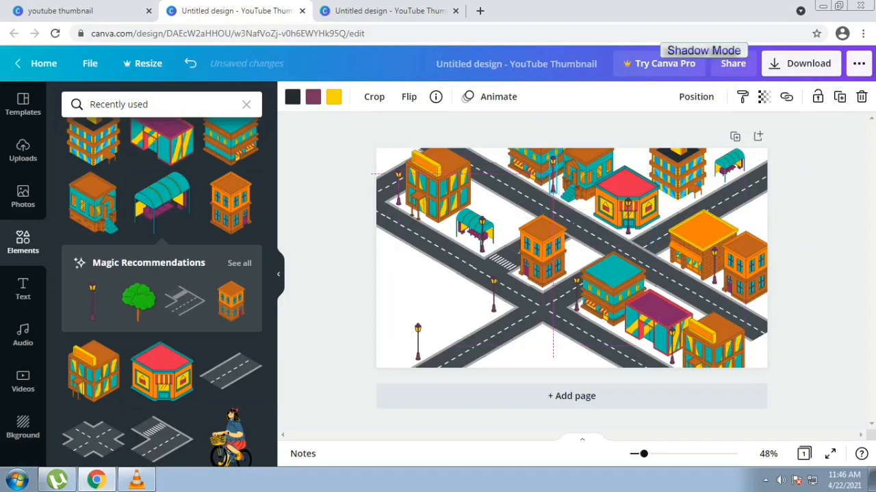
pyautogui.click(718, 170)
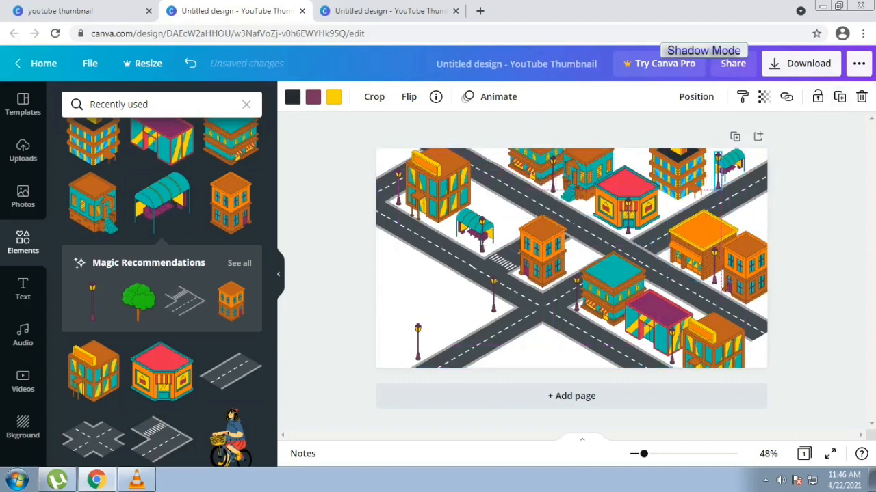
pyautogui.moveTo(718, 171); pyautogui.dragTo(713, 172)
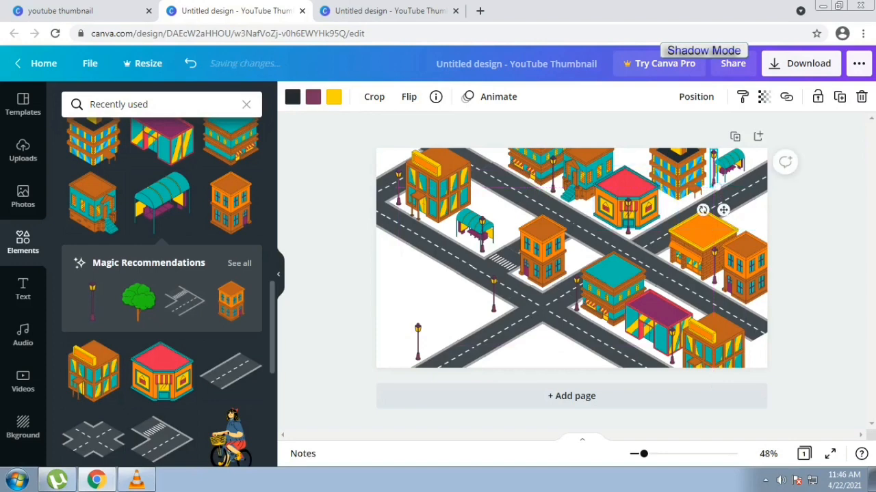
# Step: Add the yellow pedestrian crossing sign, shrink it and place it between the shelter and the crosswalk
pyautogui.scroll(10, 162, 287)
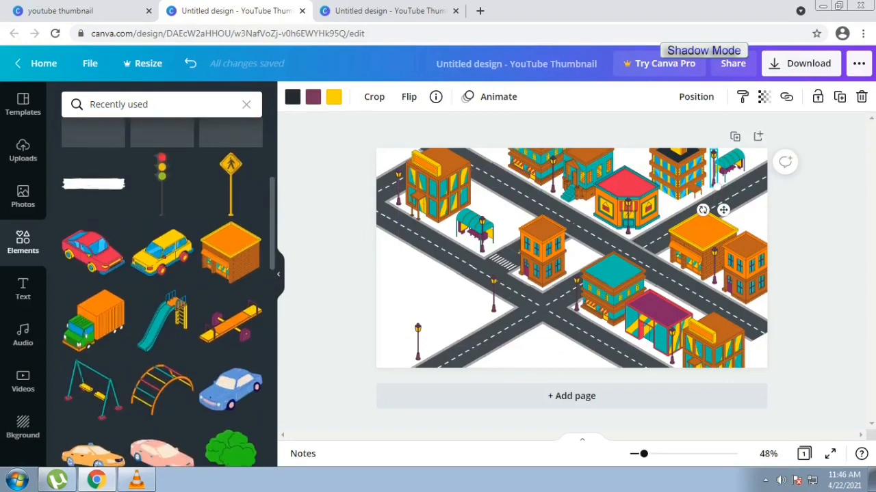
pyautogui.scroll(1, 161, 288)
pyautogui.click(230, 205)
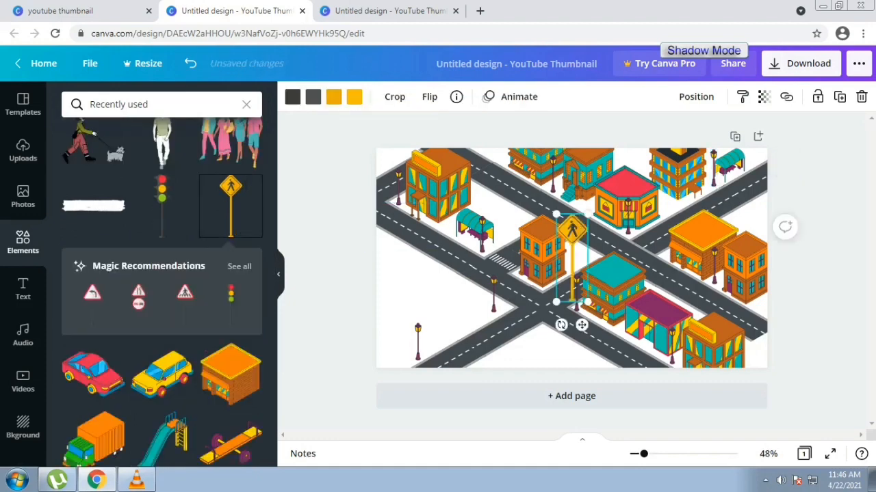
pyautogui.moveTo(587, 214); pyautogui.dragTo(566, 275)
pyautogui.moveTo(561, 288); pyautogui.dragTo(502, 226)
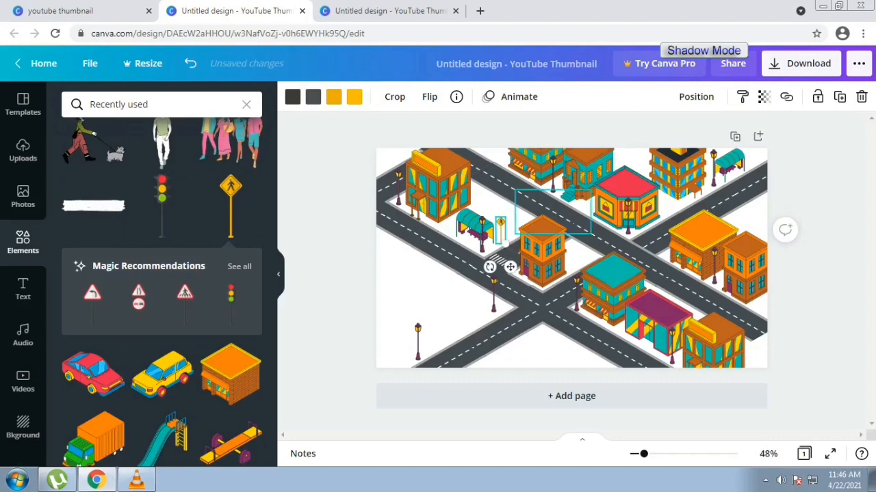
# Step: Add the traffic light, shrink it at the crossroads corner of the central orange two-storey building and shift that building slightly up and right
pyautogui.click(162, 205)
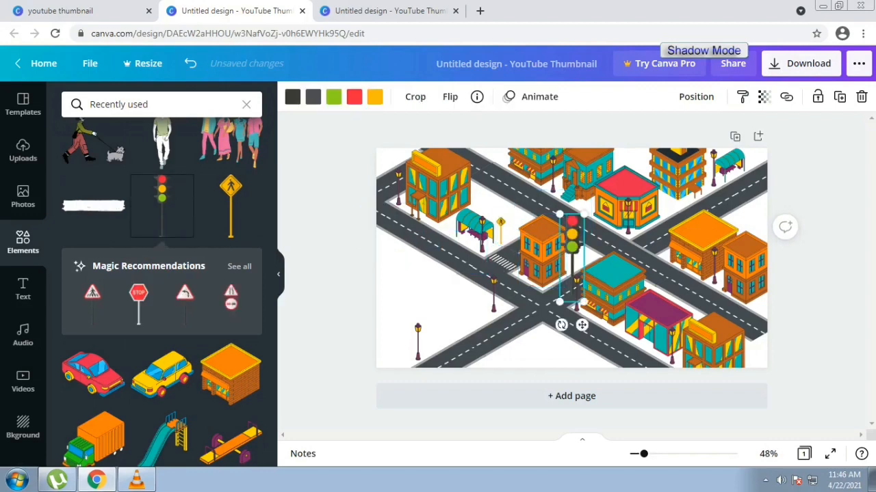
pyautogui.moveTo(583, 214); pyautogui.dragTo(536, 273)
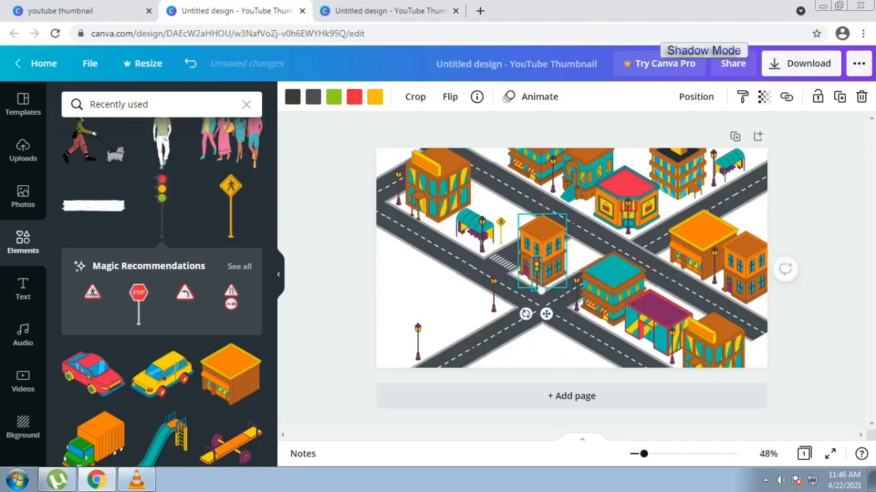
pyautogui.moveTo(547, 243); pyautogui.dragTo(552, 243)
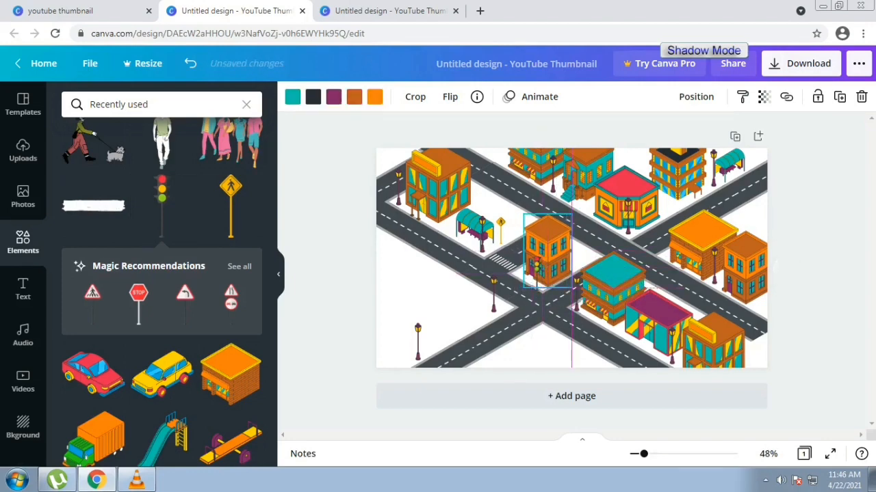
pyautogui.press('Up')
pyautogui.press('Up')
pyautogui.press('Up')
pyautogui.press('Up')
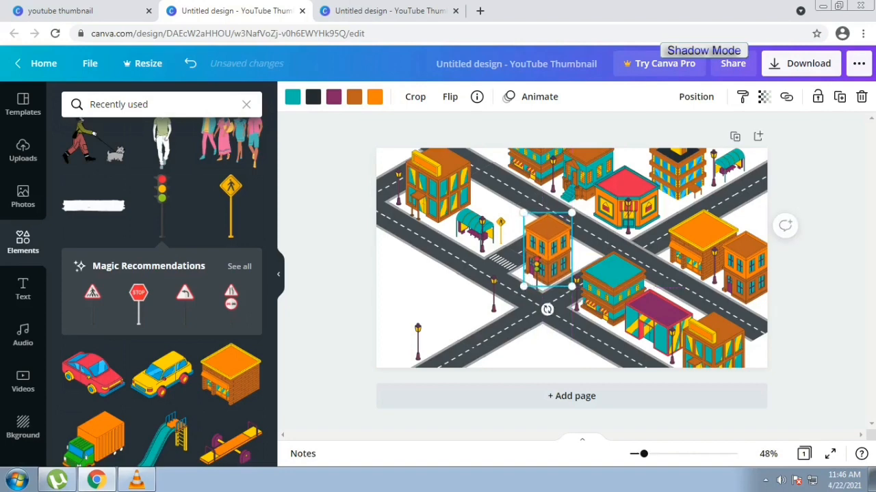
pyautogui.press('Left')
pyautogui.press('Left')
pyautogui.press('Left')
pyautogui.press('Left')
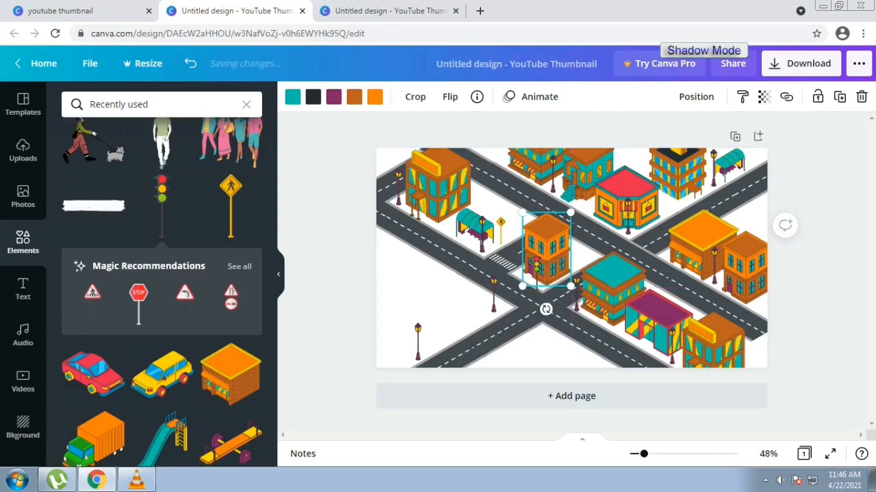
pyautogui.click(536, 274)
pyautogui.moveTo(534, 257); pyautogui.dragTo(541, 276)
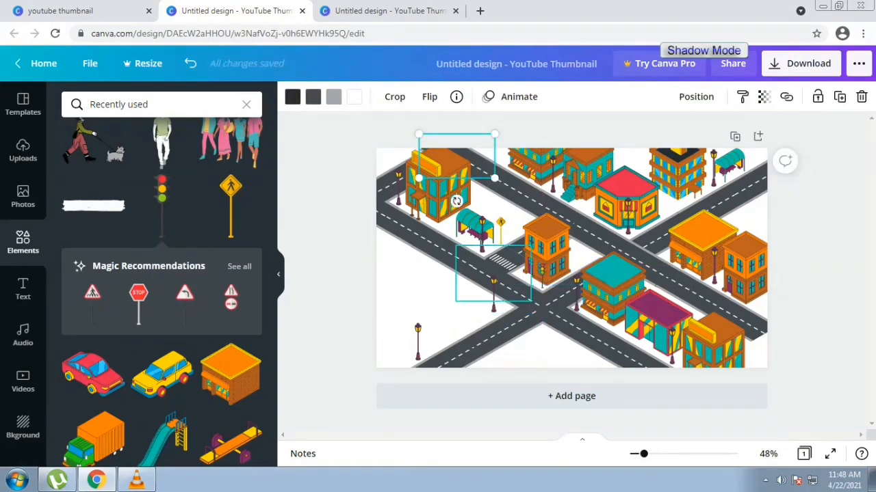
# Step: Add the yellow car and the red car, shrinking them onto the roads on either side of the central orange two-storey building
pyautogui.click(162, 374)
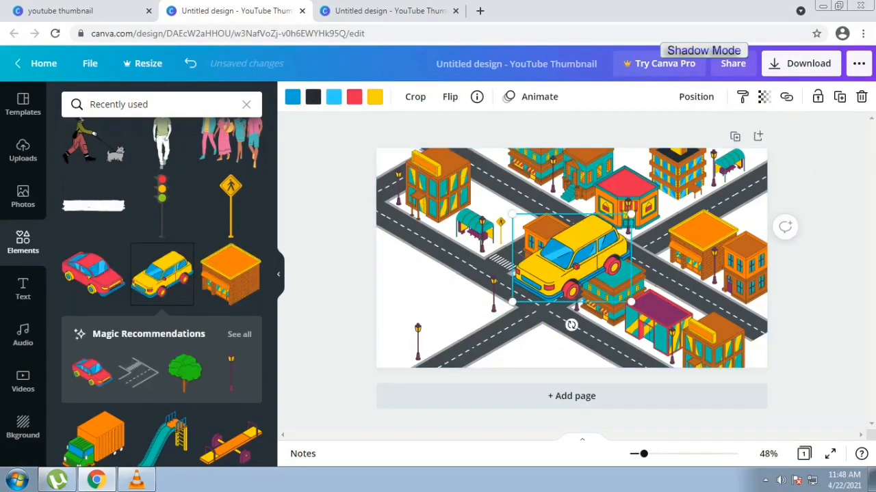
pyautogui.moveTo(631, 214); pyautogui.dragTo(553, 284)
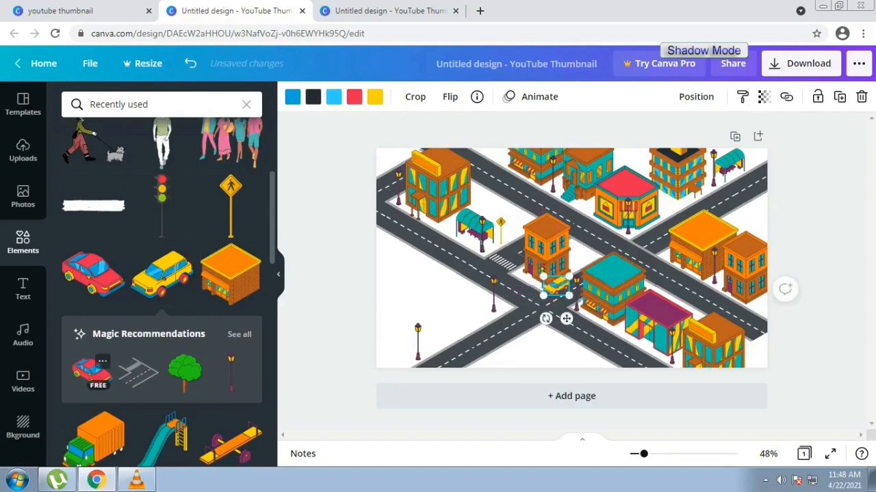
pyautogui.click(92, 372)
pyautogui.moveTo(631, 214); pyautogui.dragTo(511, 276)
# Step: Bring the street lamp at the crossroads' left corner forward so it stands in front of the red car
pyautogui.click(494, 305)
pyautogui.click(695, 96)
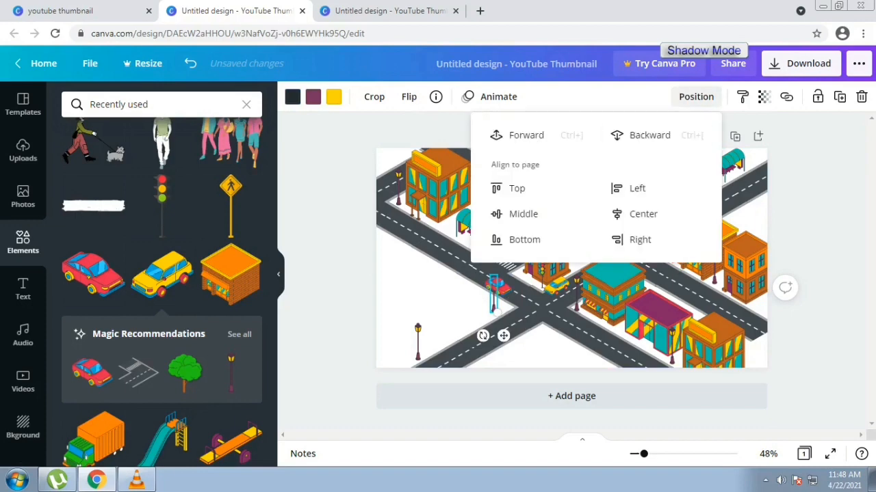
pyautogui.click(520, 135)
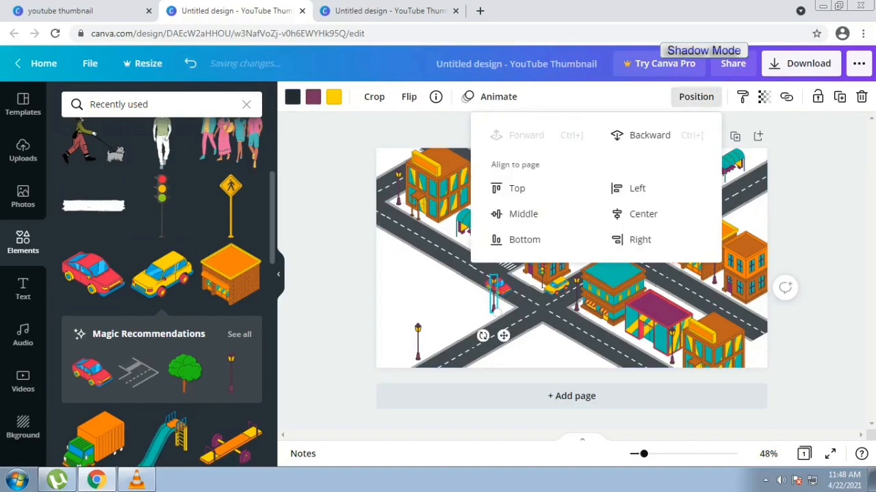
# Step: Add the orange truck on the road beside the red-roofed shop and the pink car on the road below the crossroads, both shrunk to fit
pyautogui.click(103, 432)
pyautogui.moveTo(615, 214); pyautogui.dragTo(648, 237)
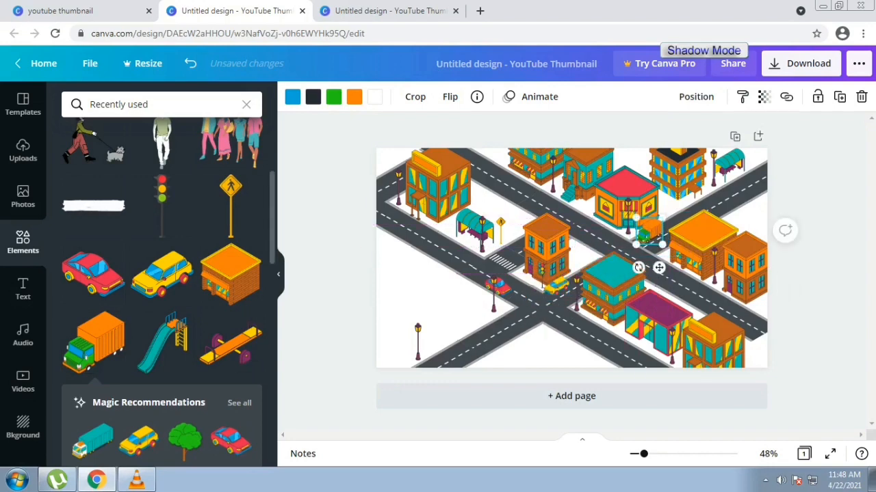
pyautogui.scroll(-3, 162, 410)
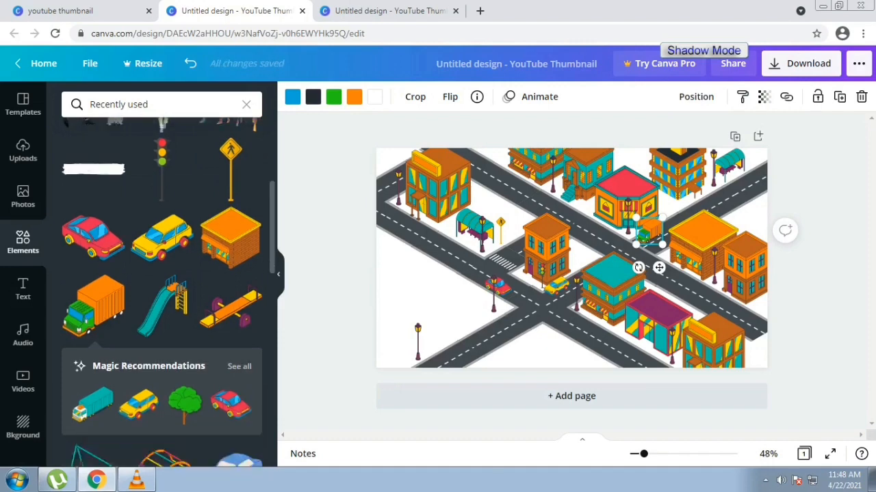
pyautogui.click(162, 418)
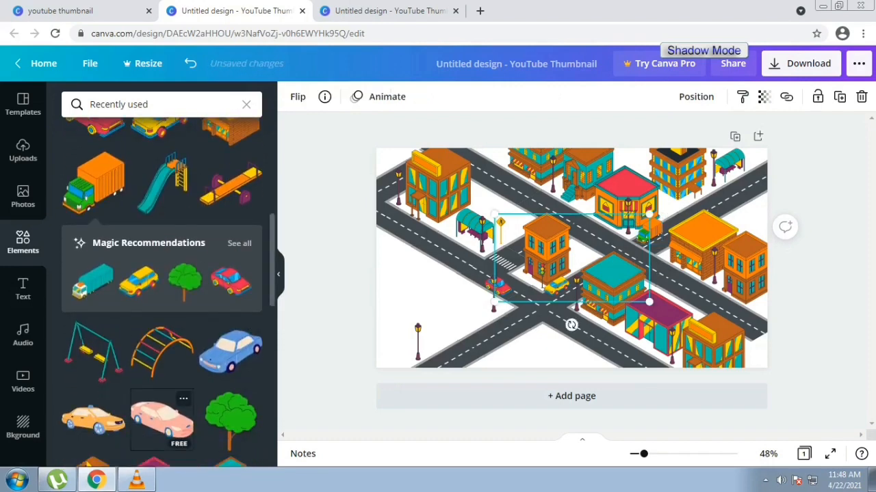
pyautogui.moveTo(547, 273); pyautogui.dragTo(573, 333)
# Step: Add the blue car, shrunk beside the upper-right shelter, and duplicate the pink car onto the road behind the purple-roofed shop
pyautogui.click(231, 251)
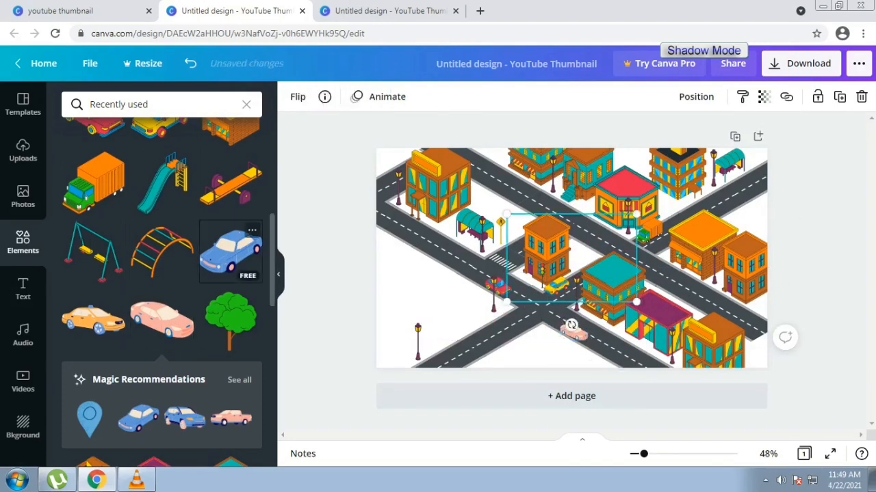
pyautogui.moveTo(507, 215); pyautogui.dragTo(740, 182)
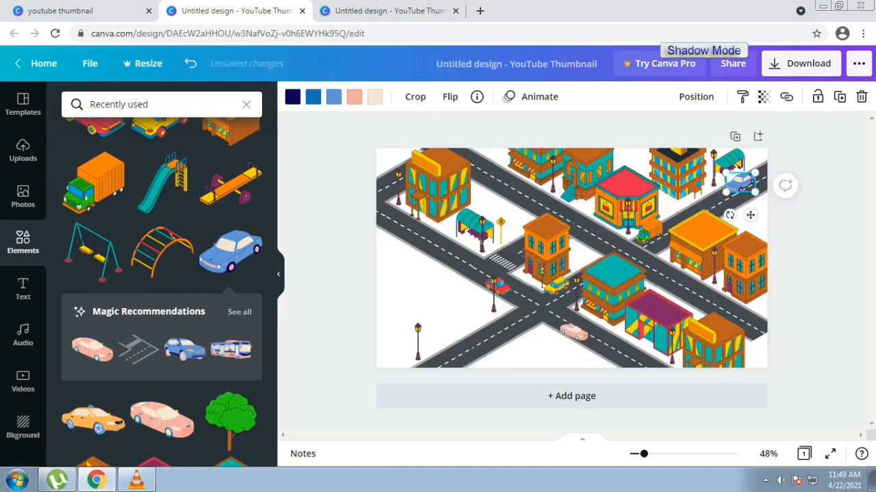
pyautogui.click(573, 333)
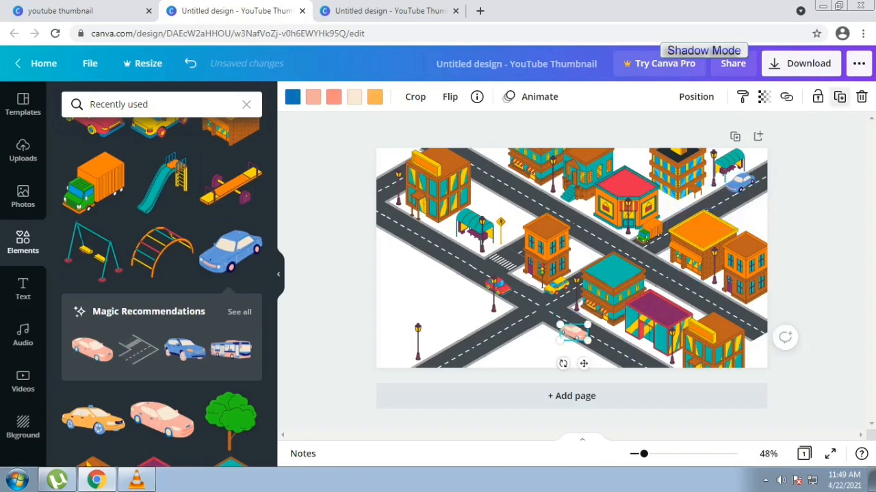
pyautogui.moveTo(573, 333); pyautogui.dragTo(679, 288)
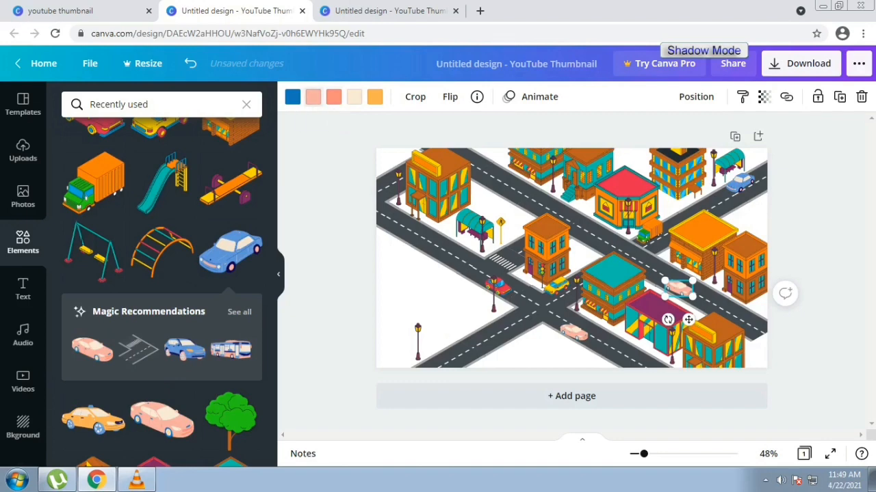
# Step: Recolour the body of the duplicated car behind the purple-roofed shop bright pink
pyautogui.click(312, 97)
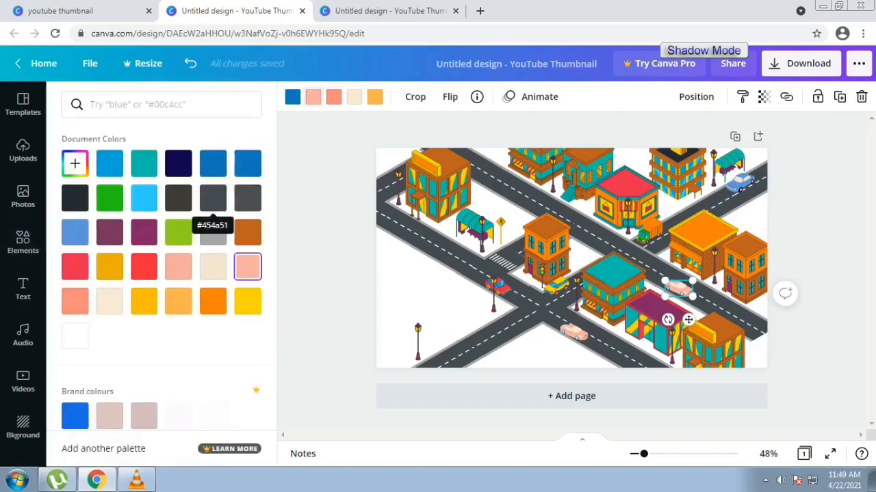
pyautogui.scroll(-3, 144, 328)
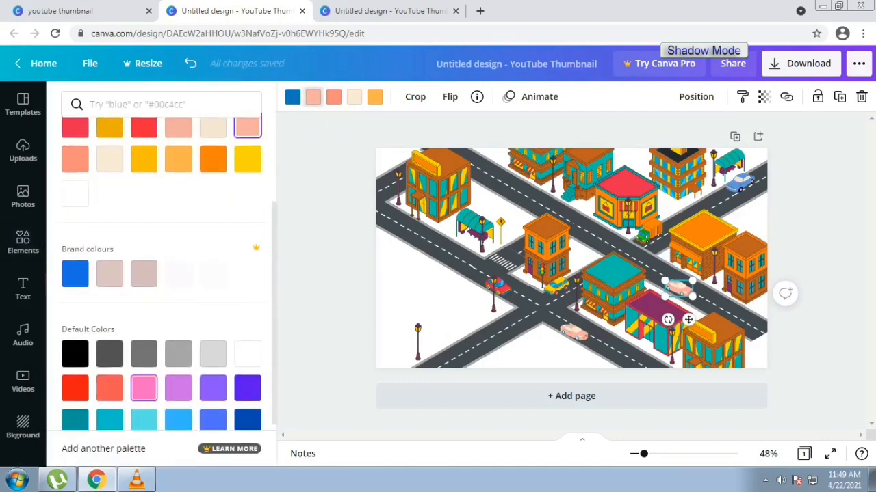
pyautogui.click(144, 388)
# Step: Duplicate the red car onto the road between the orange two-storey building and the red-roofed shop, and colour its body bright pink
pyautogui.click(497, 286)
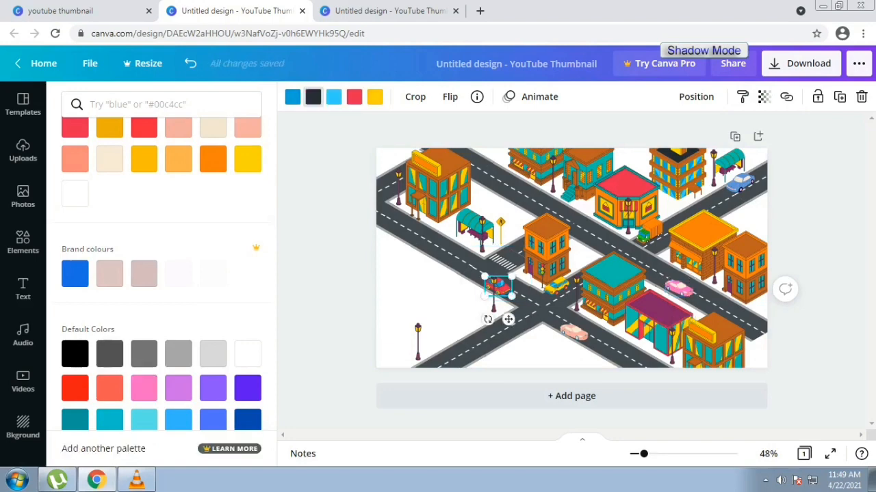
pyautogui.click(839, 97)
pyautogui.moveTo(505, 293); pyautogui.dragTo(583, 234)
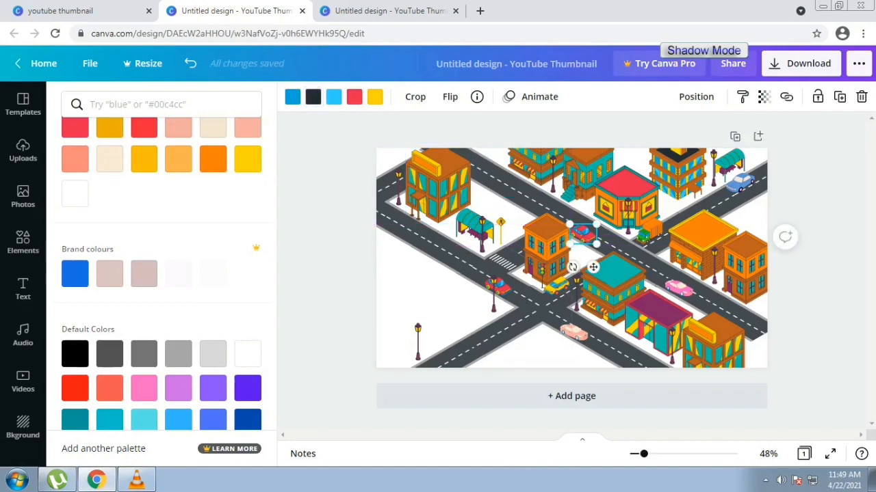
pyautogui.click(144, 388)
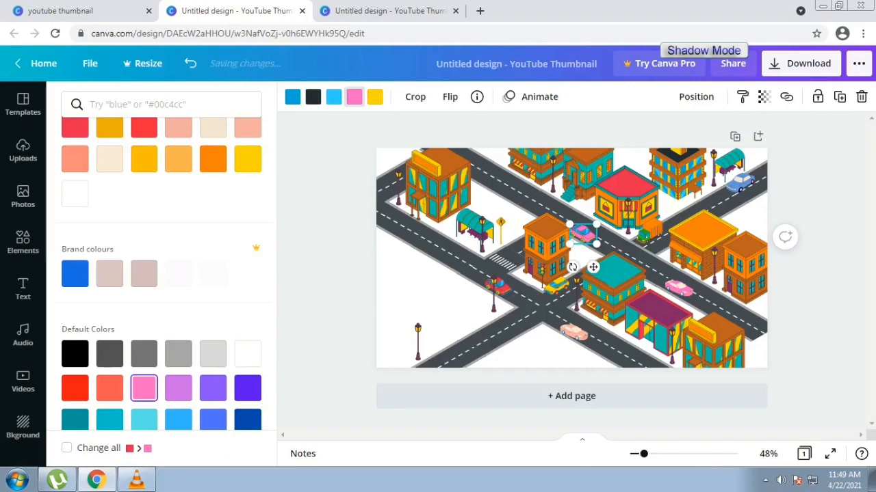
# Step: Swap the positions of the two bright pink cars on the upper road, and recolour the one beside the orange two-storey building red
pyautogui.moveTo(582, 234)
pyautogui.mouseDown()
pyautogui.moveTo(710, 303)
pyautogui.moveTo(588, 239)
pyautogui.mouseUp()
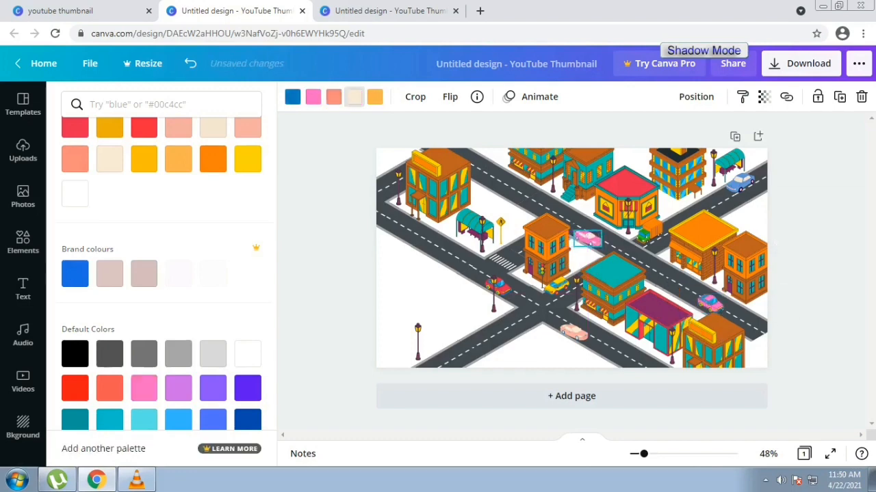
pyautogui.moveTo(710, 303); pyautogui.dragTo(667, 281)
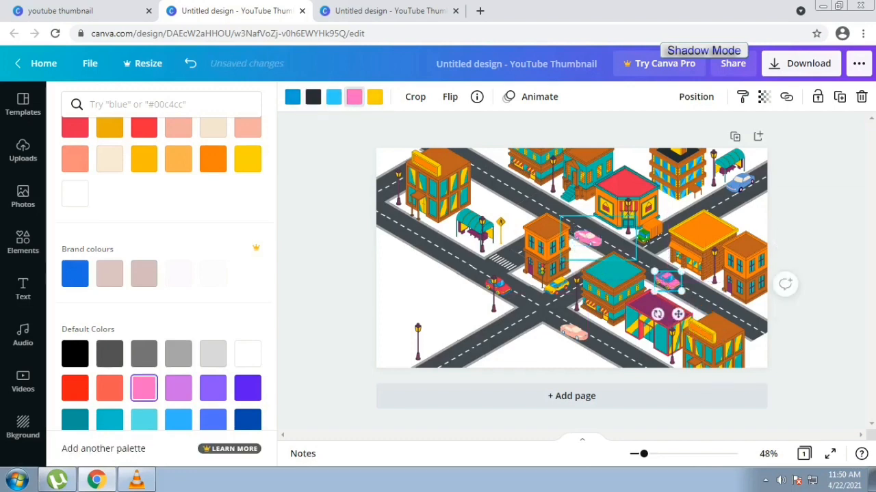
pyautogui.click(587, 238)
pyautogui.click(313, 97)
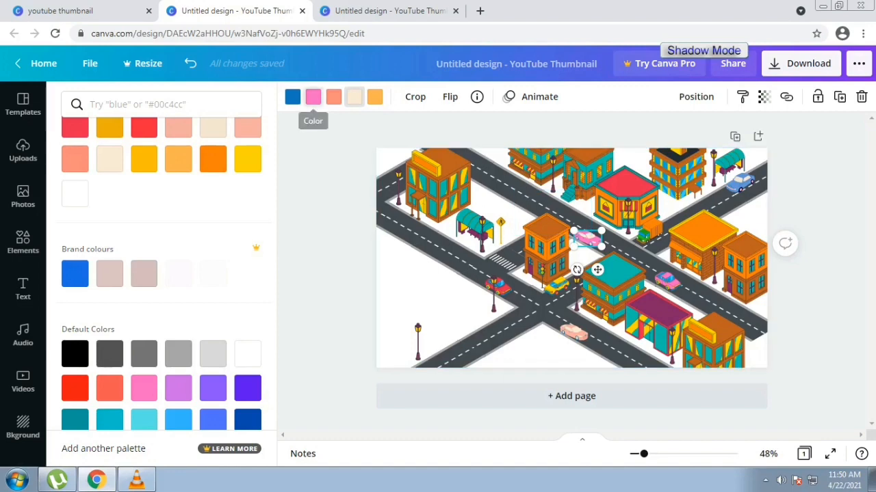
pyautogui.click(74, 388)
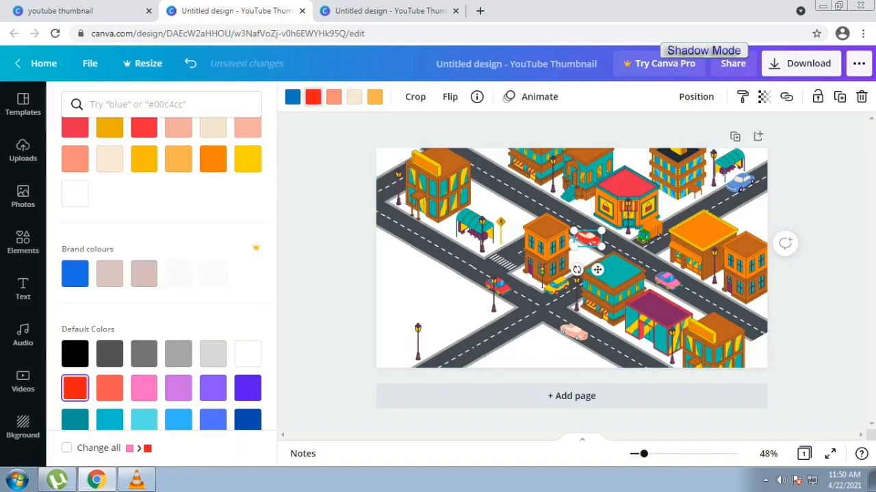
pyautogui.click(811, 328)
pyautogui.click(811, 301)
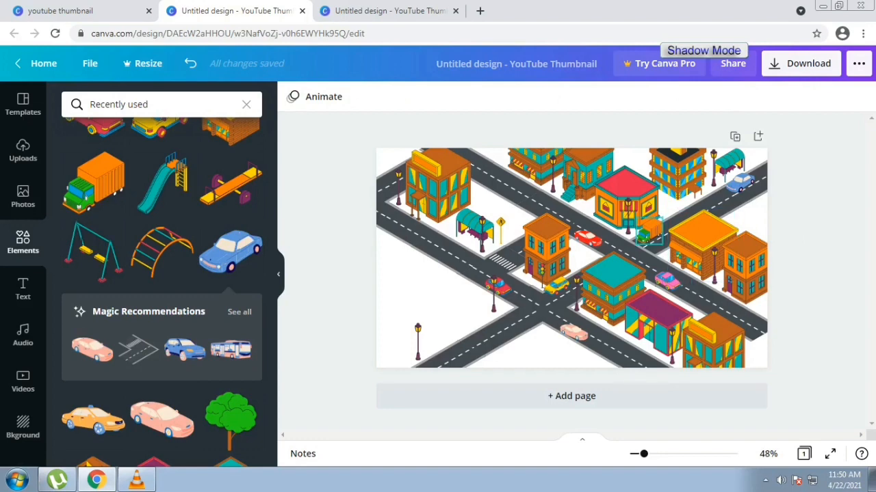
# Step: Recolour the truck beside the red-roofed shop with a blue cab and a grey cargo box
pyautogui.click(649, 231)
pyautogui.click(333, 96)
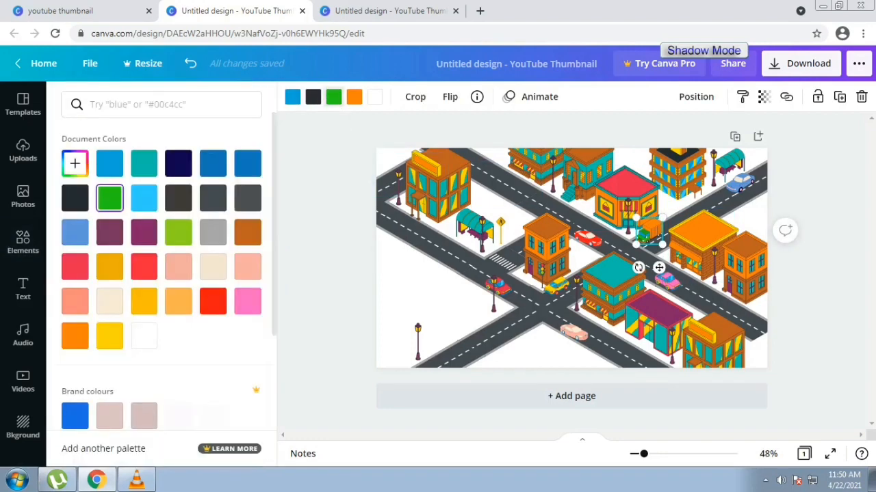
pyautogui.click(74, 232)
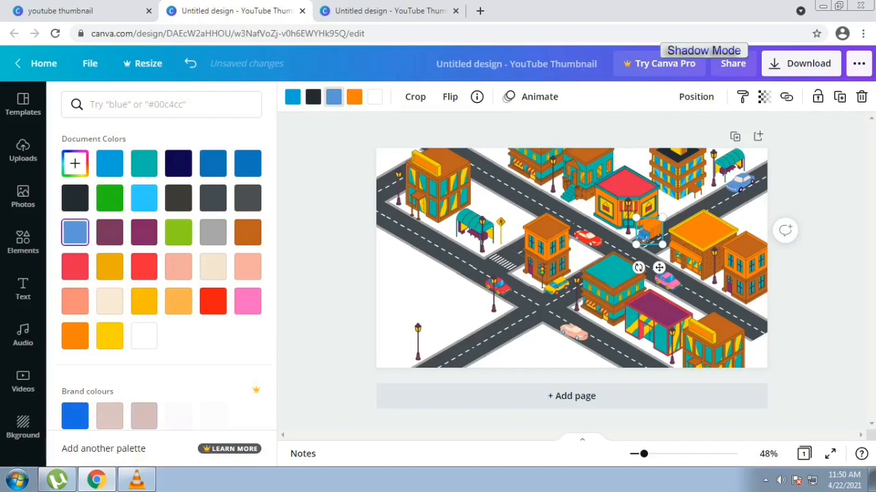
pyautogui.click(354, 97)
pyautogui.click(213, 232)
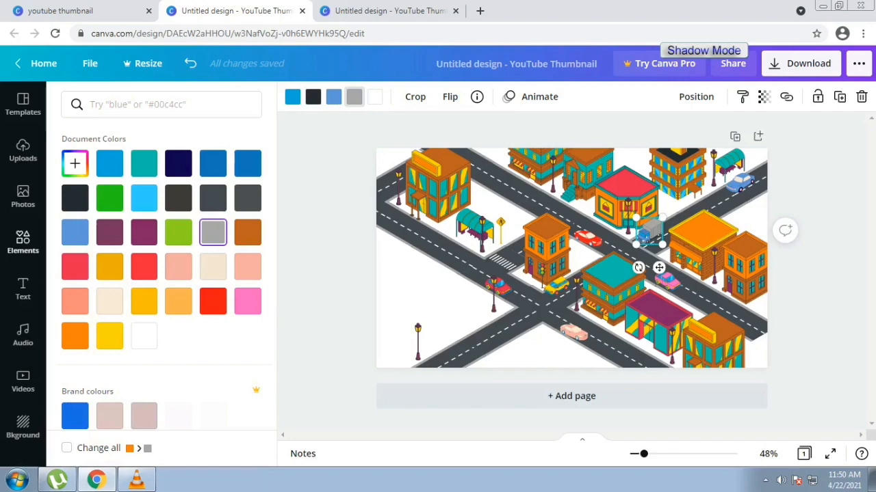
# Step: Add the green tree from the recently used elements and shrink it onto the corner just below the crossroads
pyautogui.click(23, 243)
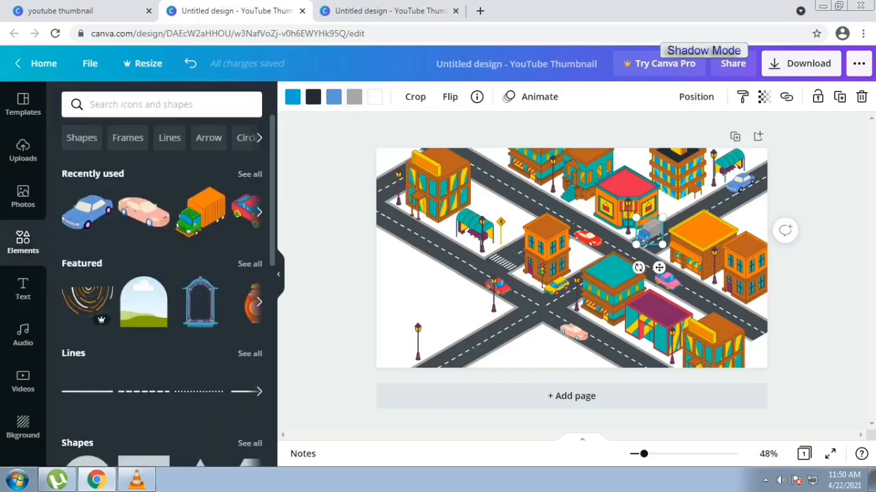
pyautogui.click(249, 173)
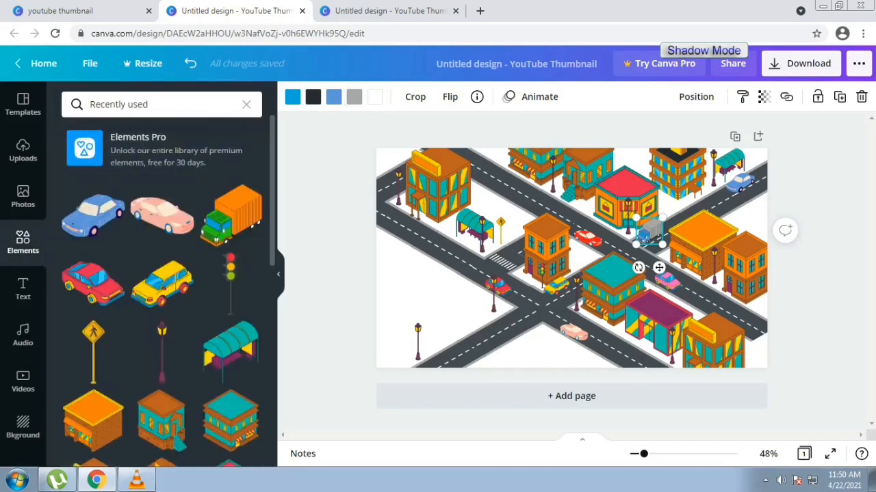
pyautogui.scroll(-10, 162, 285)
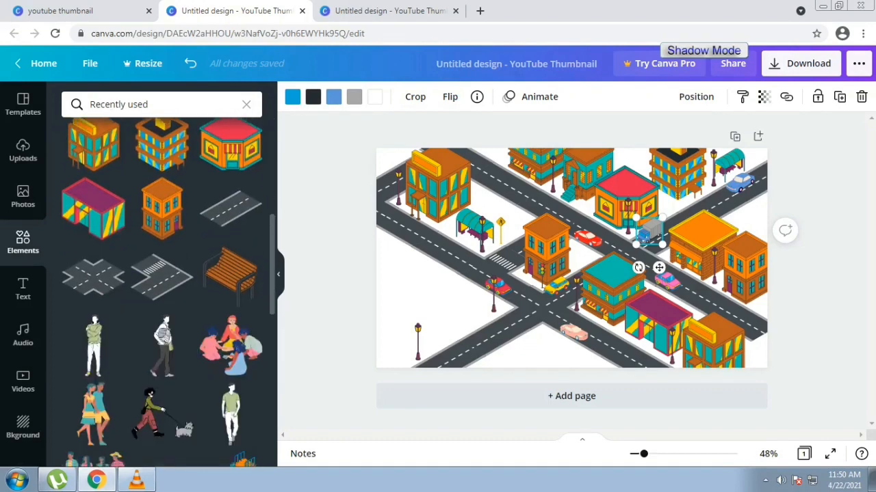
pyautogui.scroll(-4, 162, 308)
pyautogui.click(162, 357)
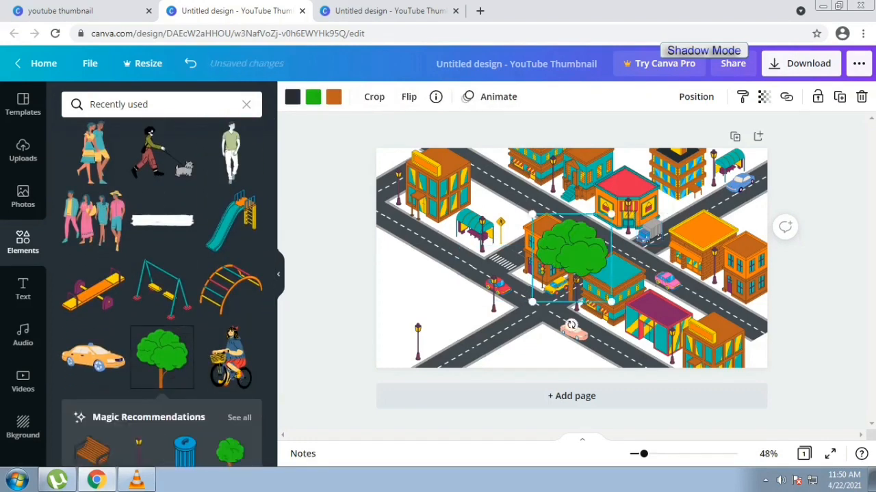
pyautogui.moveTo(611, 214); pyautogui.dragTo(543, 326)
# Step: Set the page background to the lime green from the document colours
pyautogui.click(555, 364)
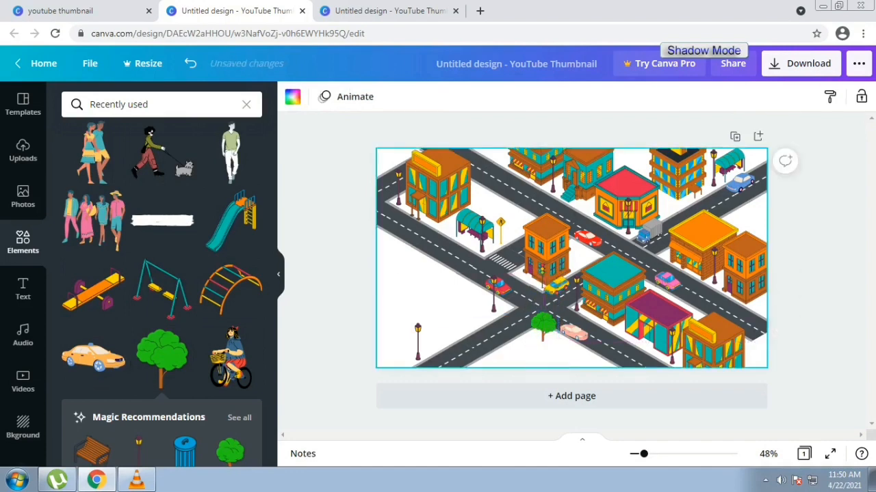
pyautogui.click(293, 96)
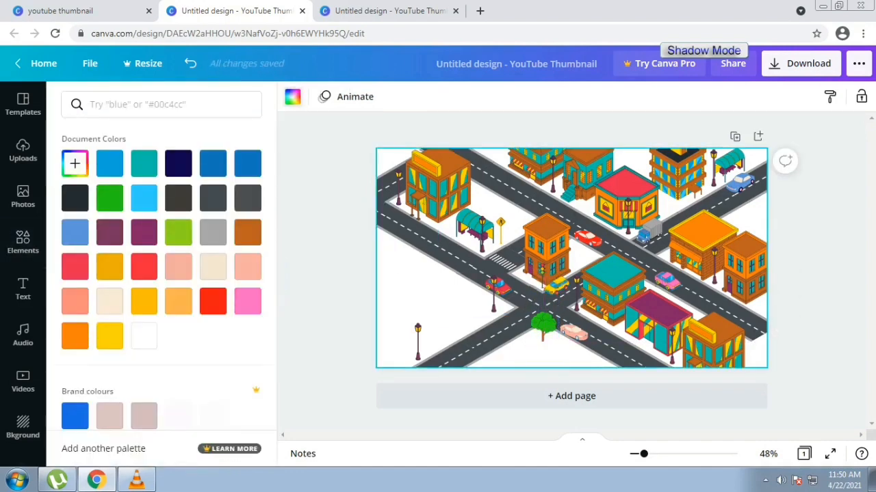
pyautogui.click(178, 231)
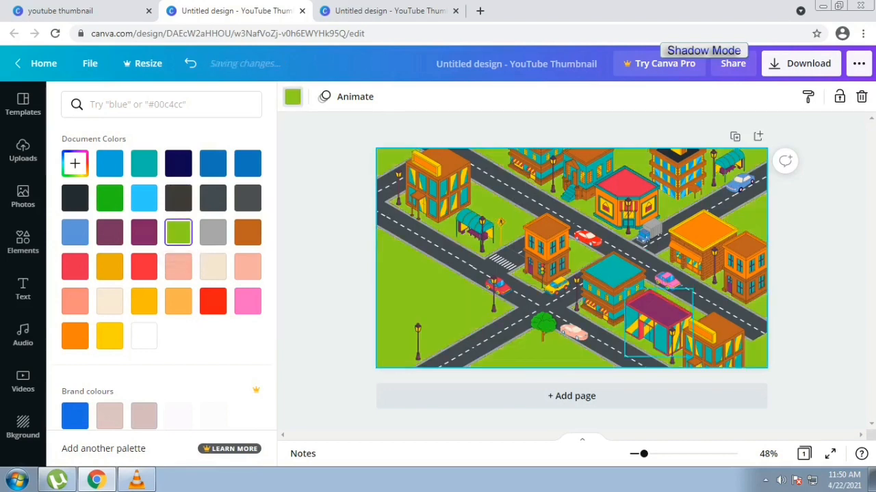
# Step: Darken the tree's foliage to the custom green #1F9F14
pyautogui.click(543, 325)
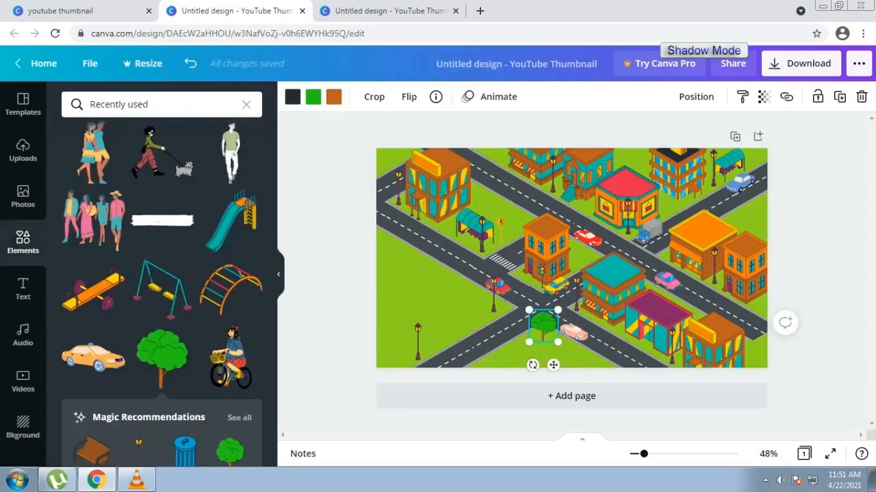
pyautogui.click(312, 96)
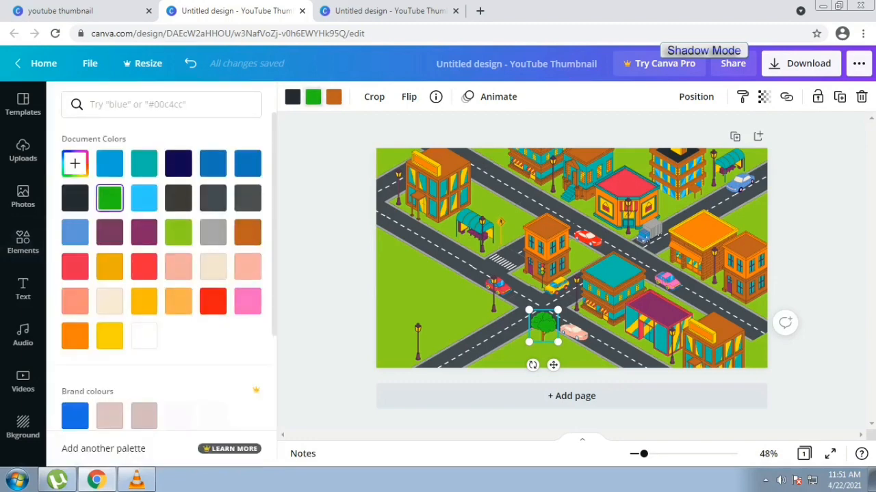
pyautogui.click(75, 163)
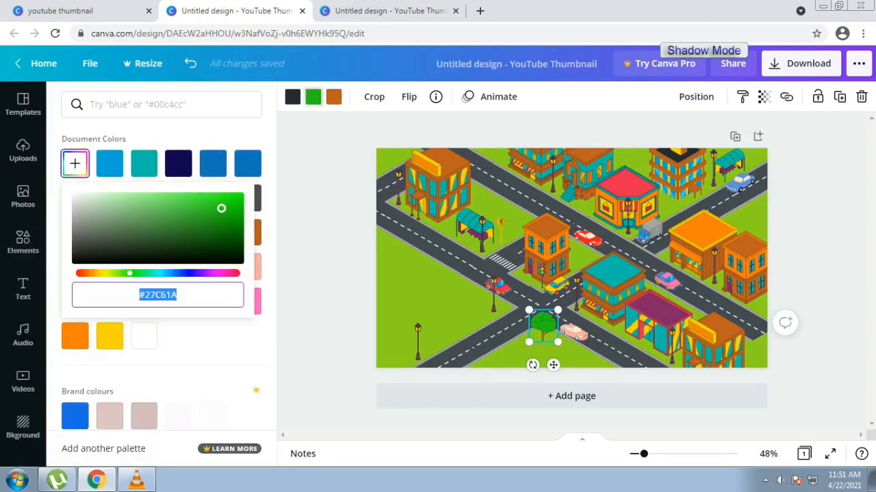
pyautogui.moveTo(221, 208); pyautogui.dragTo(222, 219)
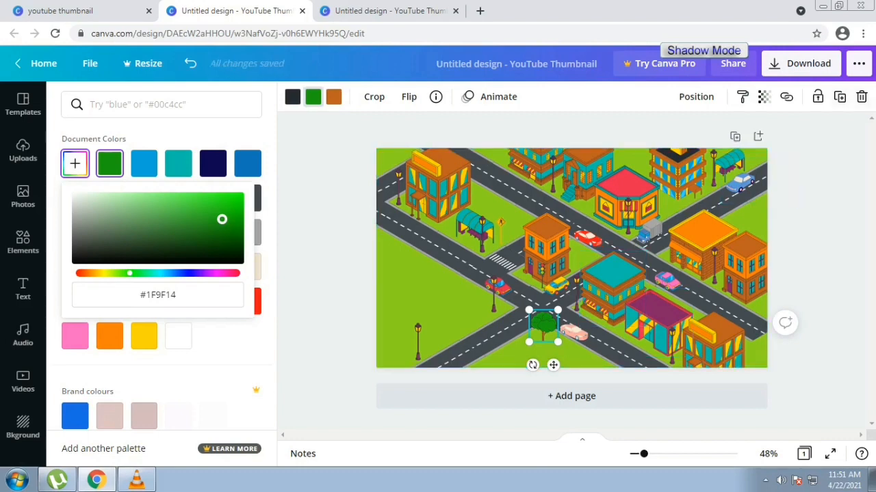
# Step: Duplicate the dark green tree to the scene's upper-left corner, the grass below the crossroads and the grass along the right edge
pyautogui.click(840, 97)
pyautogui.moveTo(548, 331); pyautogui.dragTo(402, 153)
pyautogui.click(839, 96)
pyautogui.click(839, 97)
pyautogui.click(840, 96)
pyautogui.click(839, 97)
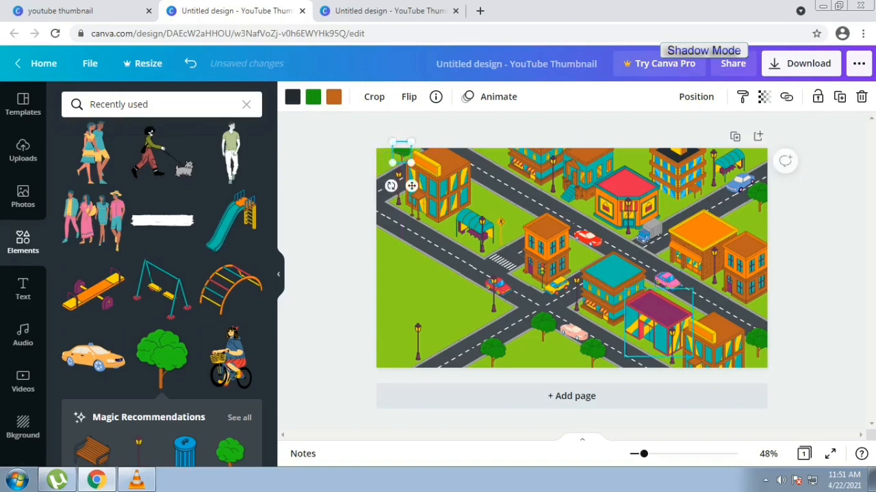
# Step: Place another tree copy beside the upper-left yellow-signed building, shift that building slightly right, and shrink the tree a little
pyautogui.click(498, 354)
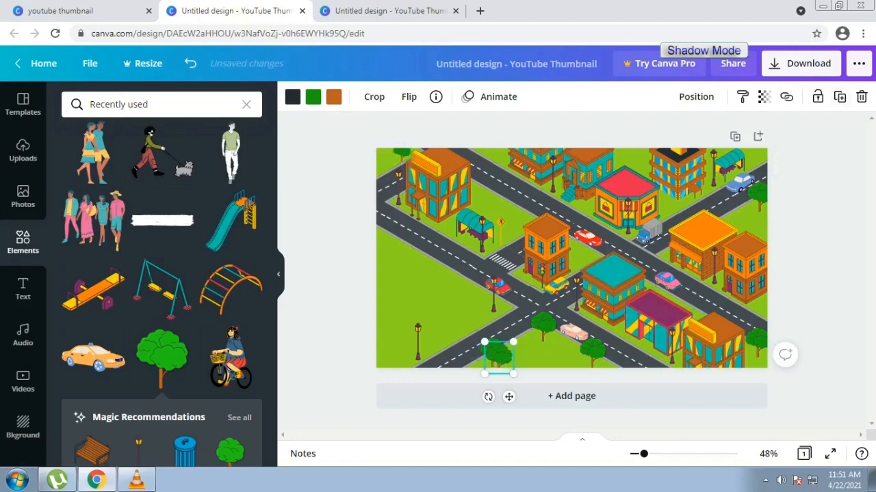
pyautogui.click(410, 205)
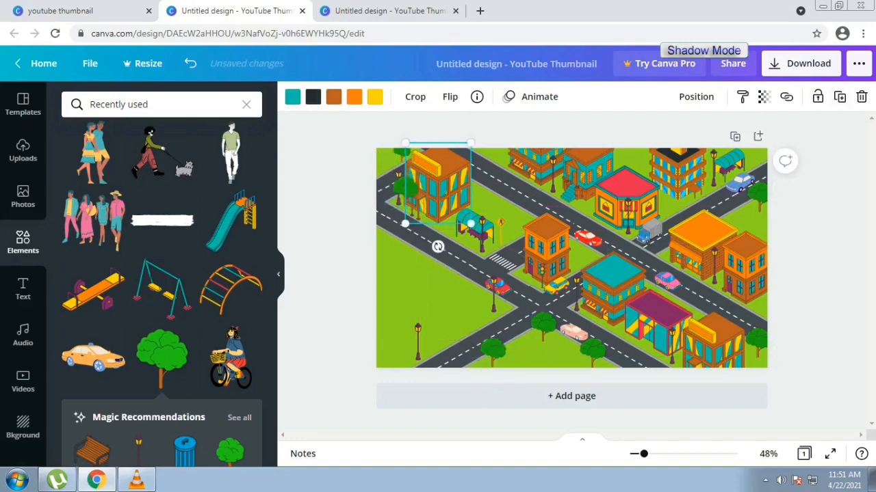
pyautogui.click(407, 186)
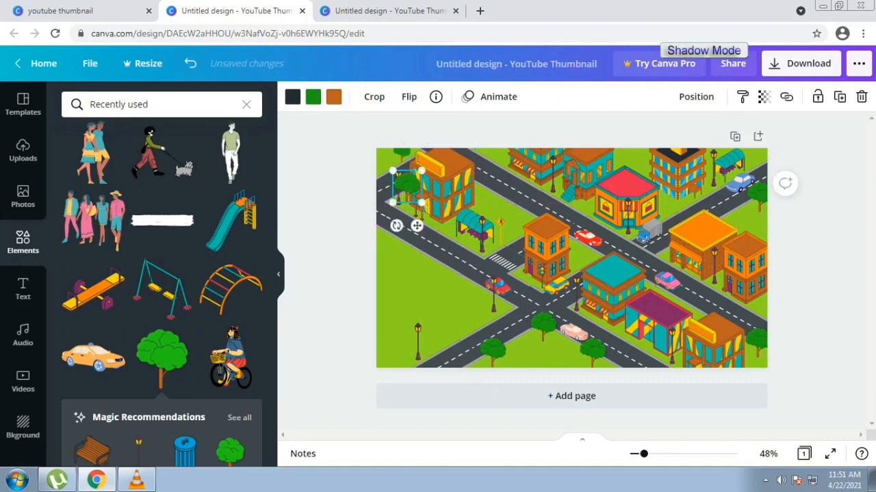
pyautogui.moveTo(421, 170); pyautogui.dragTo(414, 178)
# Step: Bring the street lamp near the upper-left yellow-signed building forward so it stands in front of the tree
pyautogui.click(399, 188)
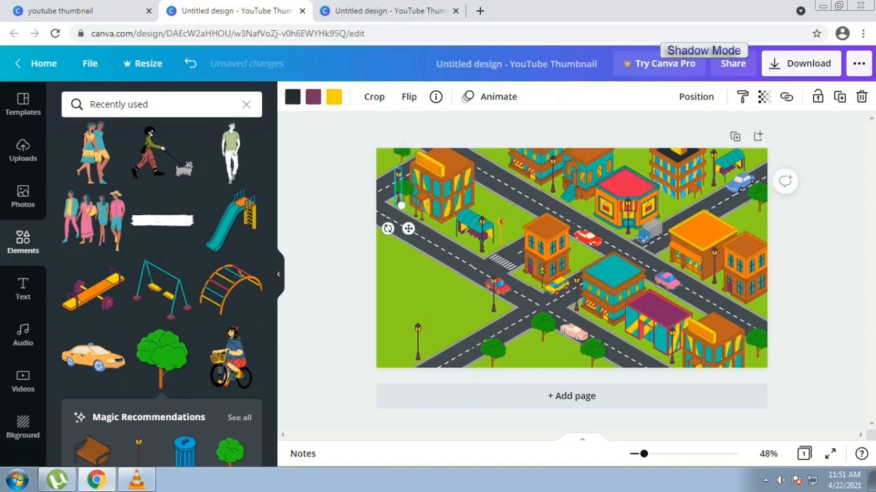
pyautogui.click(696, 96)
pyautogui.click(521, 135)
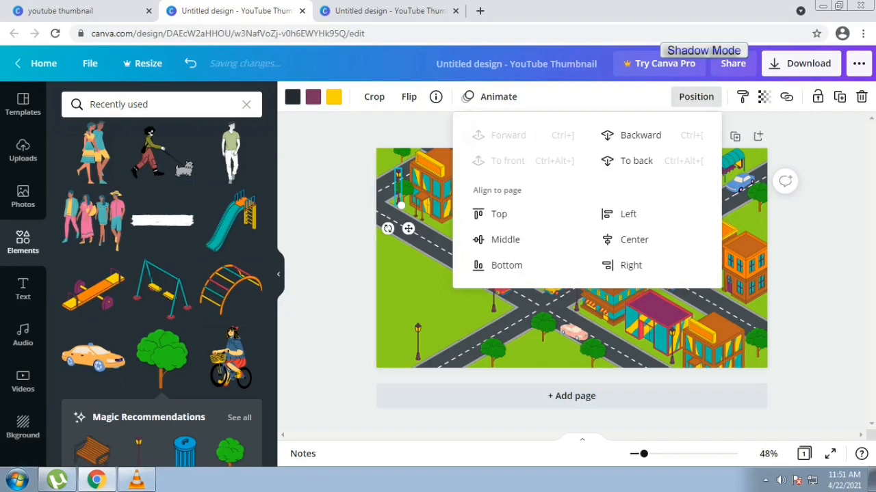
pyautogui.click(802, 275)
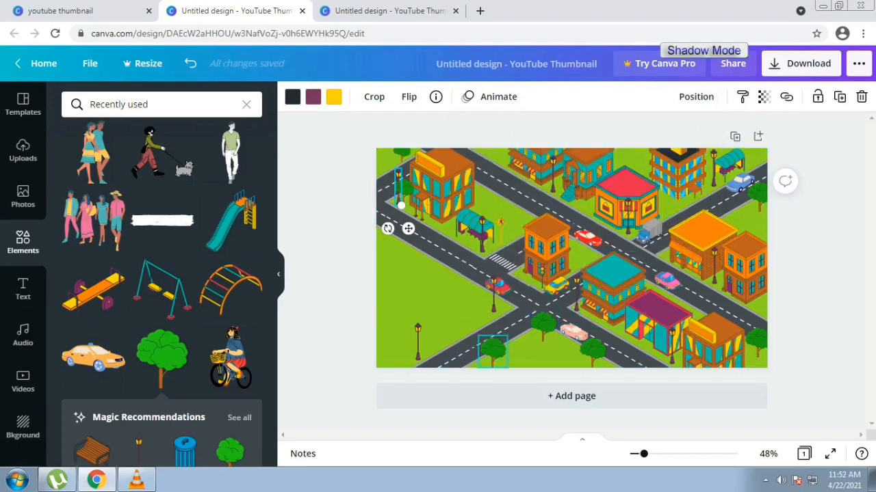
# Step: Add the climbing arch and the slide as small playground pieces on the large grass area below the upper-left road
pyautogui.click(492, 350)
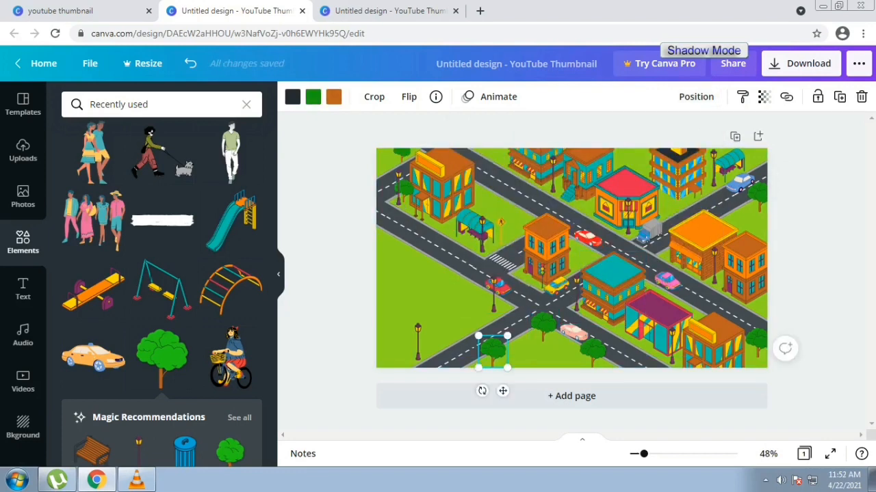
pyautogui.click(231, 290)
pyautogui.moveTo(625, 214); pyautogui.dragTo(397, 271)
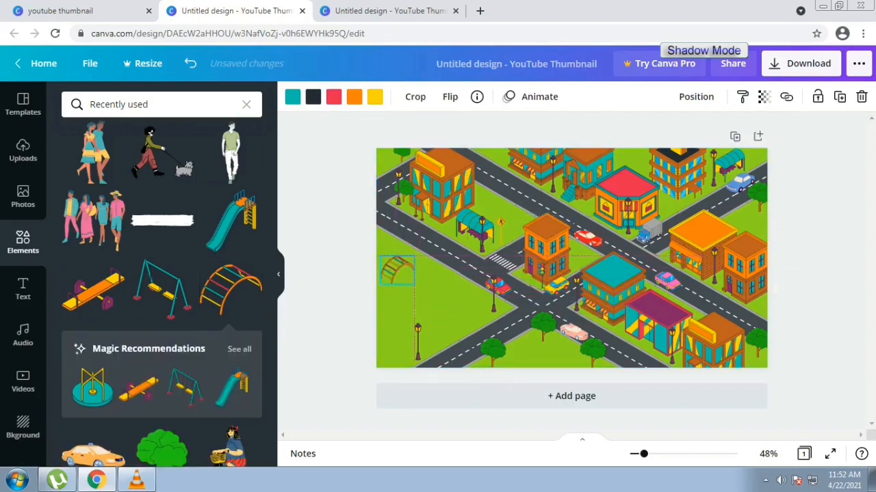
pyautogui.click(231, 220)
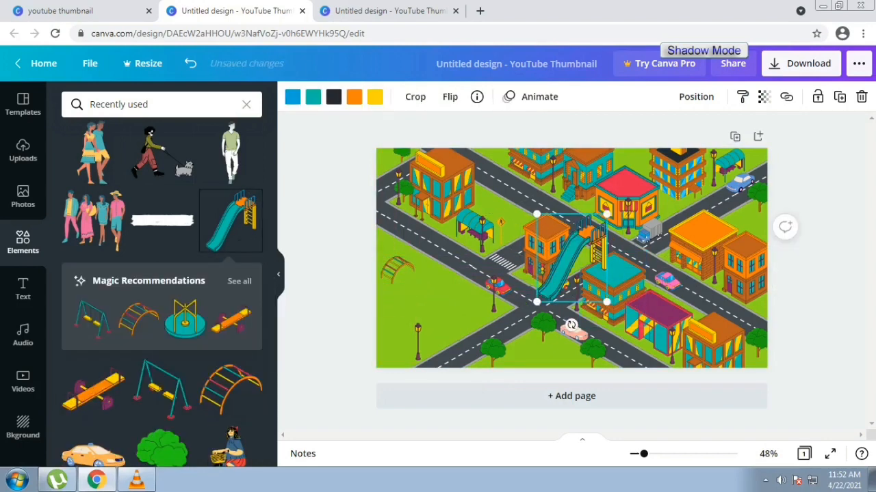
pyautogui.moveTo(606, 214); pyautogui.dragTo(441, 294)
# Step: Add the seesaw and the swing set at small size, grouping them with the slide and climbing arch on the playground grass
pyautogui.click(231, 319)
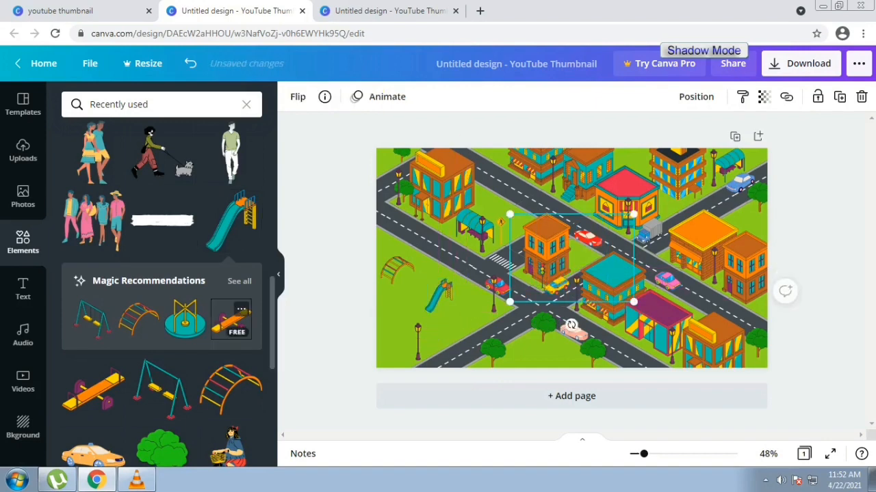
pyautogui.moveTo(634, 214); pyautogui.dragTo(456, 274)
pyautogui.click(441, 296)
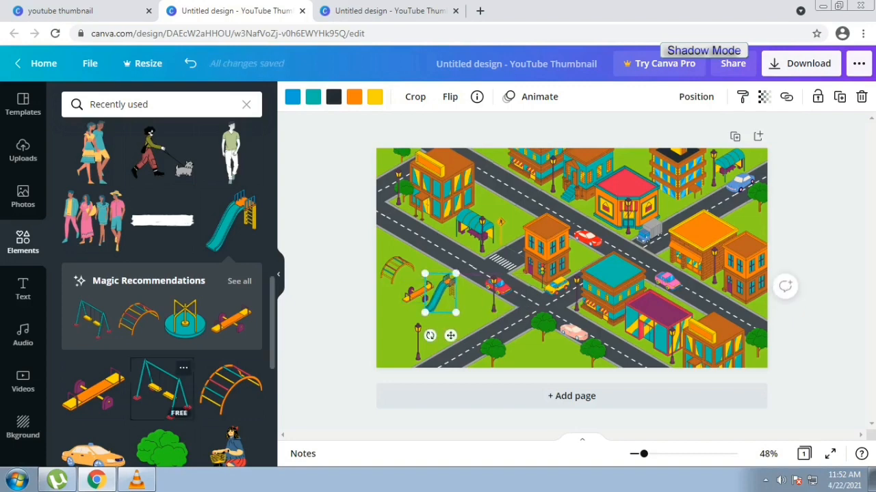
pyautogui.click(162, 390)
pyautogui.moveTo(613, 214); pyautogui.dragTo(414, 294)
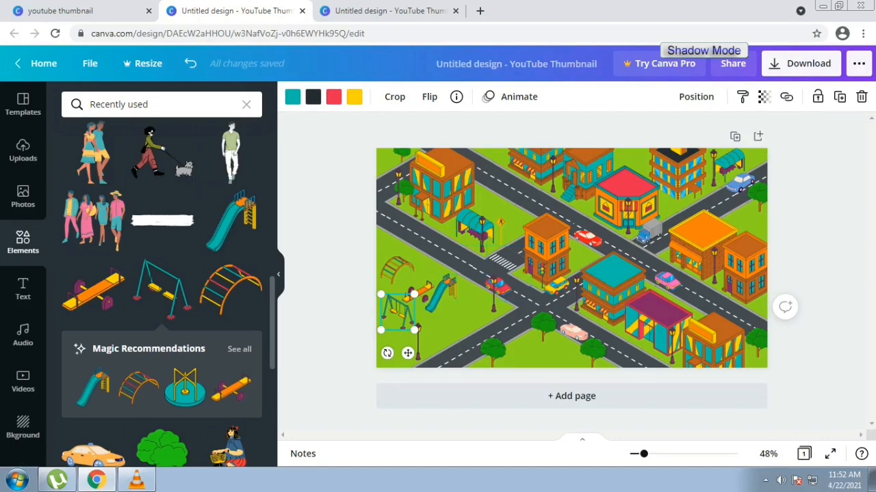
# Step: Add the seated group of people below the slide and the dog walker on the grass below the crossroads, both scaled down
pyautogui.scroll(3, 163, 287)
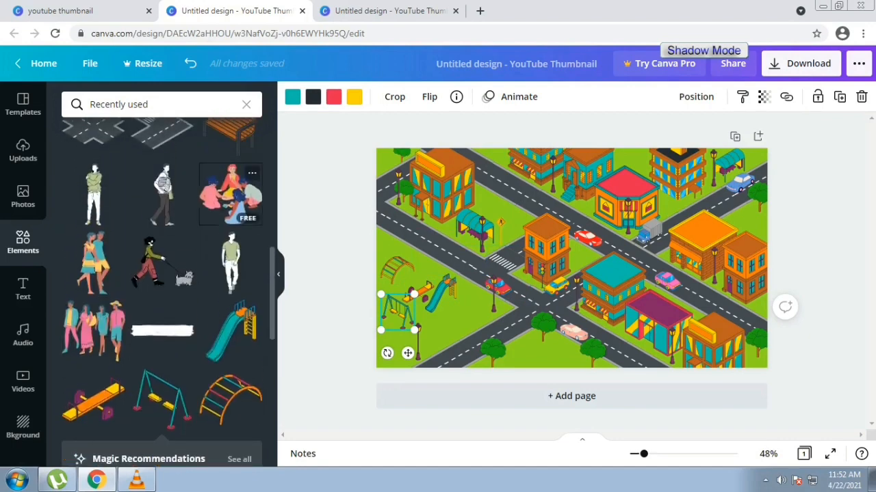
pyautogui.click(231, 193)
pyautogui.moveTo(617, 215); pyautogui.dragTo(467, 338)
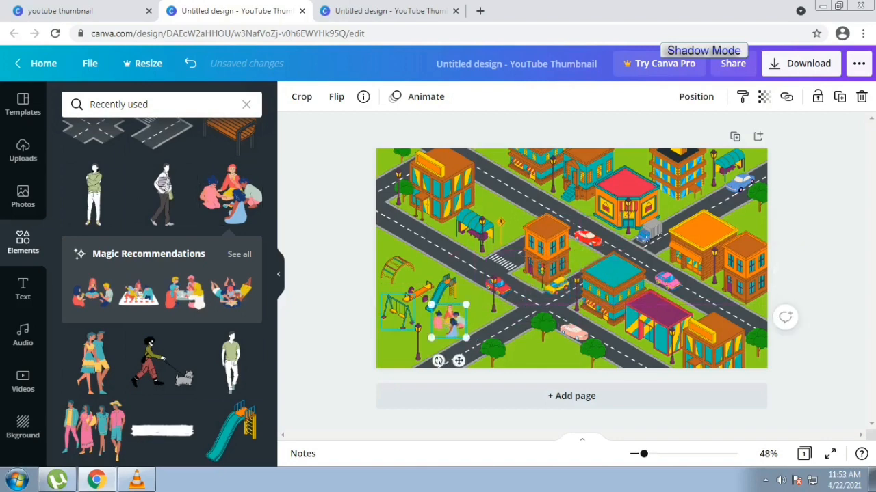
pyautogui.moveTo(157, 358); pyautogui.dragTo(558, 255)
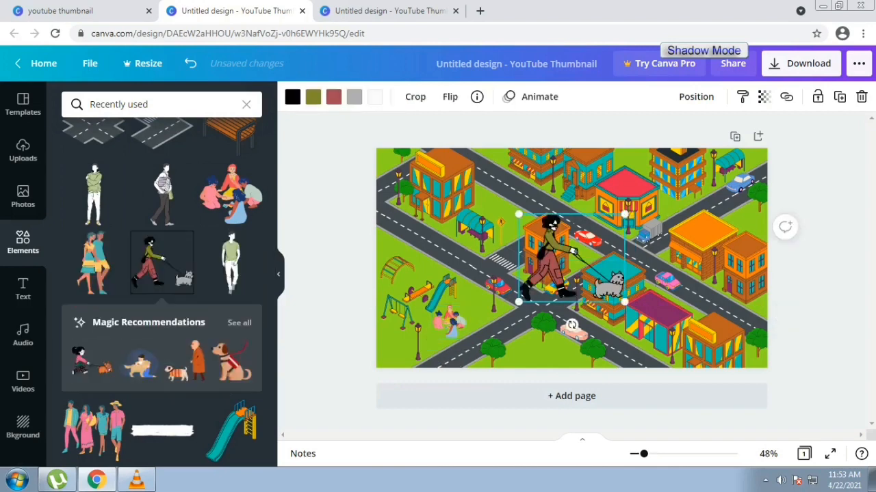
pyautogui.moveTo(596, 297); pyautogui.dragTo(560, 306)
# Step: Enlarge the three trees surrounding the dog walker on the grass below the crossroads
pyautogui.click(544, 325)
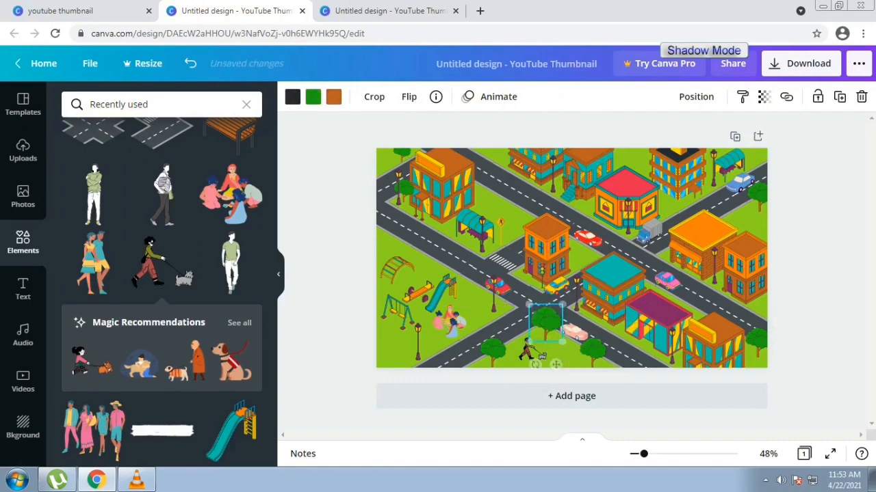
pyautogui.click(492, 350)
pyautogui.moveTo(507, 336); pyautogui.dragTo(515, 327)
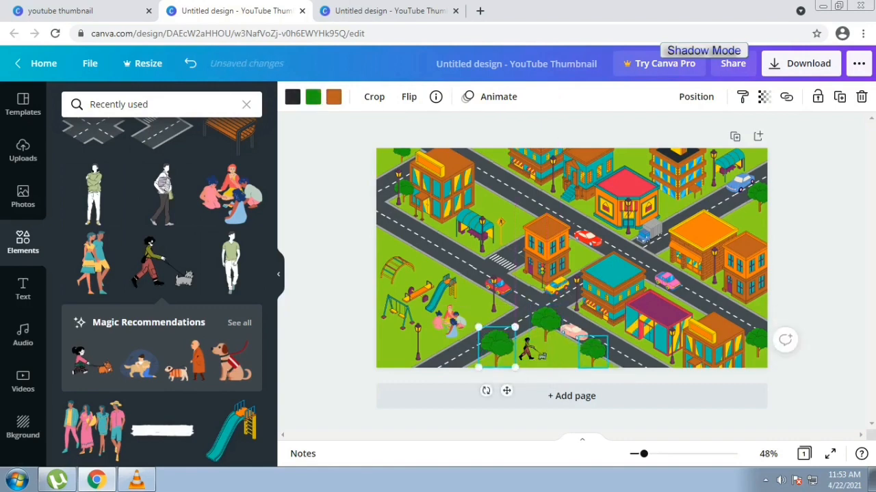
pyautogui.click(592, 351)
pyautogui.moveTo(607, 335); pyautogui.dragTo(612, 331)
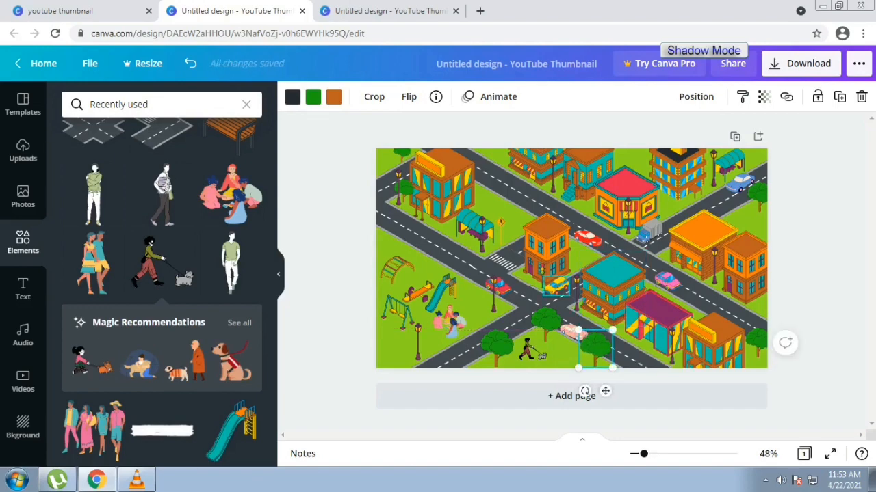
# Step: Add the white brush stroke, crop it to a short strip, and angle it on the road below the bus shelter
pyautogui.click(162, 431)
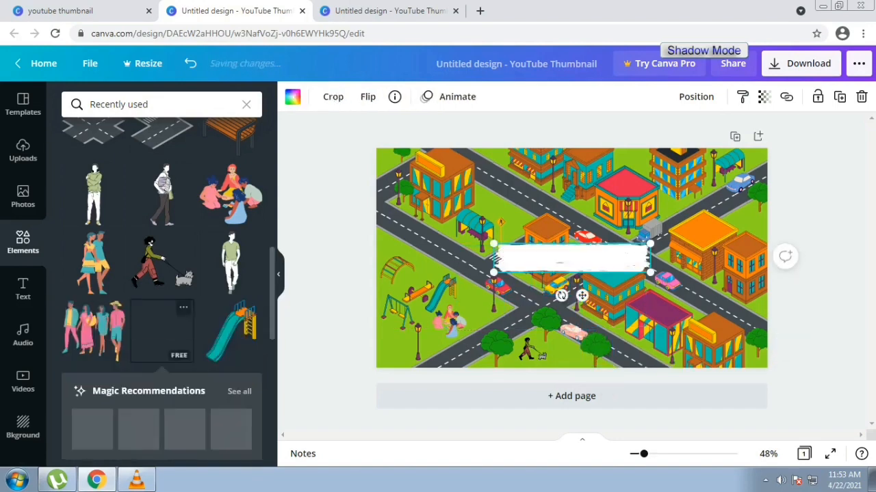
pyautogui.click(333, 96)
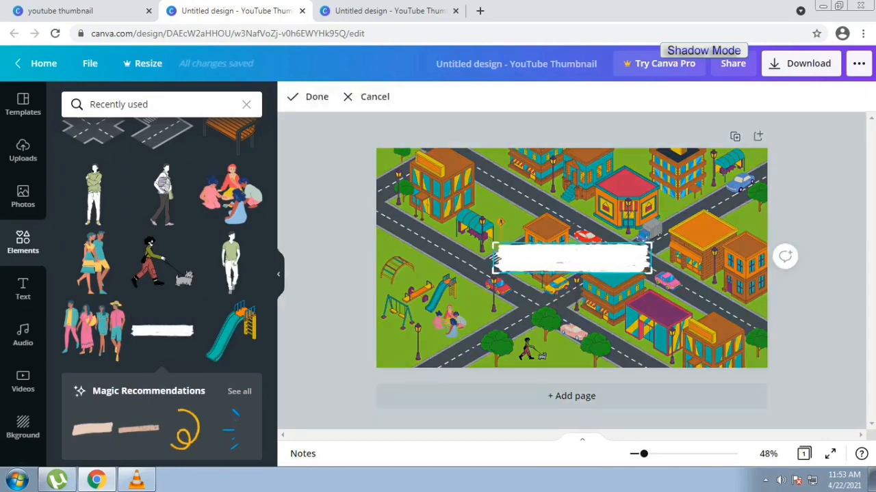
pyautogui.moveTo(500, 271); pyautogui.dragTo(539, 259)
pyautogui.moveTo(594, 247); pyautogui.dragTo(569, 248)
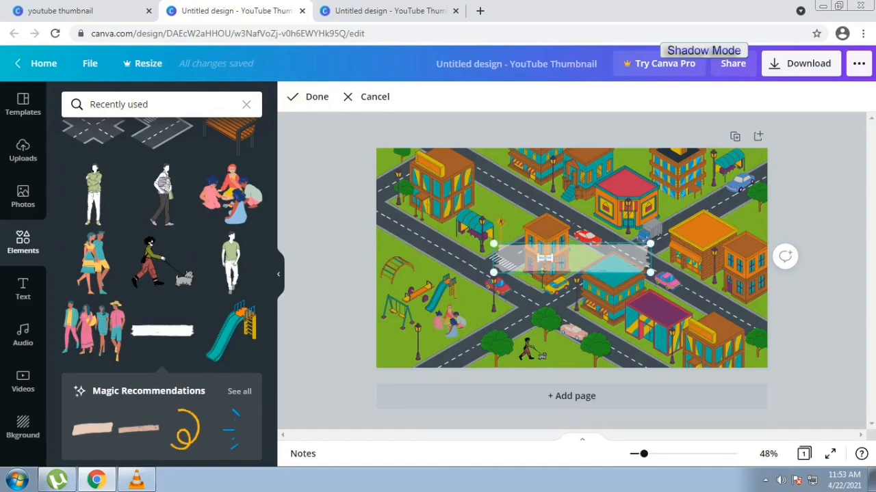
pyautogui.click(309, 97)
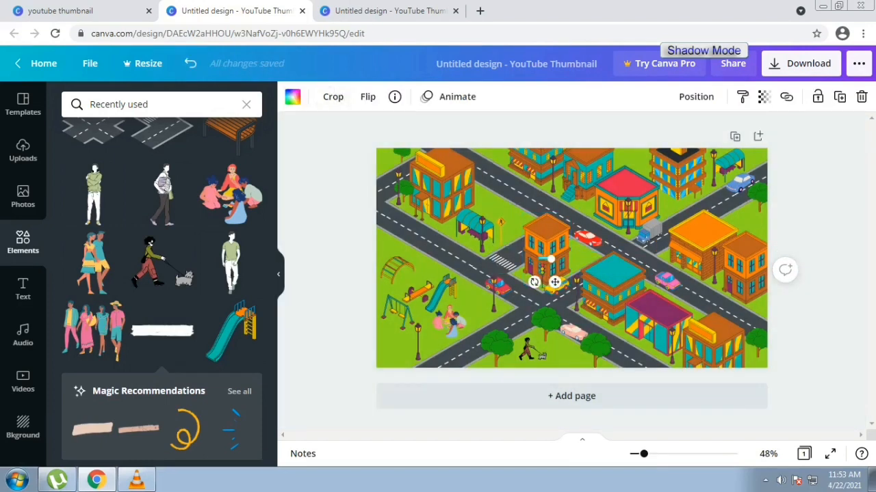
pyautogui.moveTo(555, 282)
pyautogui.mouseDown()
pyautogui.moveTo(466, 270)
pyautogui.moveTo(457, 286)
pyautogui.mouseUp()
# Step: Duplicate the white strip and line the copies up in parallel across the road to form a zebra crossing
pyautogui.click(839, 97)
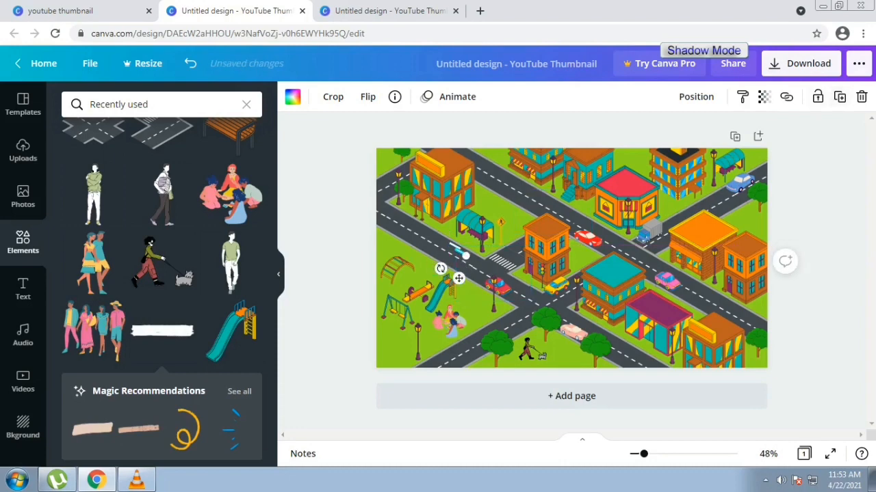
pyautogui.moveTo(462, 254); pyautogui.dragTo(451, 254)
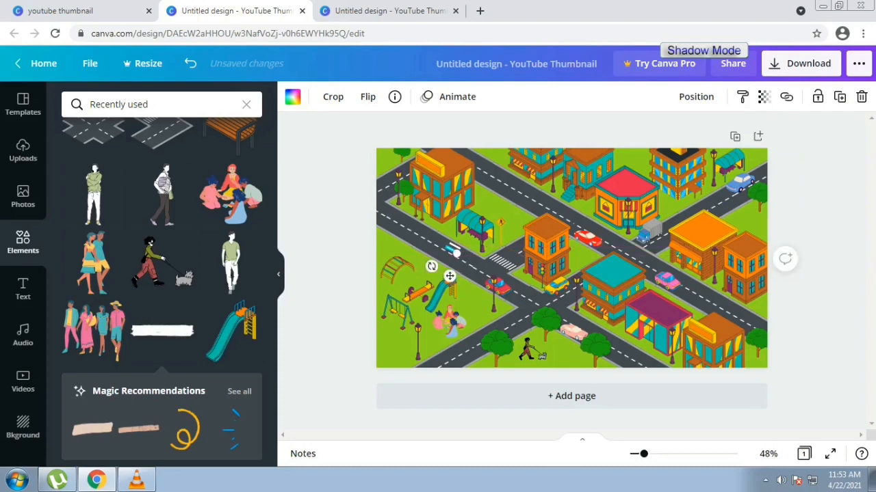
pyautogui.click(839, 97)
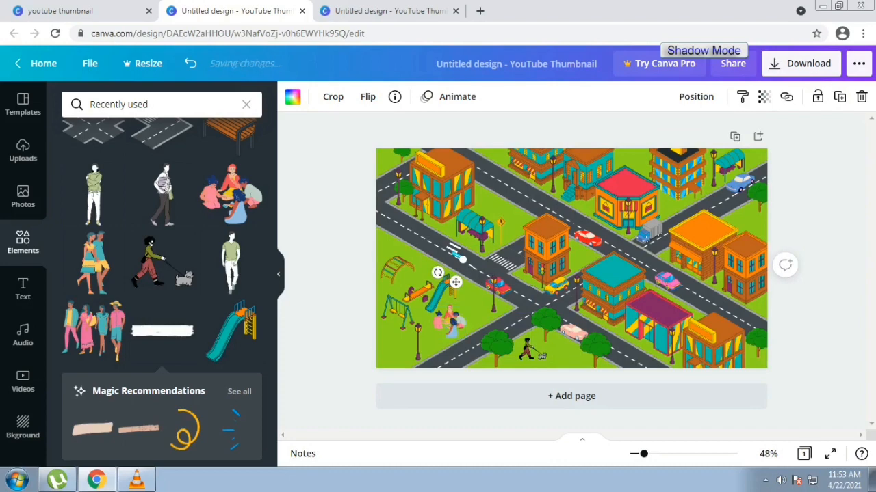
pyautogui.moveTo(455, 282); pyautogui.dragTo(446, 279)
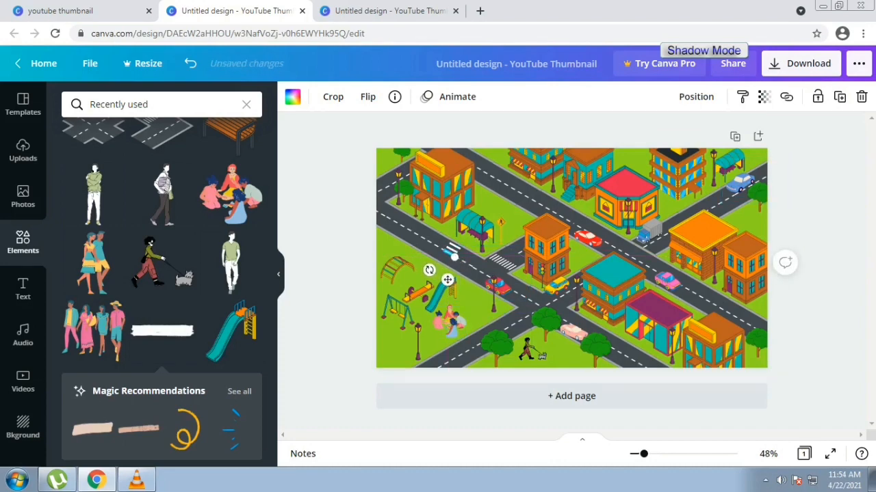
pyautogui.moveTo(446, 279)
pyautogui.mouseDown()
pyautogui.moveTo(453, 285)
pyautogui.moveTo(445, 284)
pyautogui.mouseUp()
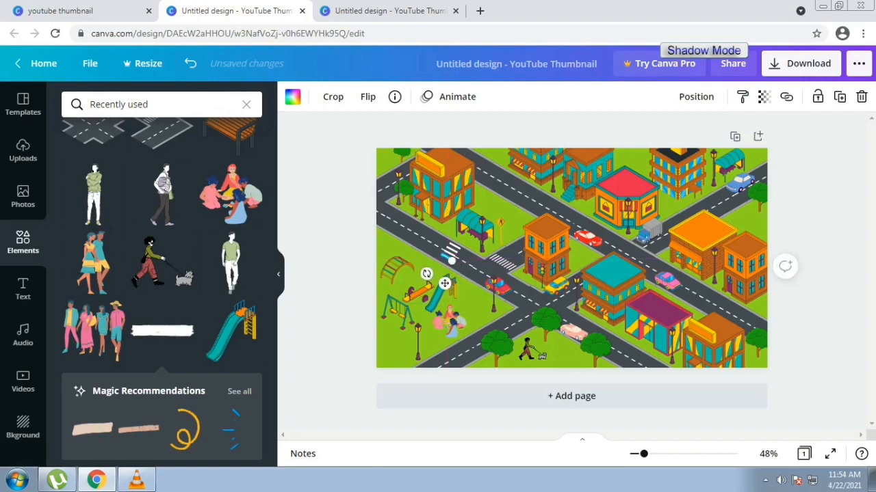
pyautogui.moveTo(444, 283); pyautogui.dragTo(445, 291)
pyautogui.click(443, 288)
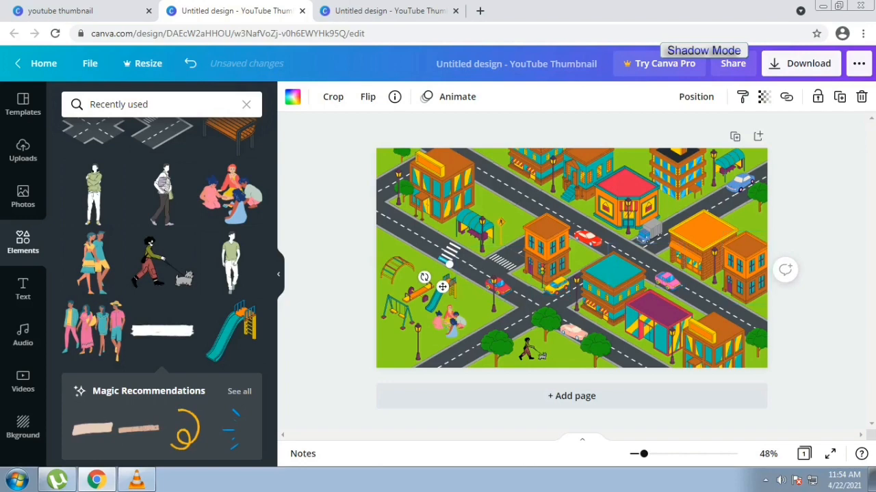
# Step: Add the group of four people in front of the bus shelter and the walking couple beside the shelter's lamp, both scaled down
pyautogui.click(93, 330)
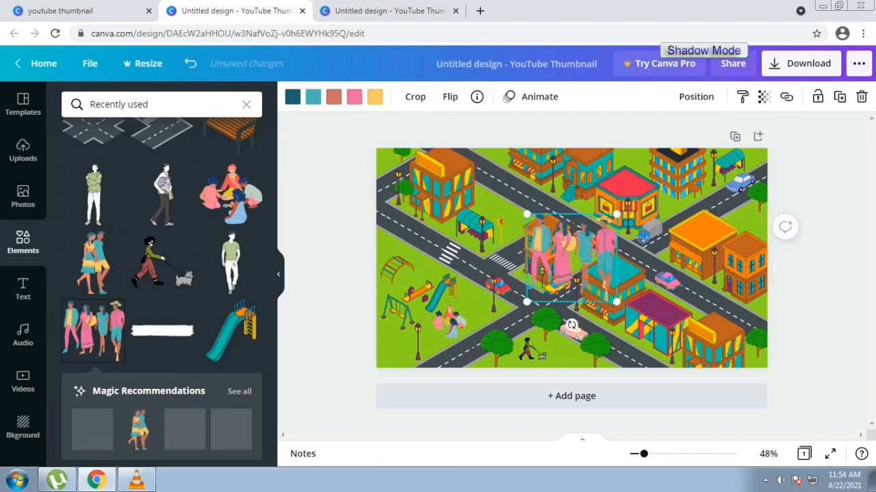
pyautogui.moveTo(616, 214); pyautogui.dragTo(494, 208)
pyautogui.click(477, 223)
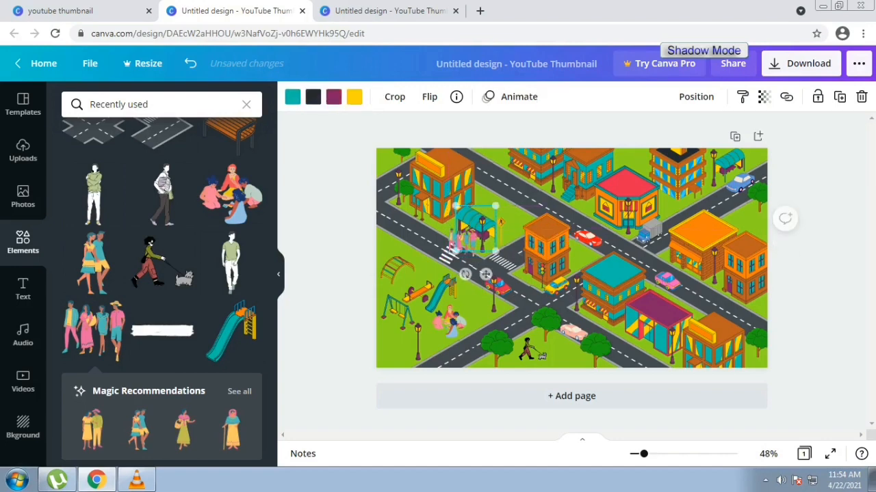
pyautogui.click(462, 244)
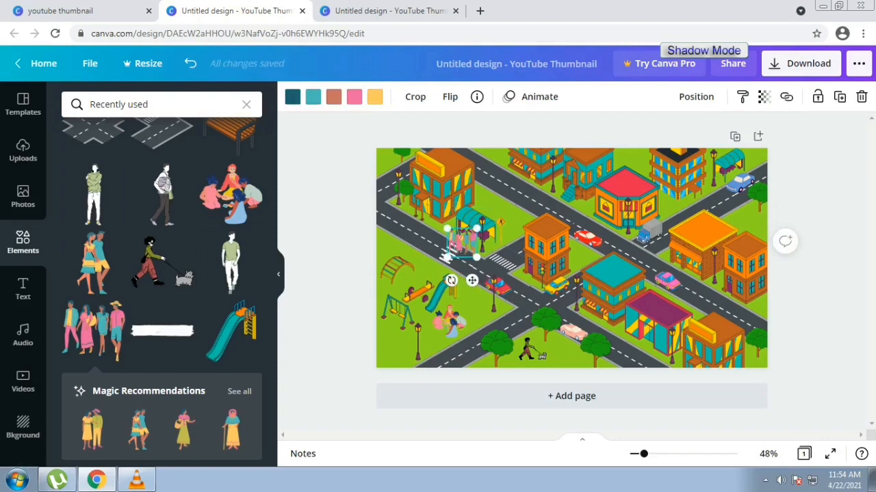
pyautogui.click(102, 284)
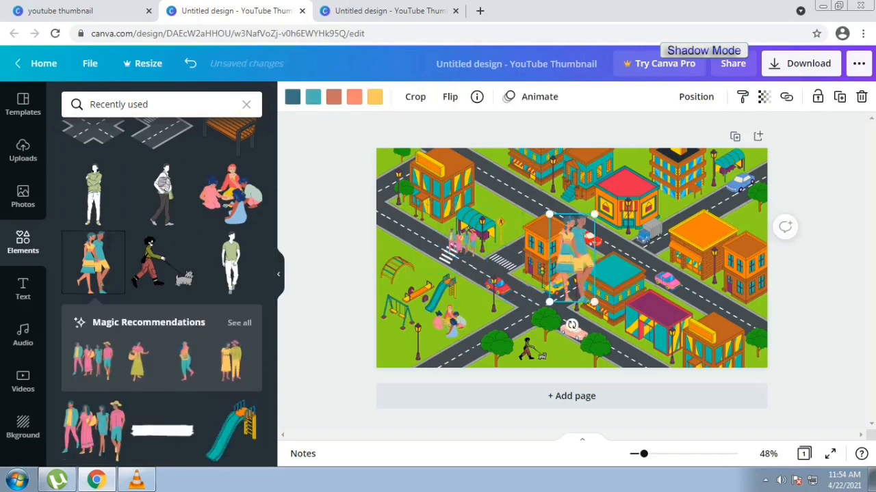
pyautogui.moveTo(594, 214); pyautogui.dragTo(501, 231)
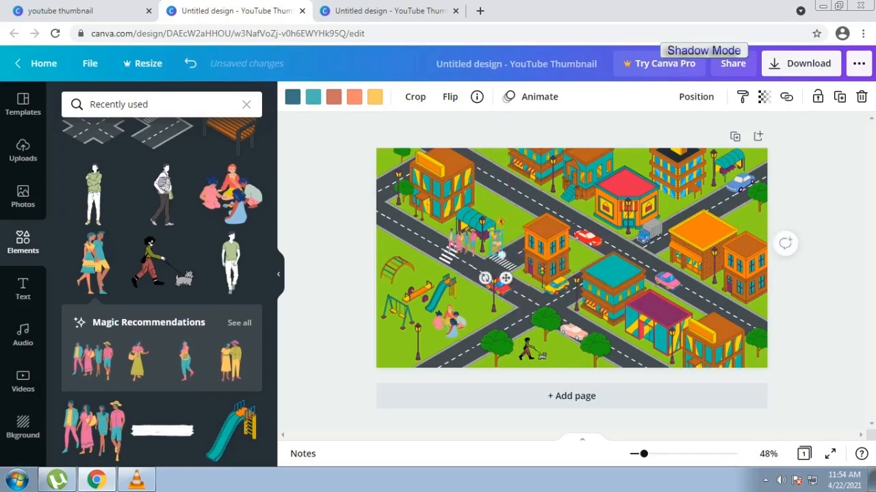
# Step: Place three small male figures: behind the bus shelter, beside the red-roofed shop, and in front of the upper-left yellow-signed building
pyautogui.click(162, 194)
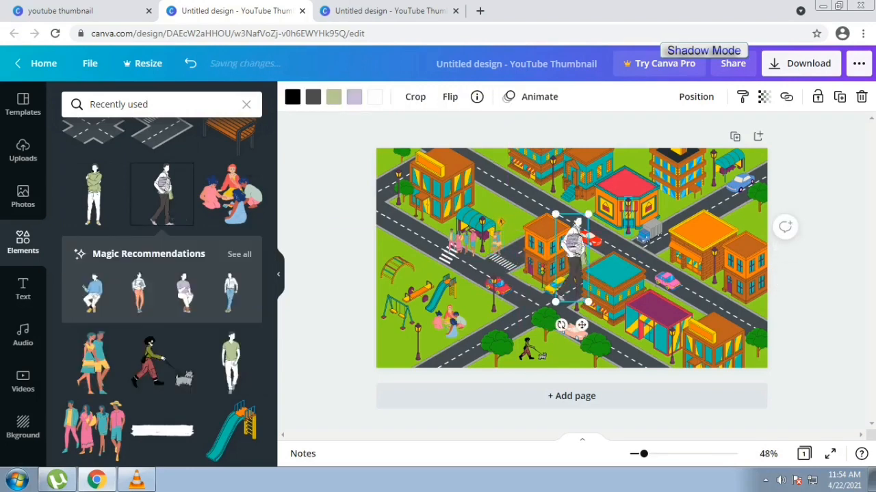
pyautogui.moveTo(588, 214); pyautogui.dragTo(498, 185)
pyautogui.click(94, 195)
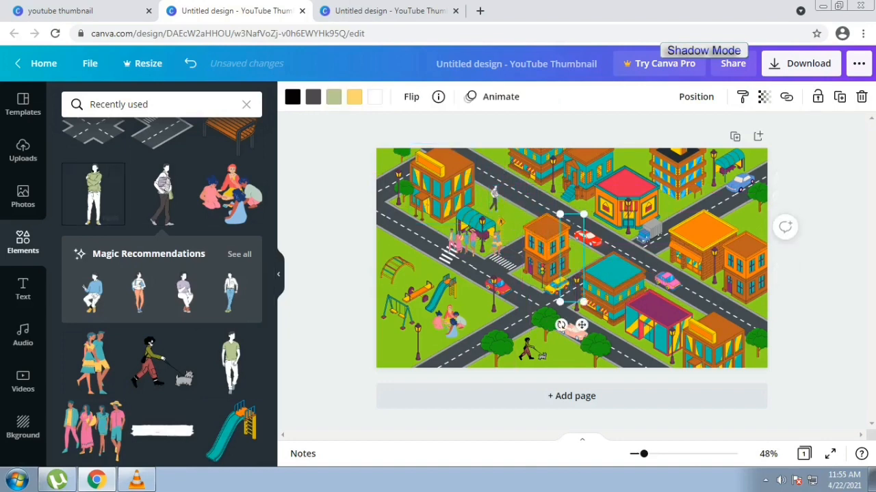
pyautogui.moveTo(584, 214)
pyautogui.mouseDown()
pyautogui.moveTo(569, 269)
pyautogui.moveTo(588, 199)
pyautogui.mouseUp()
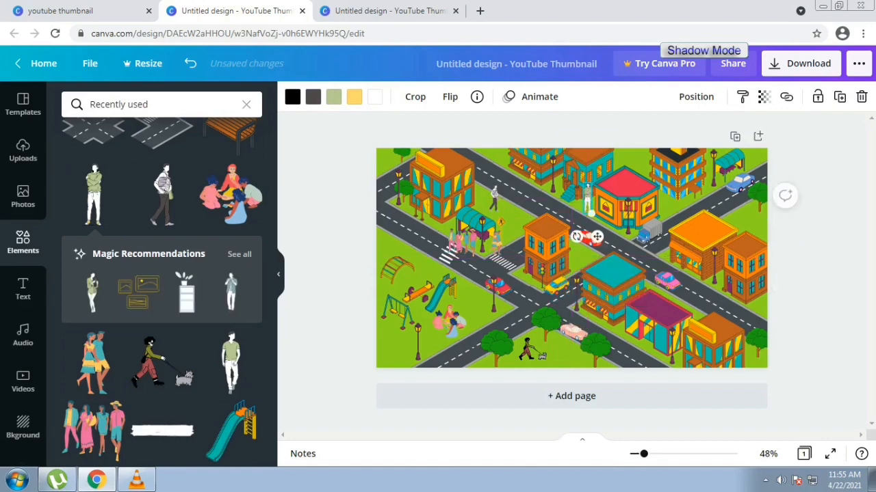
pyautogui.click(230, 362)
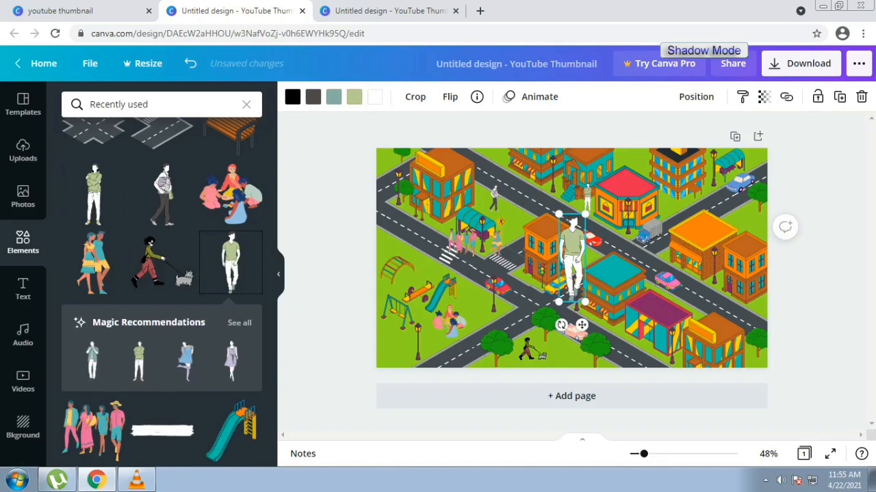
pyautogui.moveTo(585, 214); pyautogui.dragTo(439, 207)
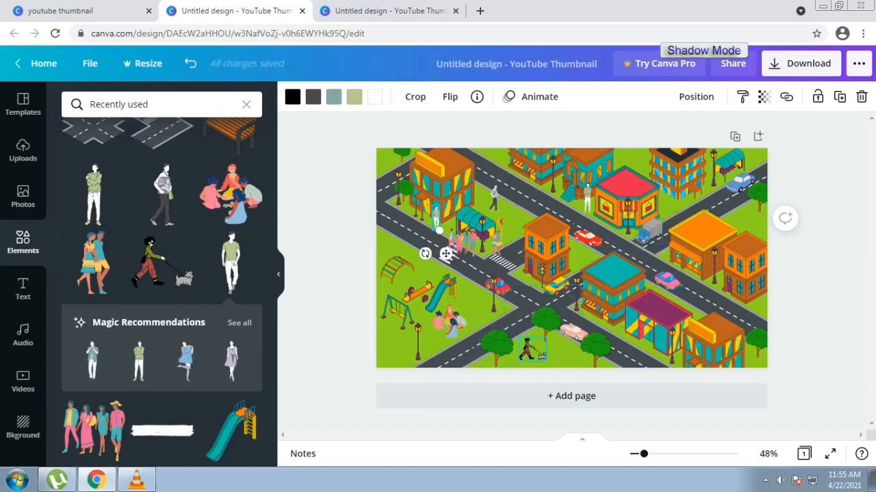
# Step: Recolour the dog walker's light grey dog to the dark grey document colour, and select the walking couple near the bus shelter
pyautogui.click(531, 350)
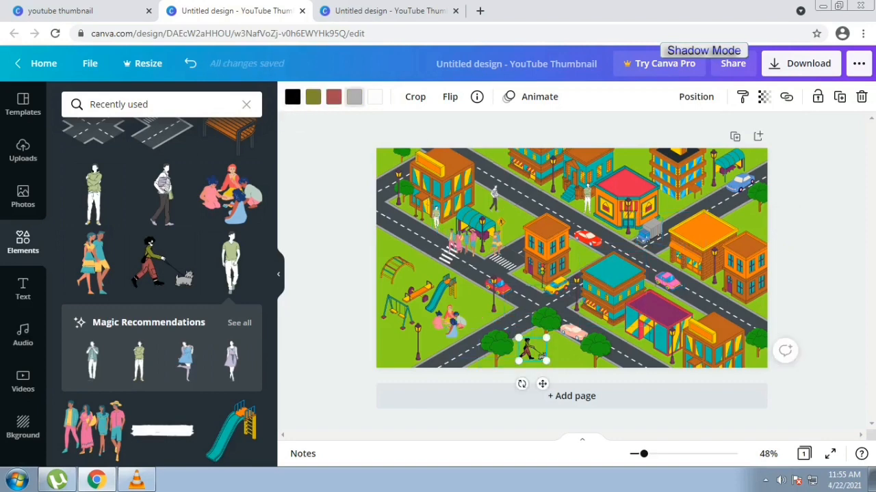
pyautogui.click(354, 97)
pyautogui.click(143, 231)
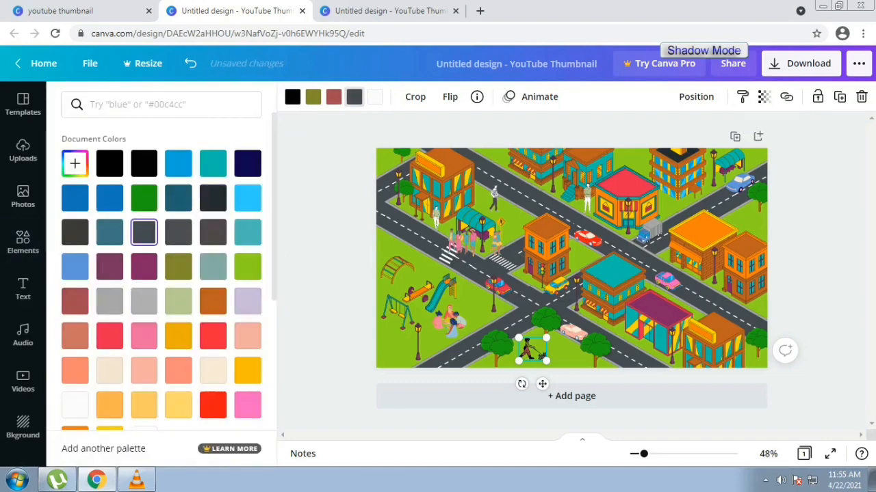
pyautogui.click(496, 242)
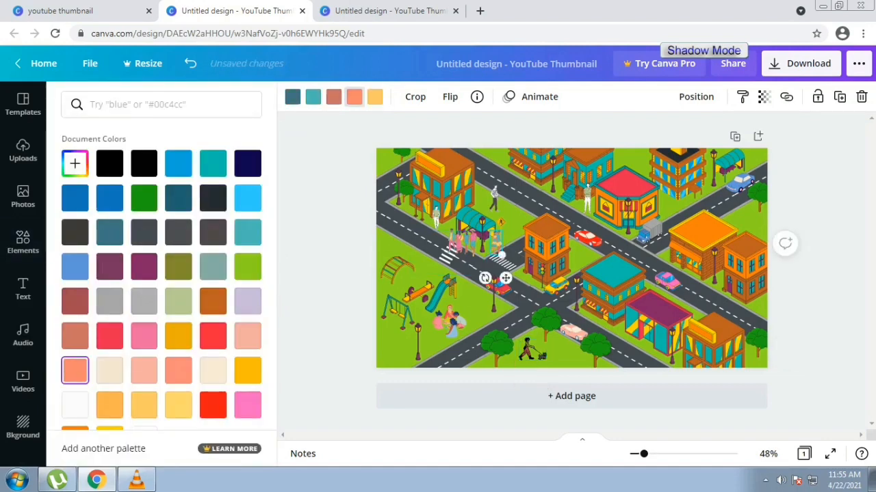
# Step: Recolour the walking couple's dark teal to black and their light teal to the medium blue document colour
pyautogui.click(292, 96)
pyautogui.click(144, 163)
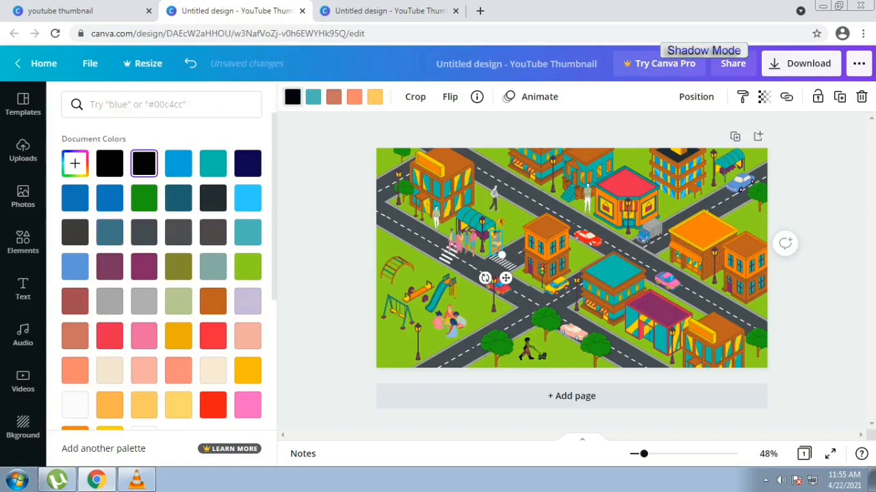
pyautogui.click(312, 97)
pyautogui.click(109, 198)
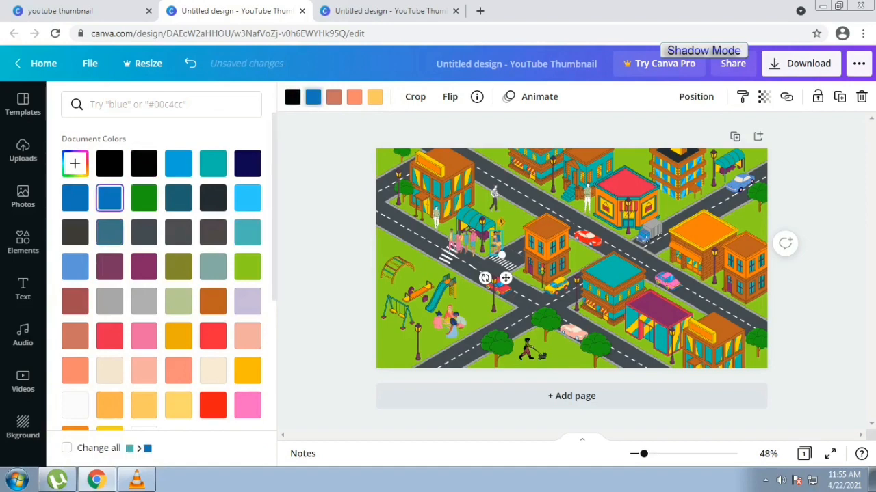
# Step: Recolour the dark teal of the group of four people in front of the bus shelter to black
pyautogui.click(482, 237)
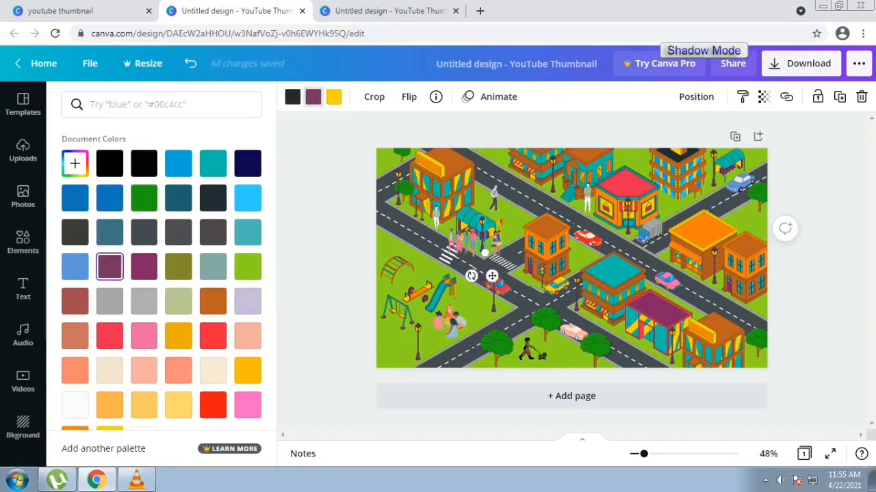
pyautogui.click(462, 240)
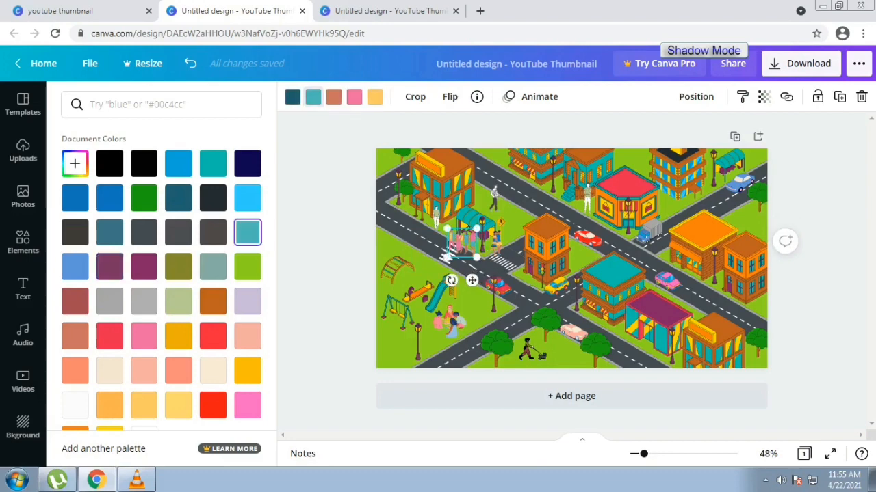
pyautogui.click(292, 96)
pyautogui.click(144, 163)
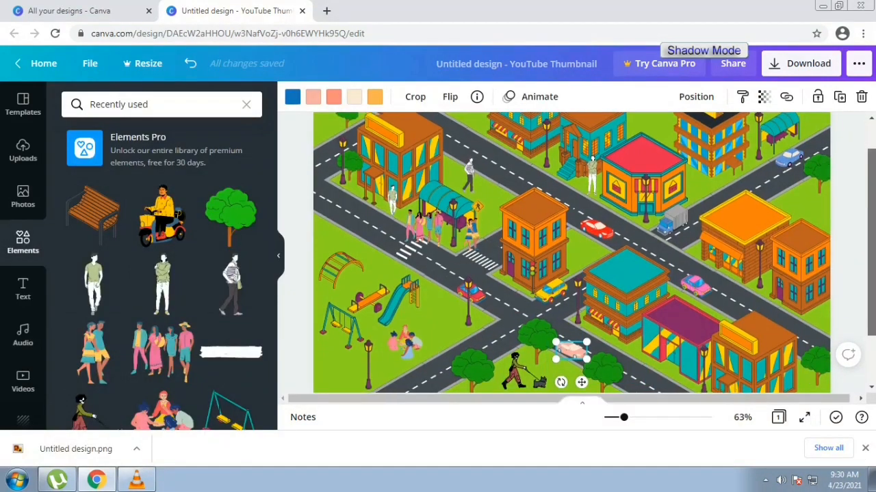
# Step: Add the yellow-jacketed scooter rider, scale it down to about 50 × 68, and place it at the road edge beside the playground
pyautogui.moveTo(871, 264)
pyautogui.mouseDown()
pyautogui.moveTo(870, 255)
pyautogui.moveTo(871, 267)
pyautogui.mouseUp()
pyautogui.click(848, 273)
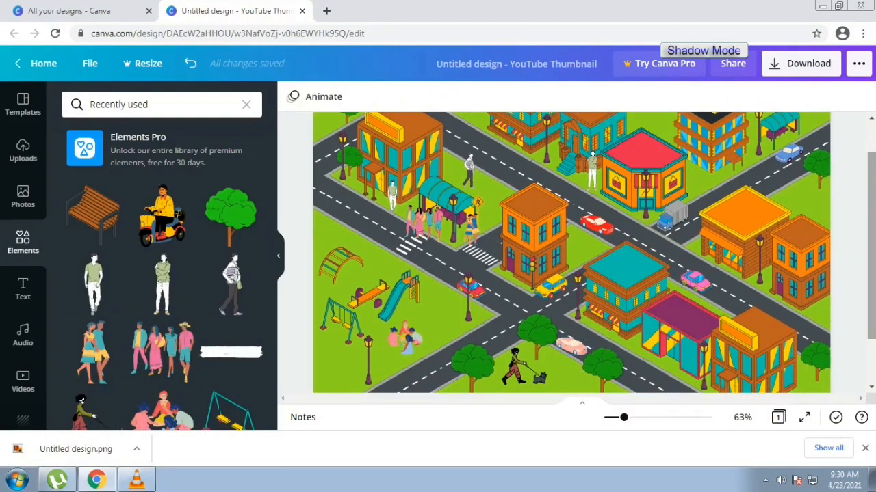
pyautogui.click(754, 350)
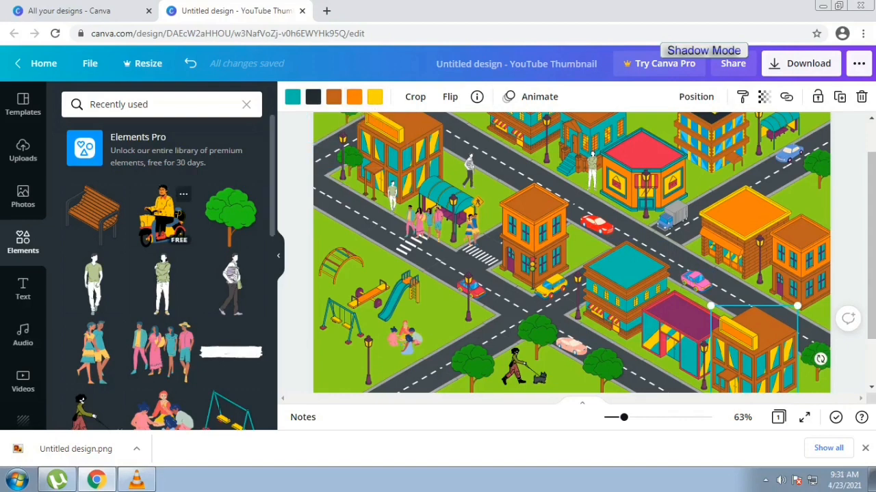
pyautogui.click(162, 215)
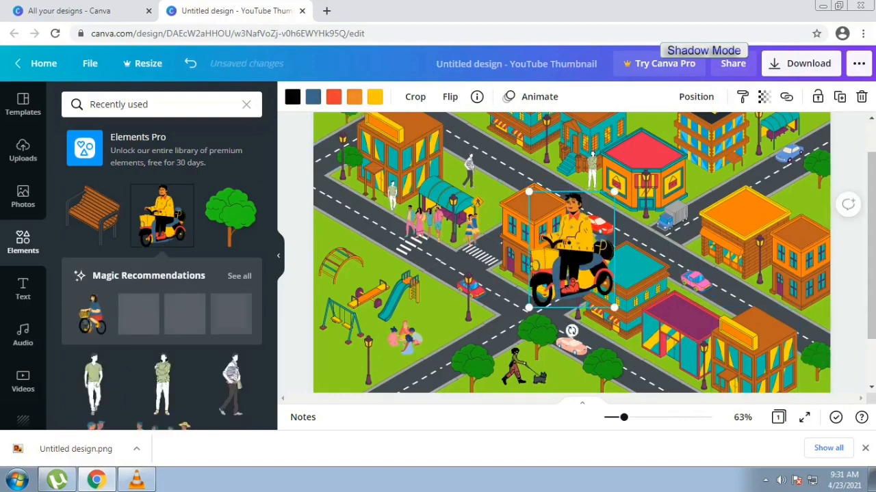
pyautogui.moveTo(615, 190); pyautogui.dragTo(577, 243)
pyautogui.moveTo(553, 276); pyautogui.dragTo(495, 306)
pyautogui.moveTo(519, 275); pyautogui.dragTo(490, 312)
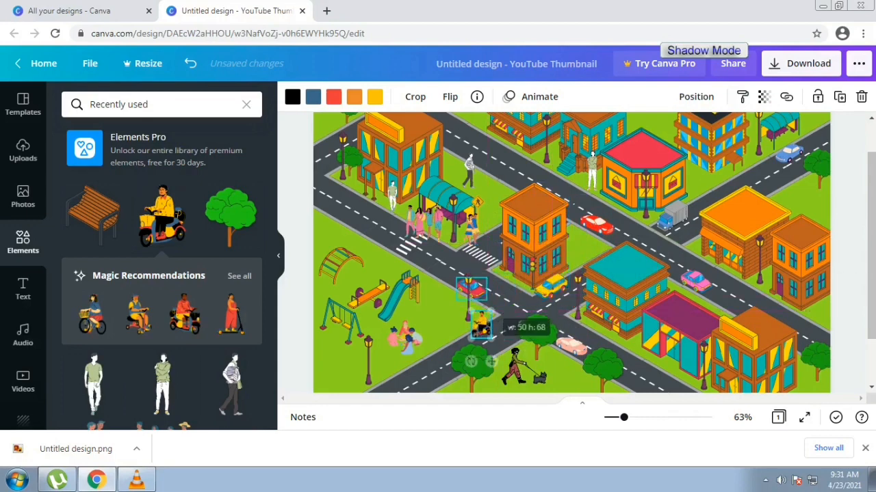
# Step: Add two small wooden benches to the playground, one beside the climbing frame and a duplicate to the right of the slide
pyautogui.click(93, 214)
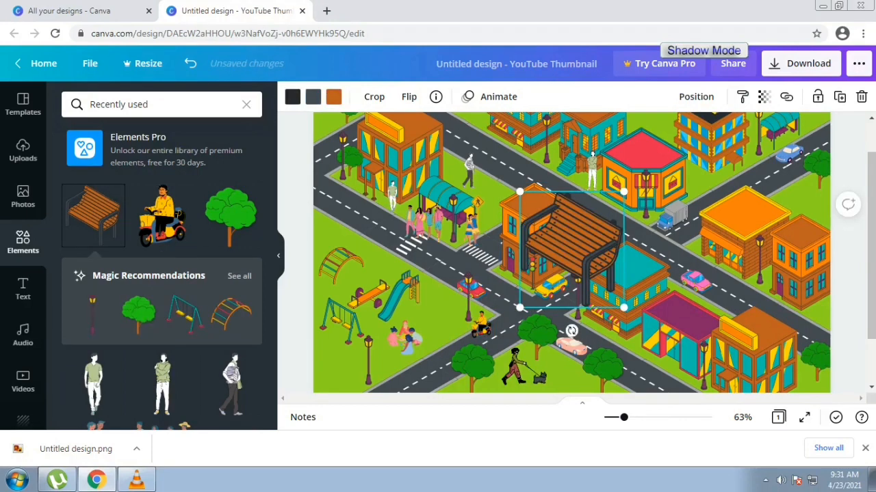
pyautogui.moveTo(585, 235); pyautogui.dragTo(348, 223)
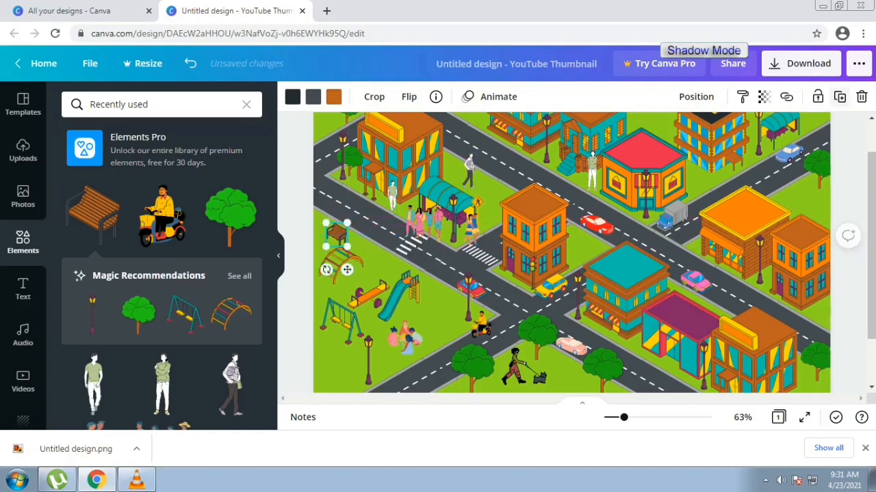
pyautogui.click(839, 97)
pyautogui.moveTo(342, 243); pyautogui.dragTo(444, 295)
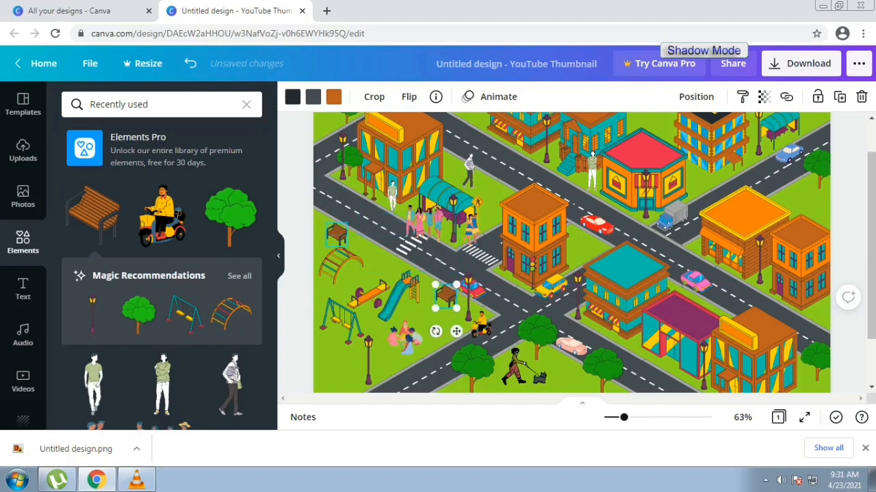
pyautogui.moveTo(335, 235); pyautogui.dragTo(341, 270)
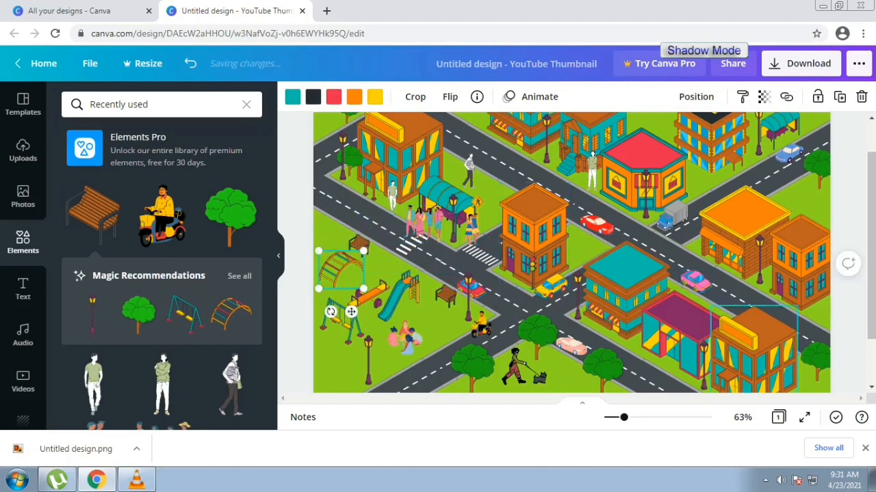
# Step: Slightly enlarge the pale pink car, the red car beside the playground, and the yellow car at the junction
pyautogui.click(572, 346)
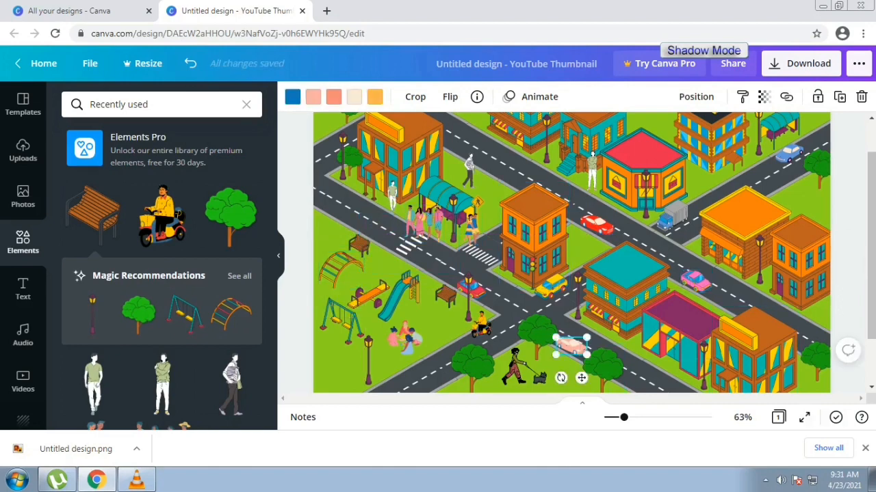
pyautogui.click(471, 288)
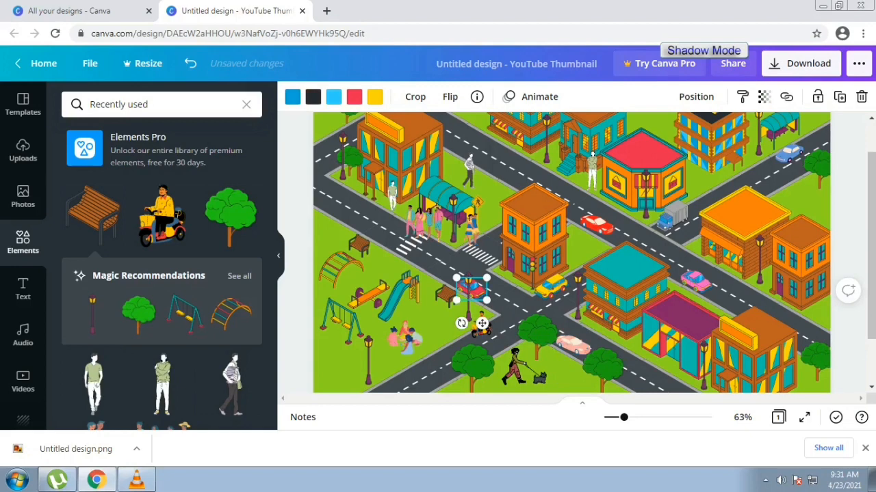
pyautogui.moveTo(487, 299); pyautogui.dragTo(491, 301)
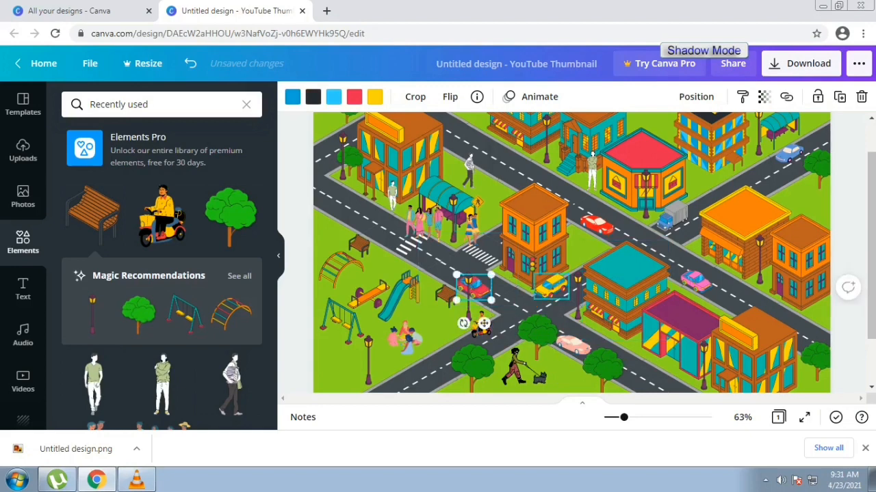
pyautogui.click(552, 286)
pyautogui.moveTo(569, 297); pyautogui.dragTo(573, 301)
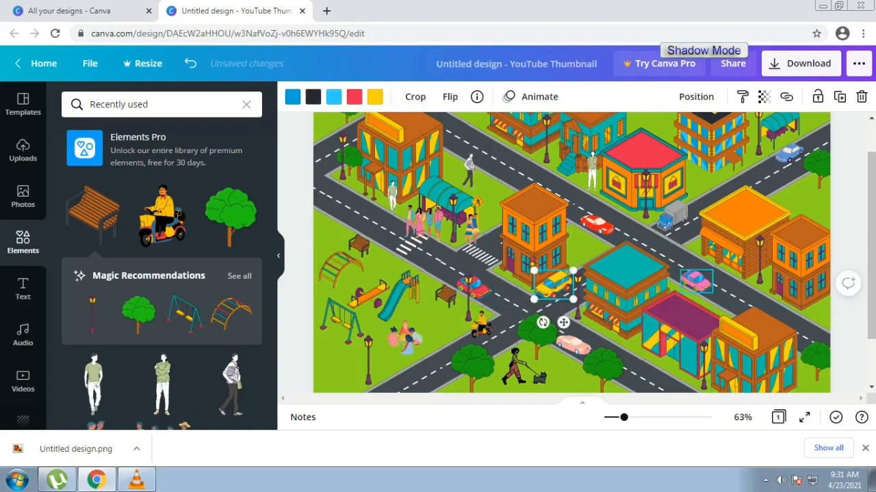
# Step: Slightly enlarge the bright pink car, the red car near the red-roofed shop, the grey truck, and the light blue car
pyautogui.click(696, 281)
pyautogui.moveTo(712, 293); pyautogui.dragTo(714, 294)
pyautogui.click(597, 223)
pyautogui.moveTo(615, 233); pyautogui.dragTo(618, 235)
pyautogui.click(669, 218)
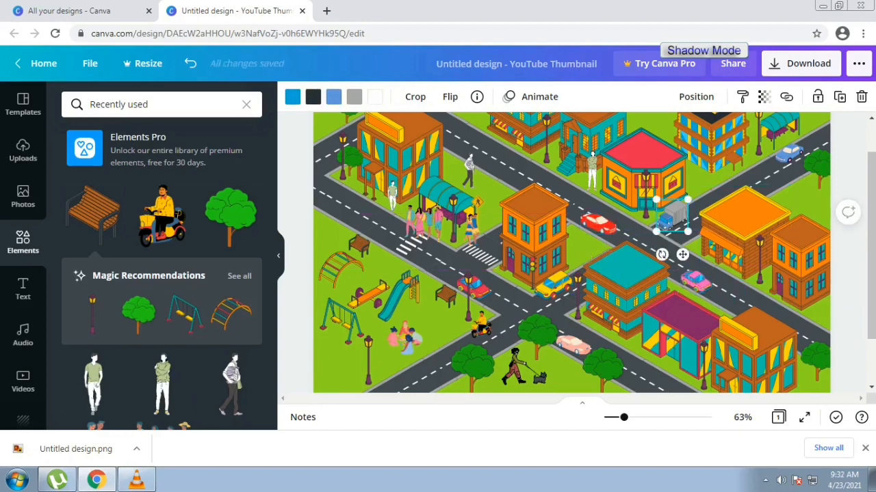
pyautogui.moveTo(688, 232); pyautogui.dragTo(695, 235)
pyautogui.click(786, 154)
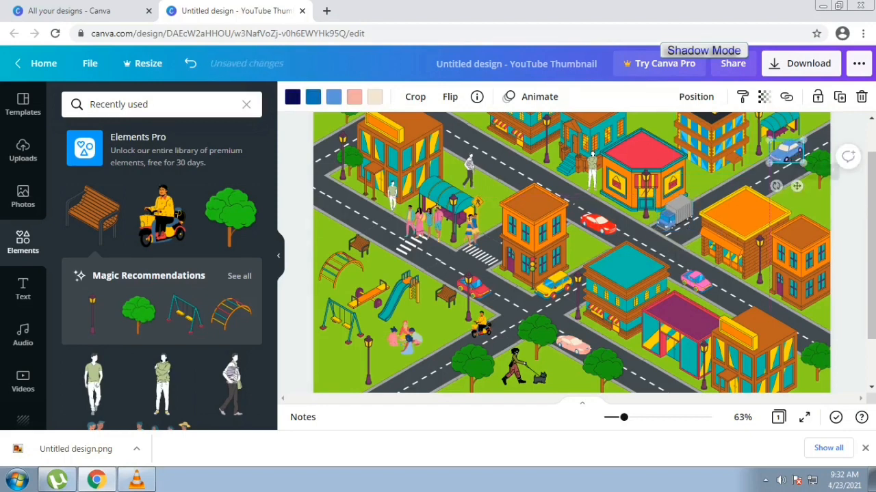
pyautogui.moveTo(803, 164); pyautogui.dragTo(806, 166)
pyautogui.click(696, 281)
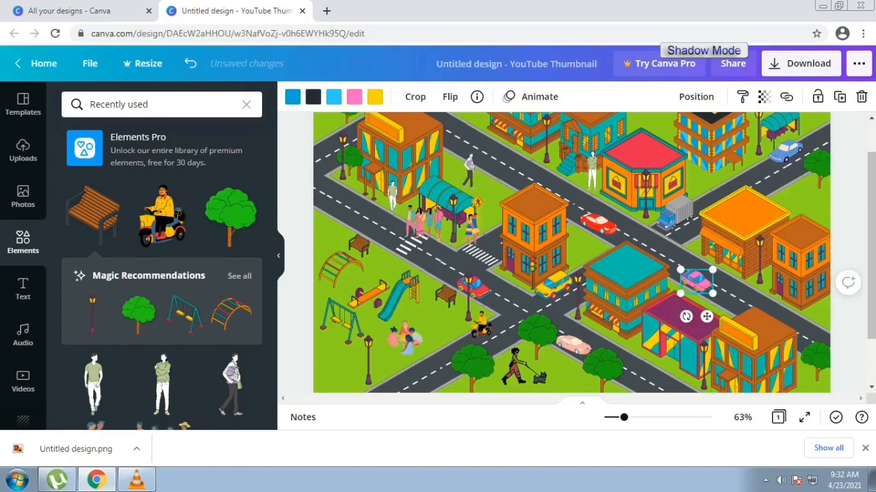
pyautogui.moveTo(713, 294); pyautogui.dragTo(736, 295)
# Step: Recolour the yellow sign and window accents of the lower-right building to the light blue document colour
pyautogui.click(754, 342)
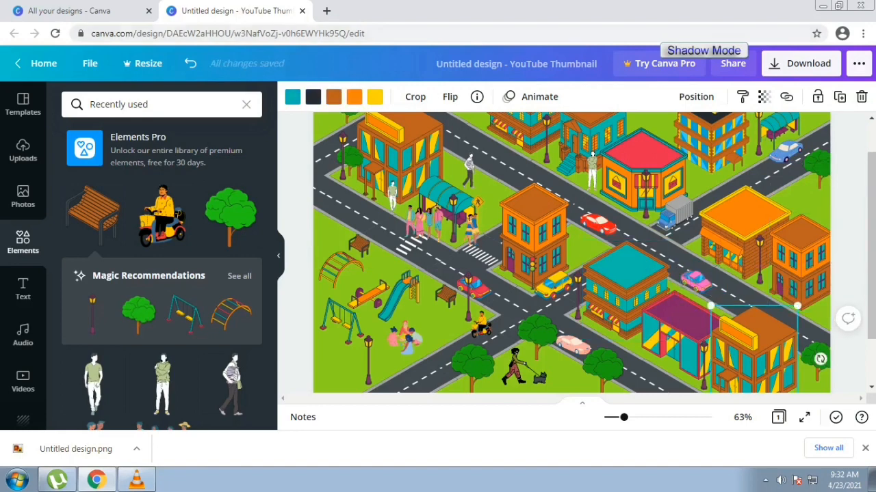
pyautogui.click(375, 96)
pyautogui.click(247, 231)
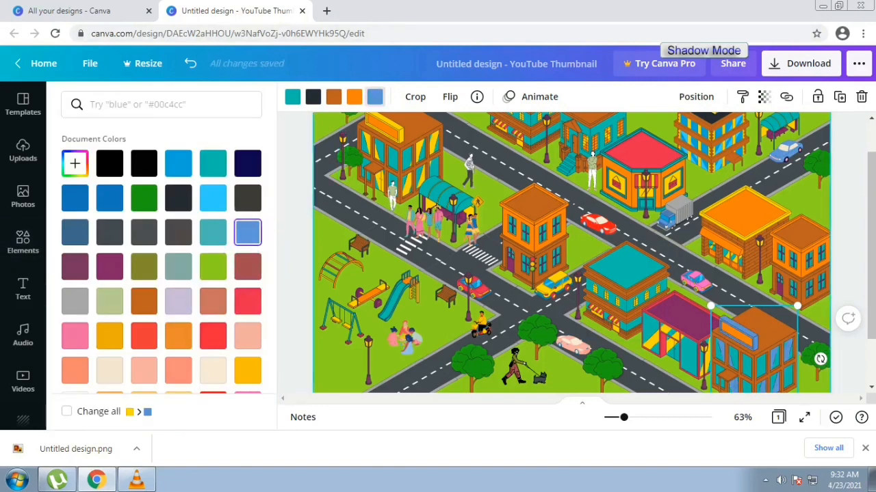
# Step: Enlarge the red-roofed shop and shift the standing man beside it slightly away from its wall
pyautogui.click(643, 170)
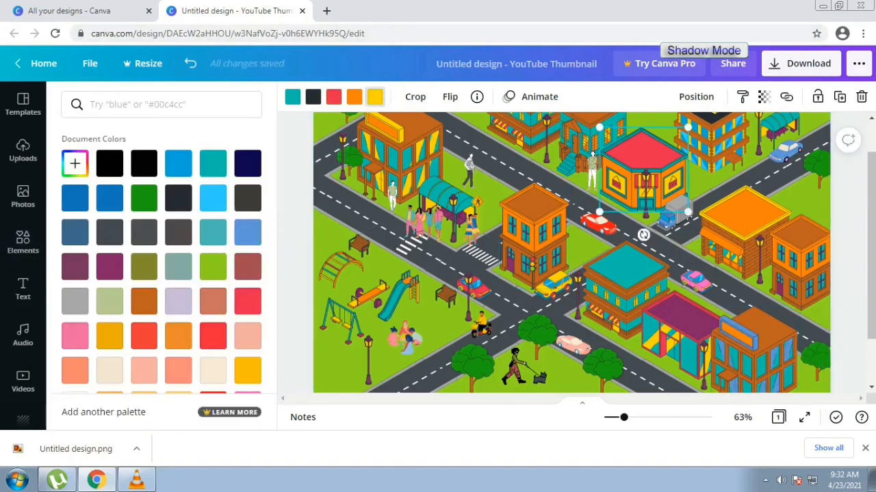
pyautogui.moveTo(688, 128); pyautogui.dragTo(704, 113)
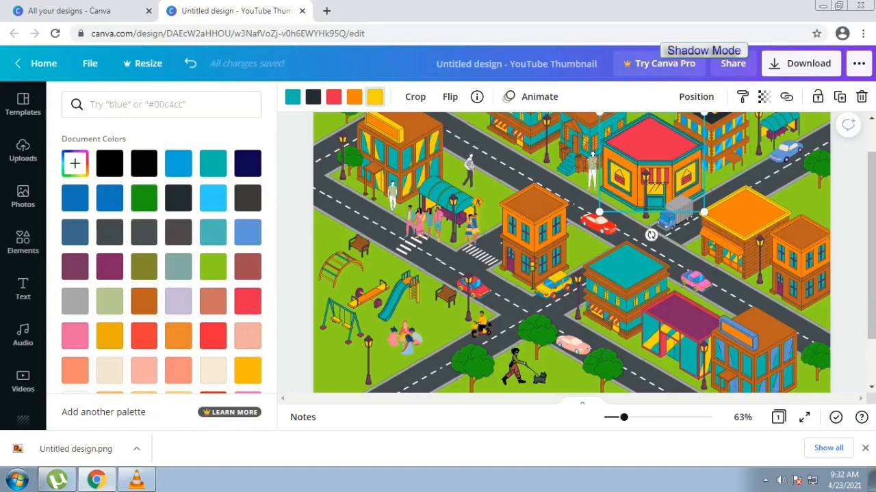
pyautogui.click(599, 219)
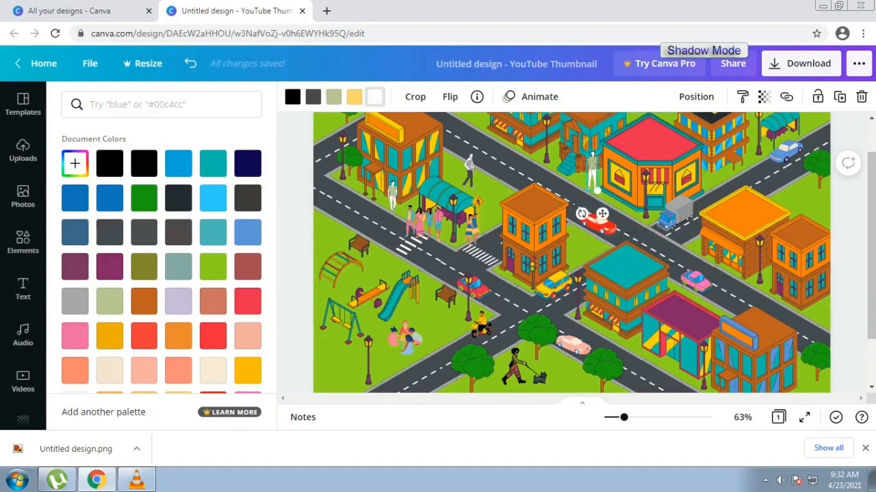
pyautogui.moveTo(597, 150); pyautogui.dragTo(595, 158)
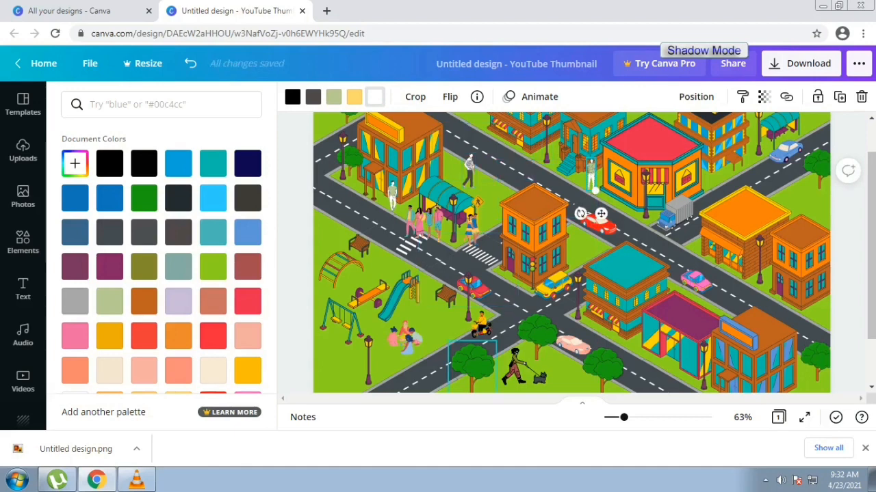
# Step: Move the dog walker slightly down and to the right, and enlarge the orange two-storey building at the junction
pyautogui.moveTo(522, 367); pyautogui.dragTo(528, 370)
pyautogui.click(534, 239)
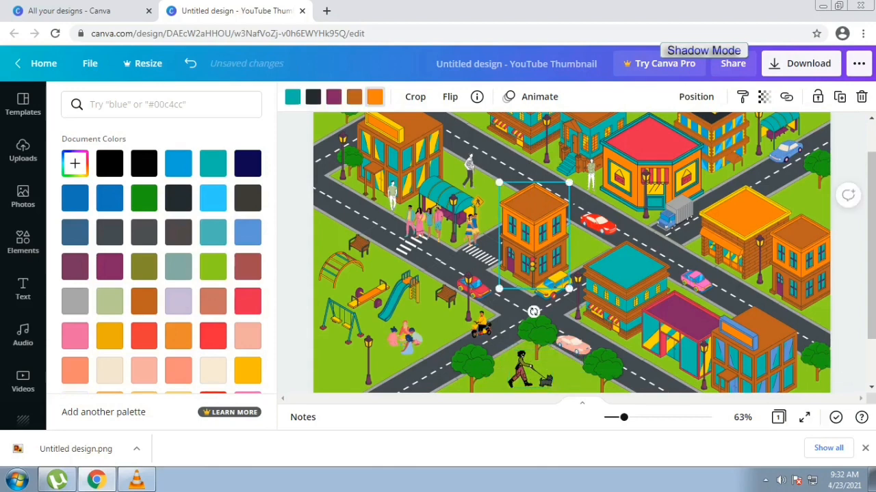
pyautogui.moveTo(499, 183); pyautogui.dragTo(495, 175)
pyautogui.moveTo(532, 233); pyautogui.dragTo(533, 235)
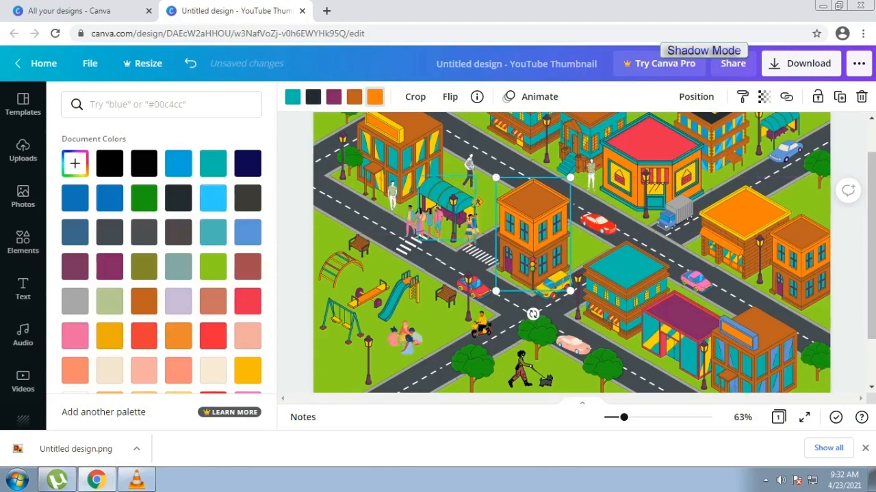
# Step: Nudge the traffic light at the corner of the orange two-storey building slightly downward
pyautogui.click(532, 265)
pyautogui.press('Down')
pyautogui.press('Down')
pyautogui.press('Down')
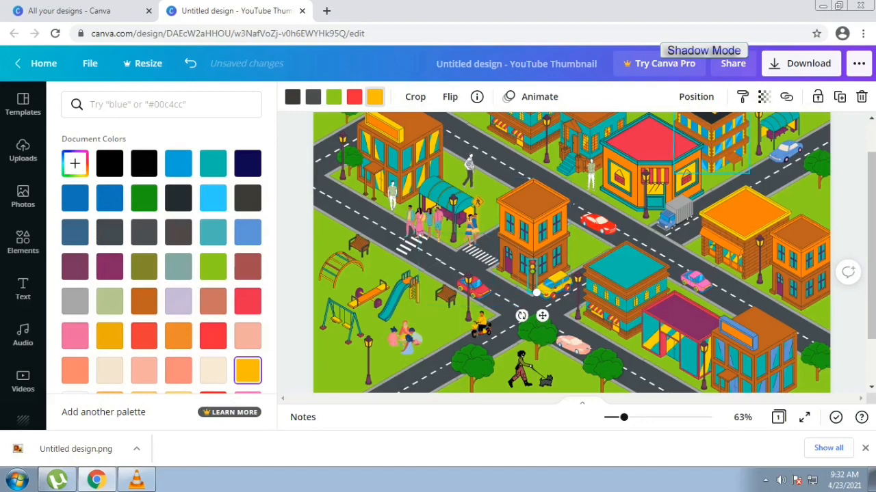
# Step: Download the finished city design as a PNG
pyautogui.click(801, 63)
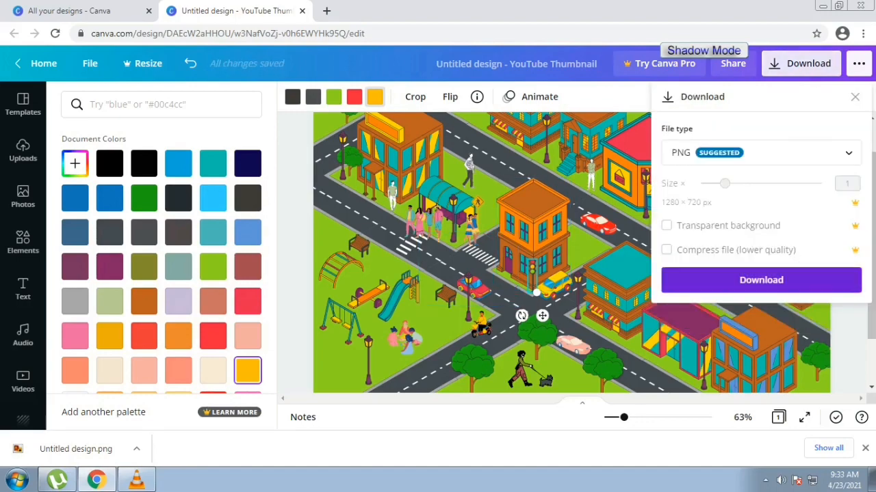
pyautogui.click(760, 280)
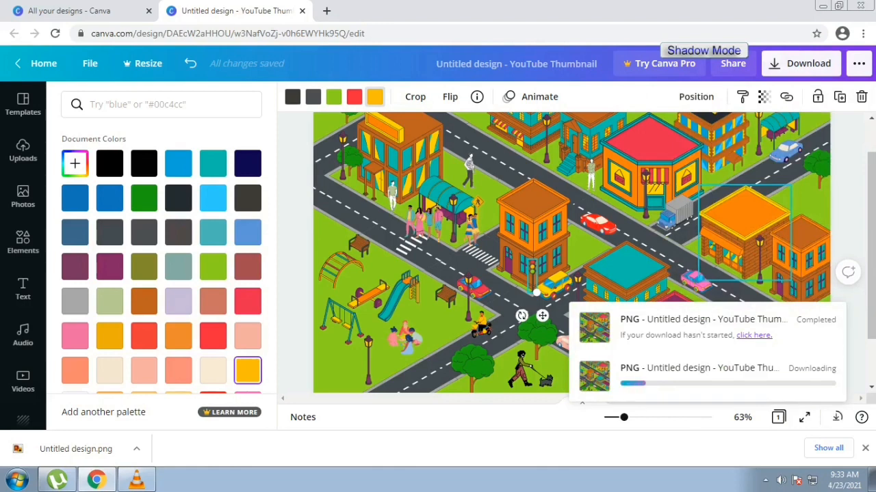